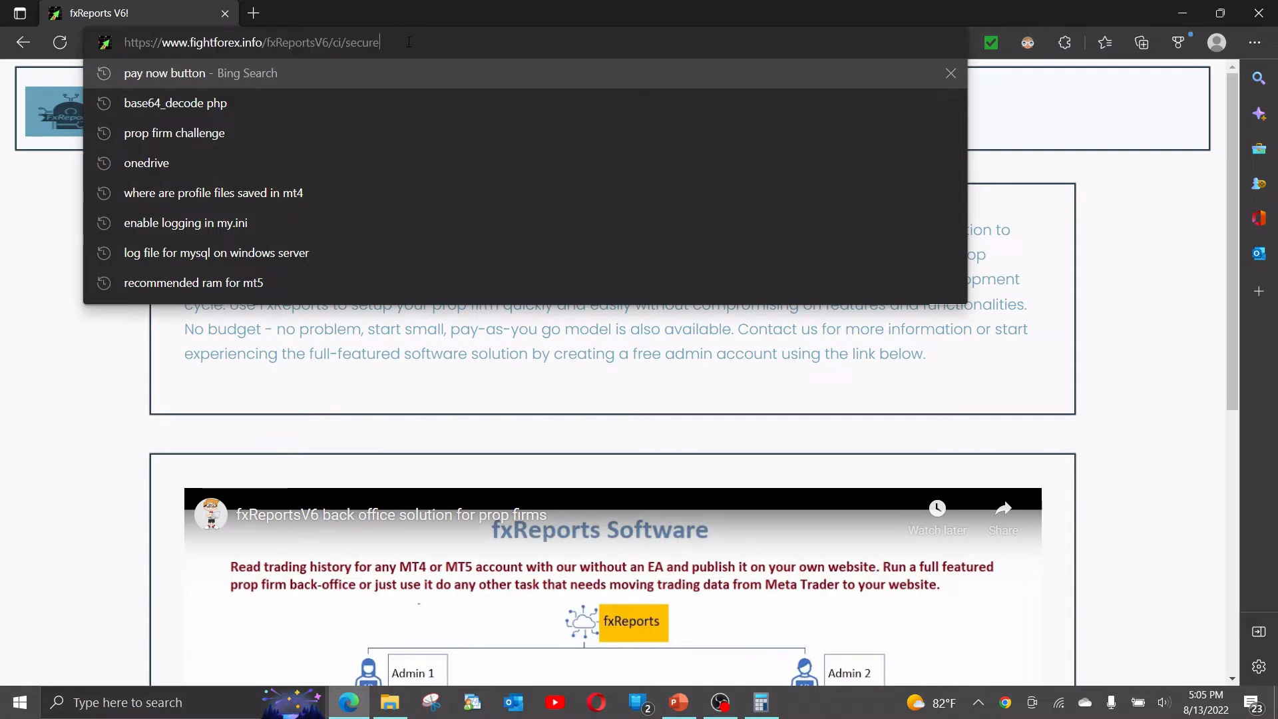
# Dismiss the address suggestions and open the admin Register form from the Actions box.
pyautogui.click(105, 429)
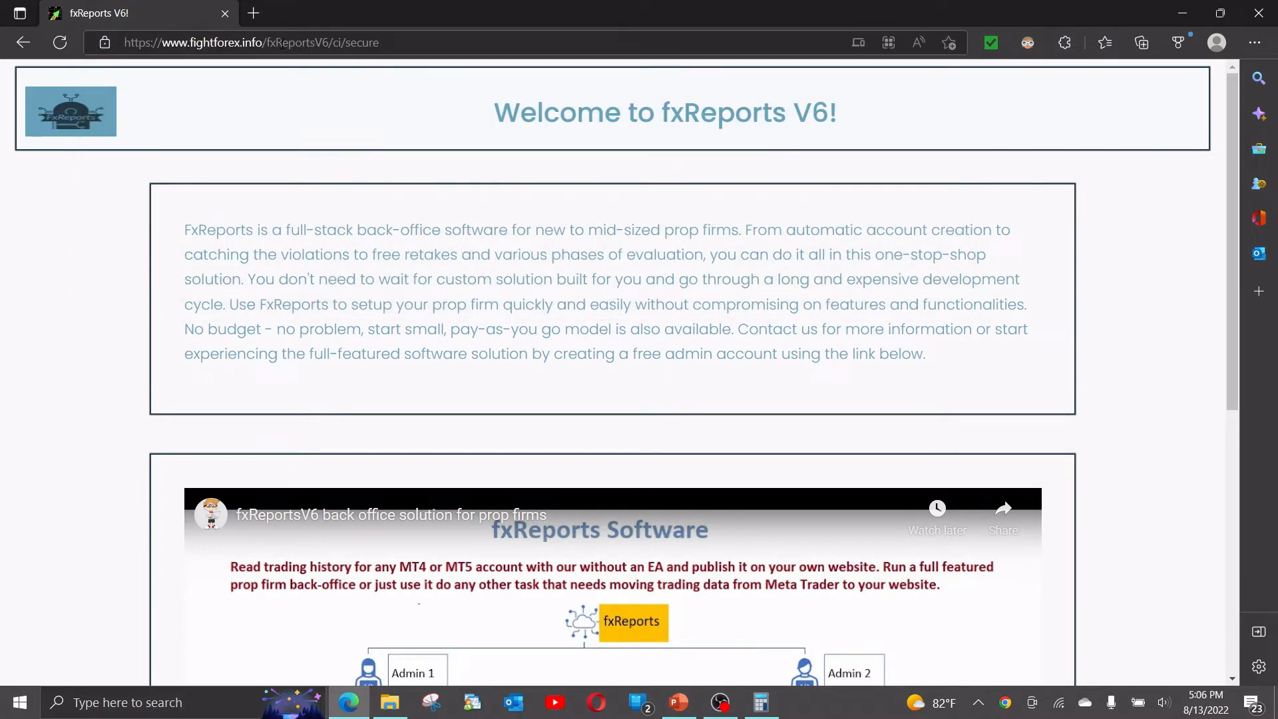
pyautogui.click(167, 44)
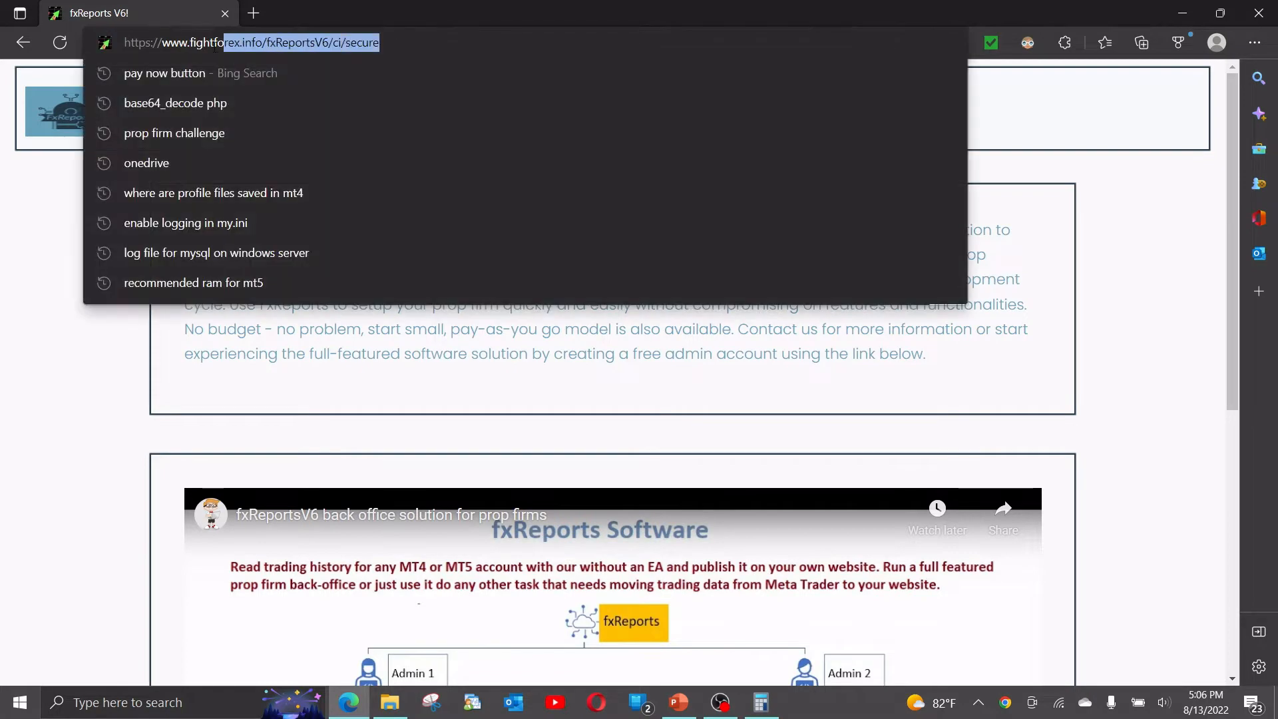
pyautogui.click(37, 454)
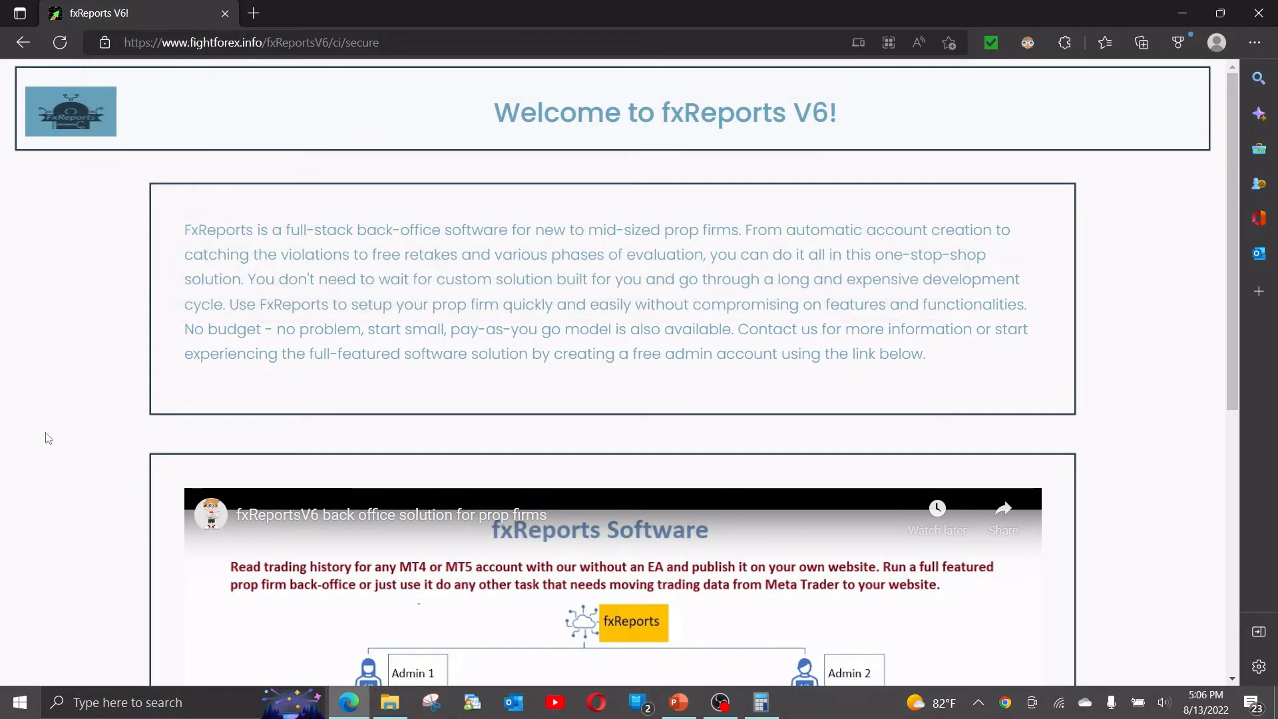
pyautogui.scroll(-7, 336, 295)
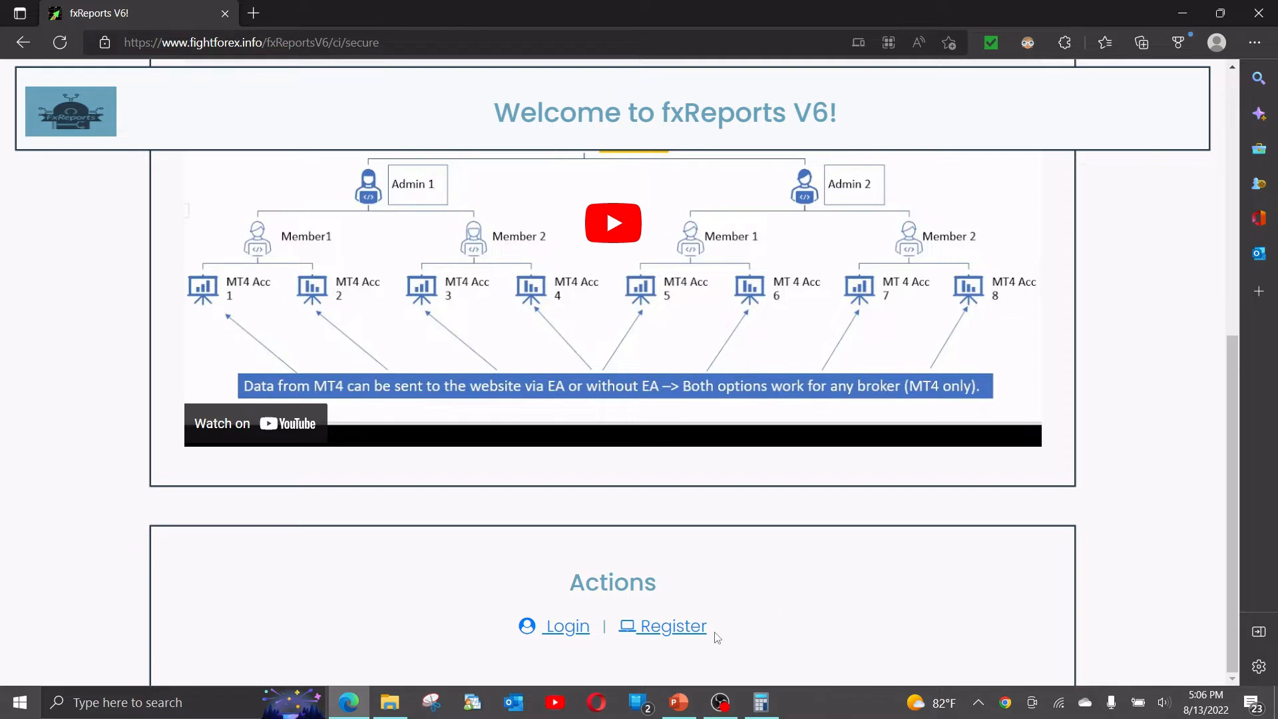
pyautogui.click(691, 633)
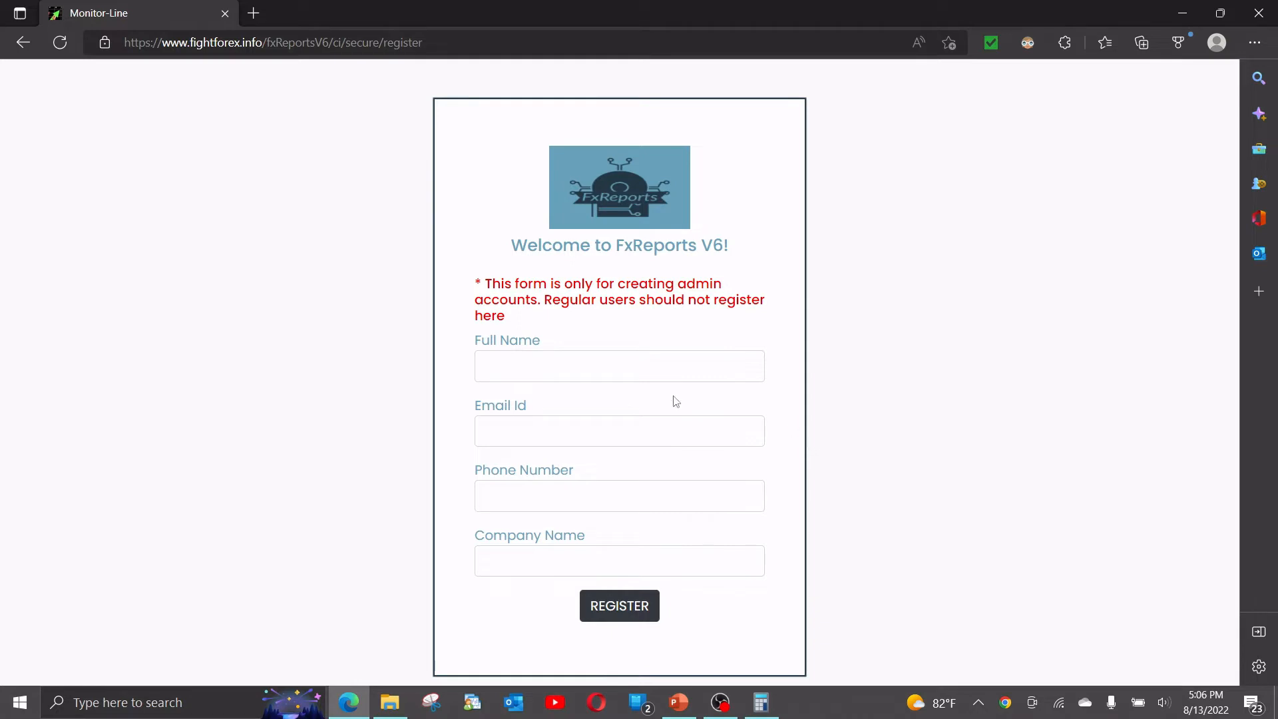
# Leave the registration form empty and return to the Monitor-Line welcome page for login.
pyautogui.click(582, 366)
pyautogui.click(444, 361)
pyautogui.click(23, 47)
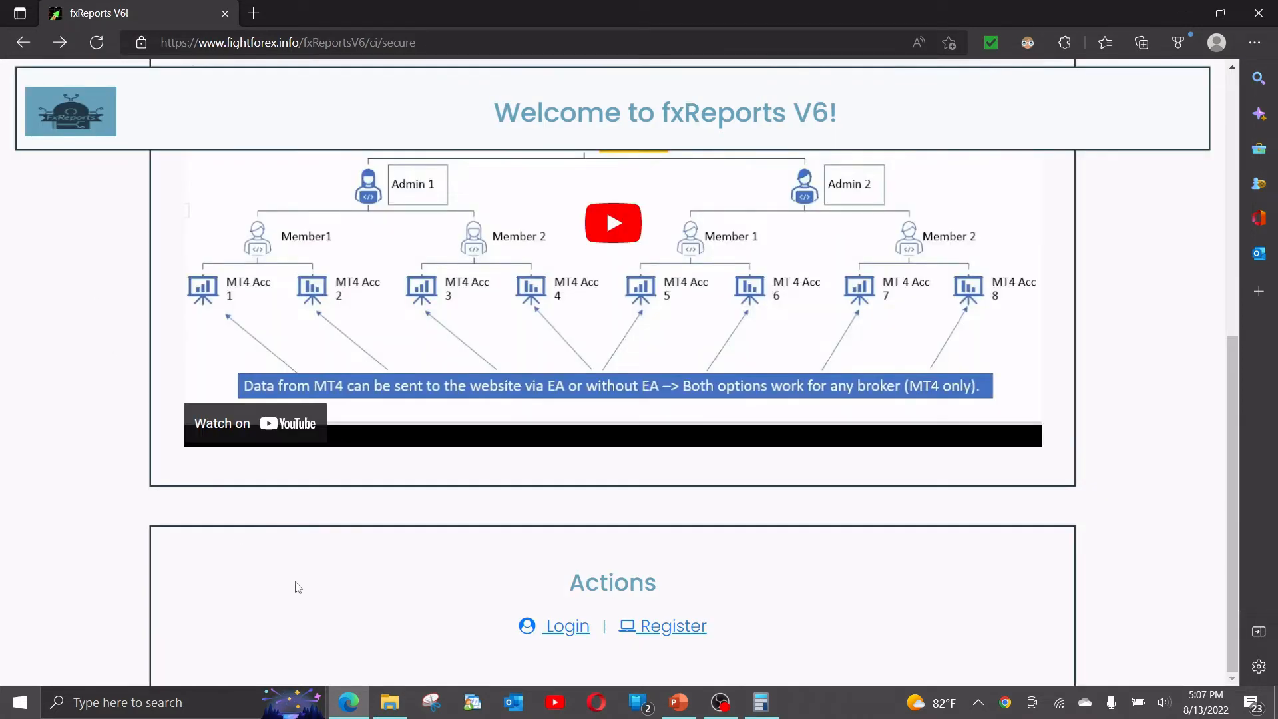
pyautogui.click(579, 630)
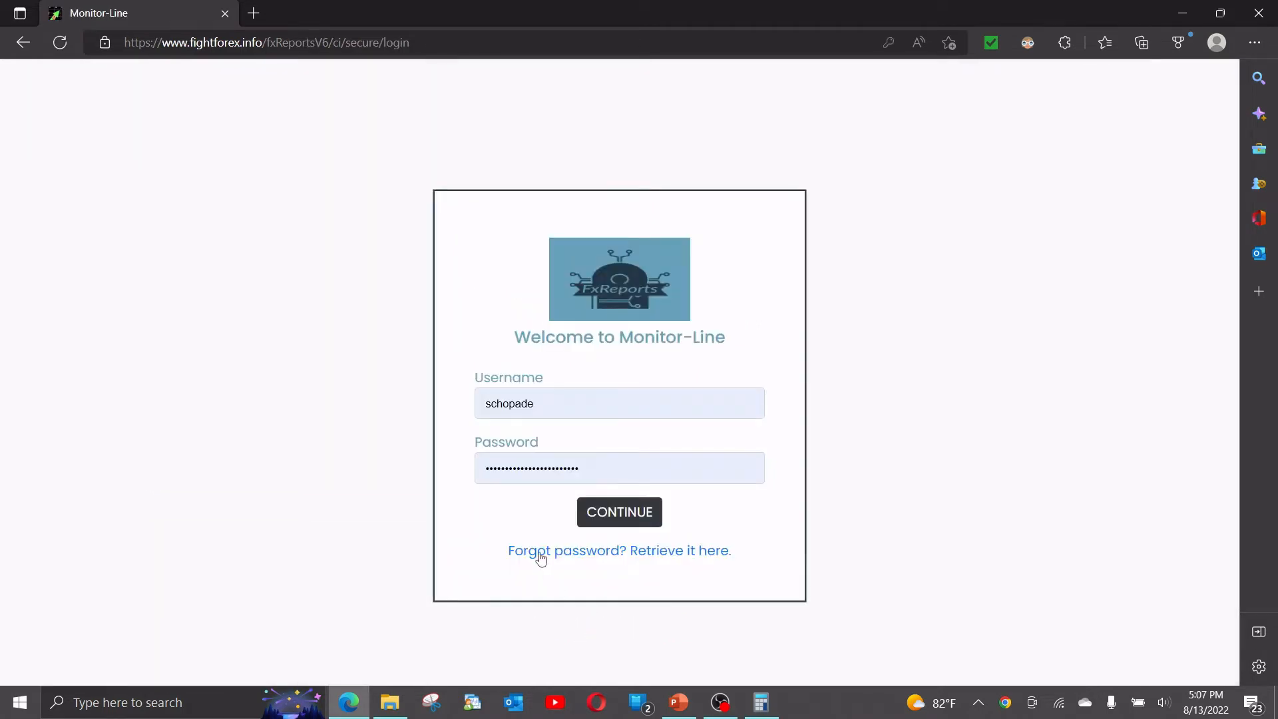
# Sign in with the saved company admin credentials to reach the Users list.
pyautogui.click(536, 404)
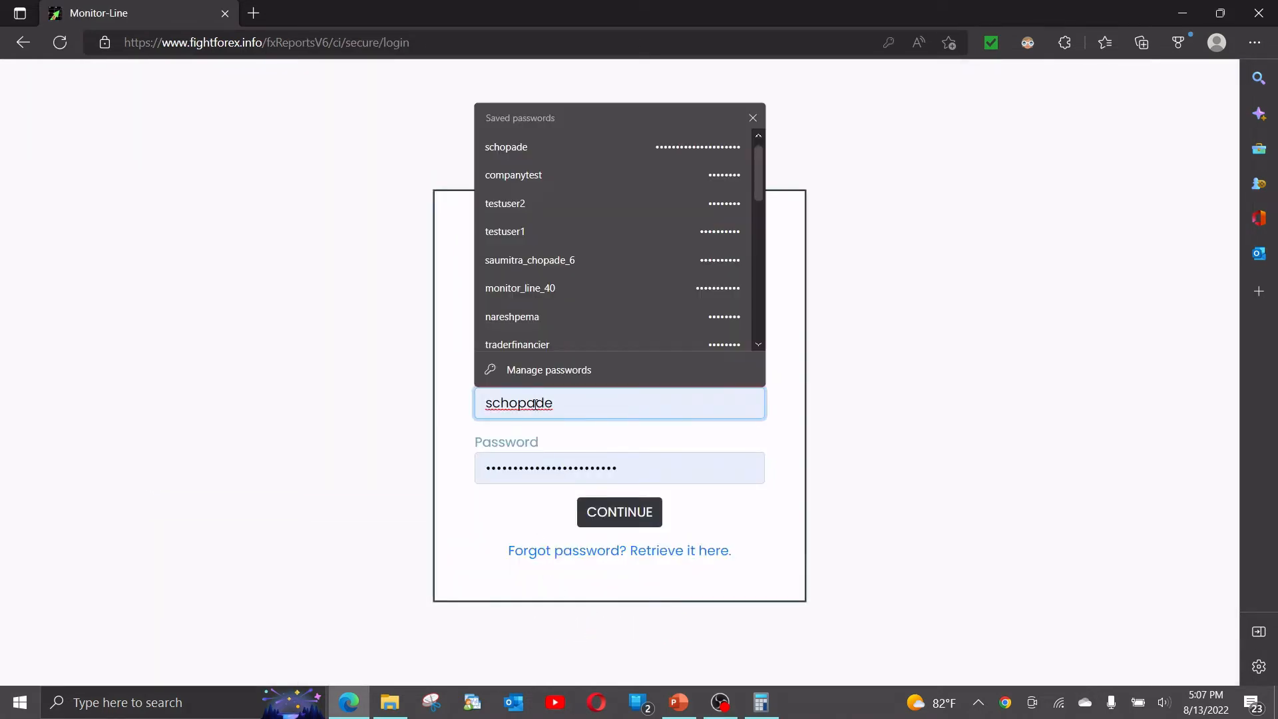
pyautogui.click(489, 169)
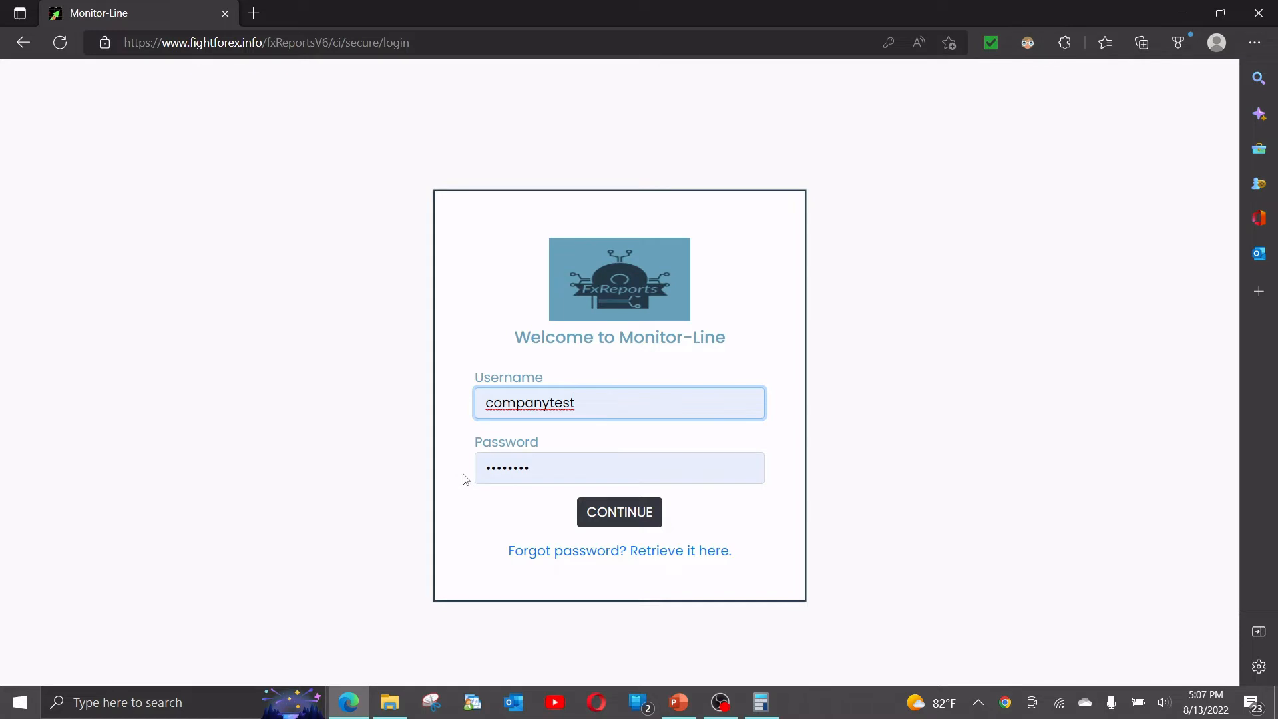
pyautogui.click(597, 521)
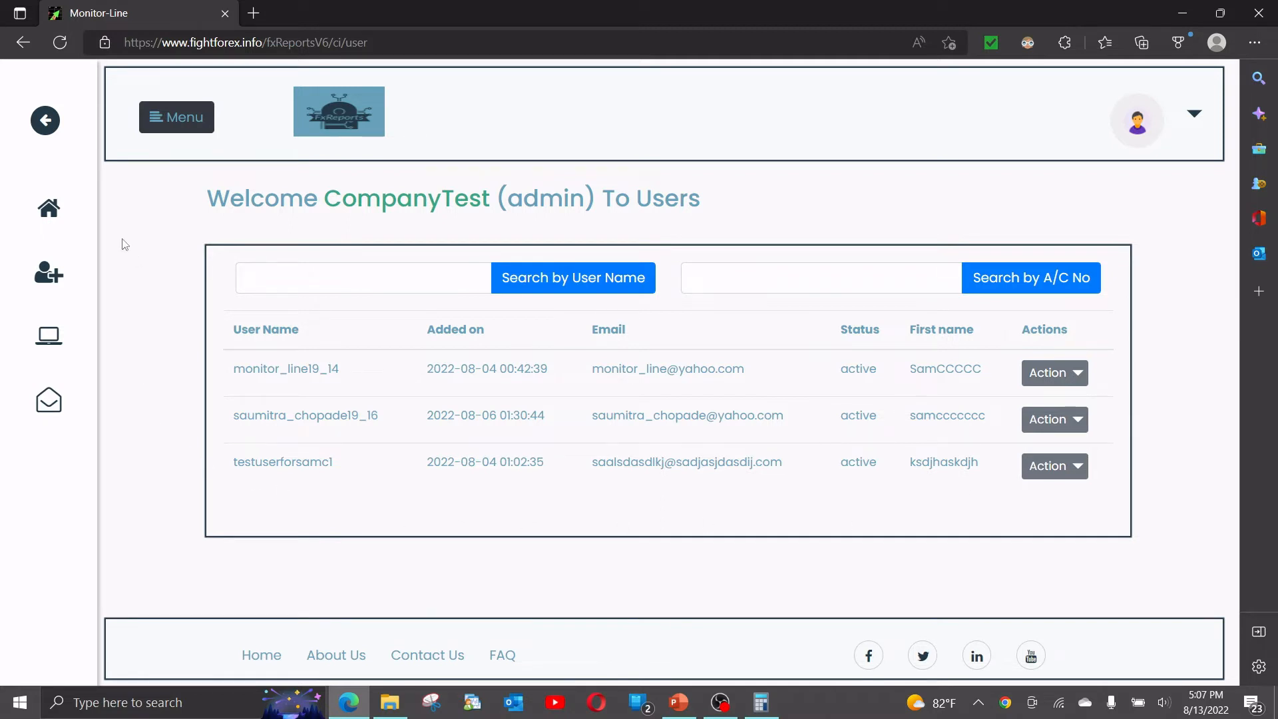
# Go to the Programs page and start adding a new program.
pyautogui.click(43, 340)
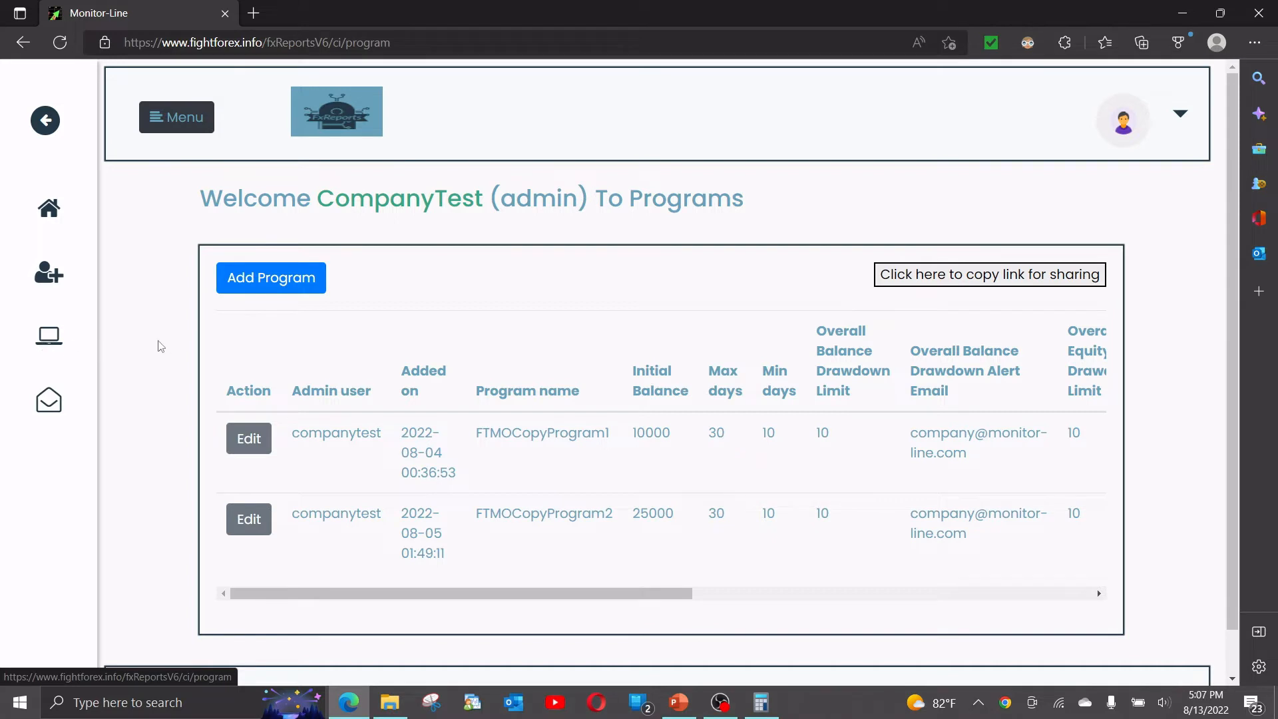
pyautogui.moveTo(358, 391); pyautogui.dragTo(471, 553)
pyautogui.click(406, 287)
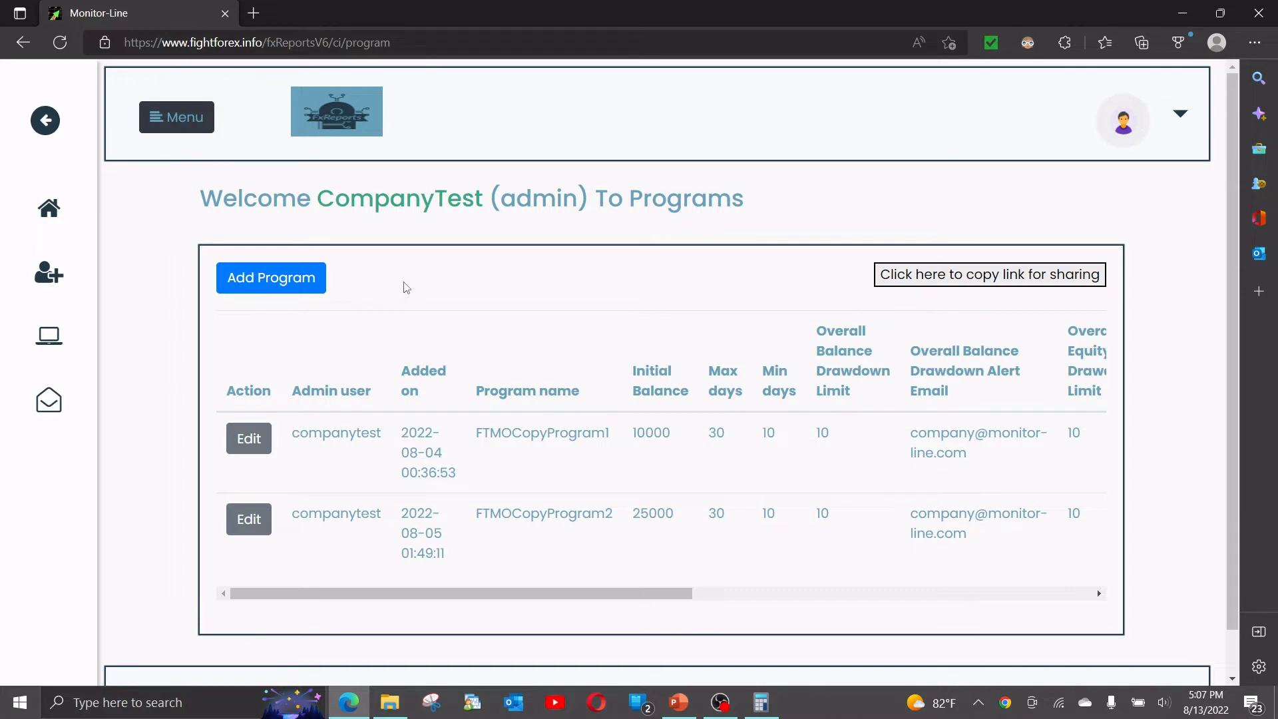
pyautogui.click(284, 286)
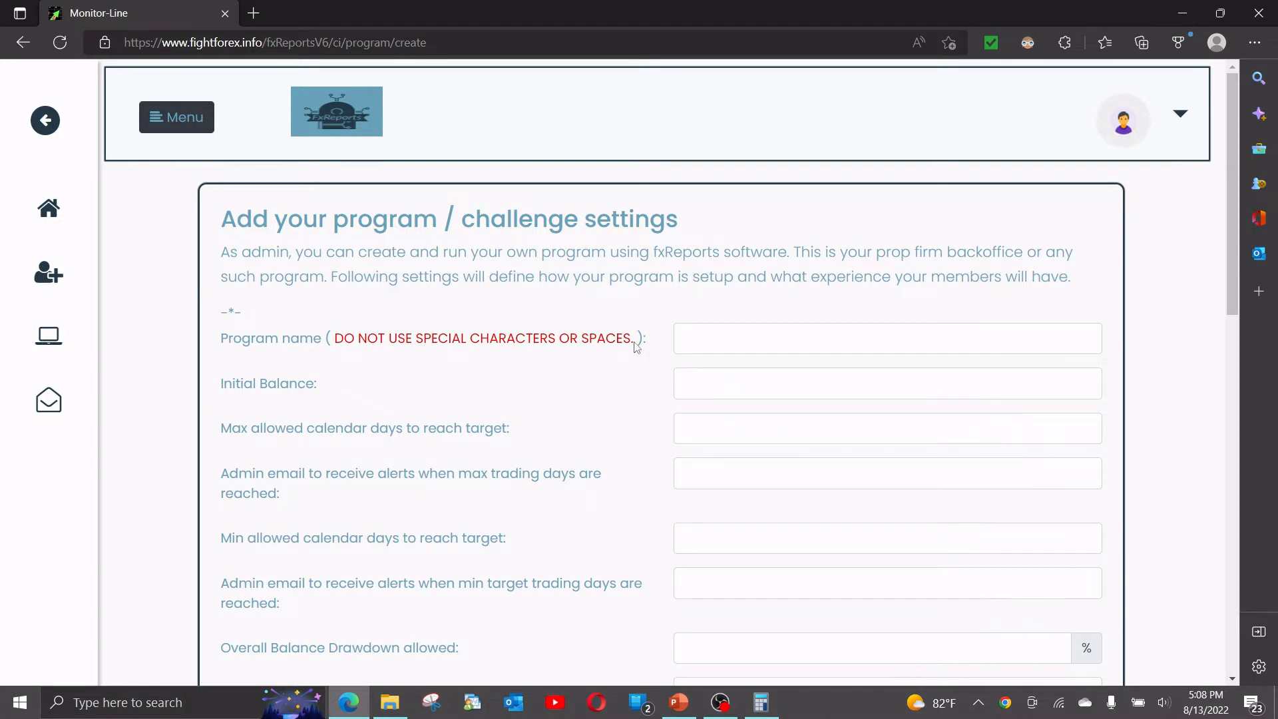
# Enter program name fxReports_inhouse_10K, initial balance 10000 and 30 maximum calendar days.
pyautogui.click(683, 337)
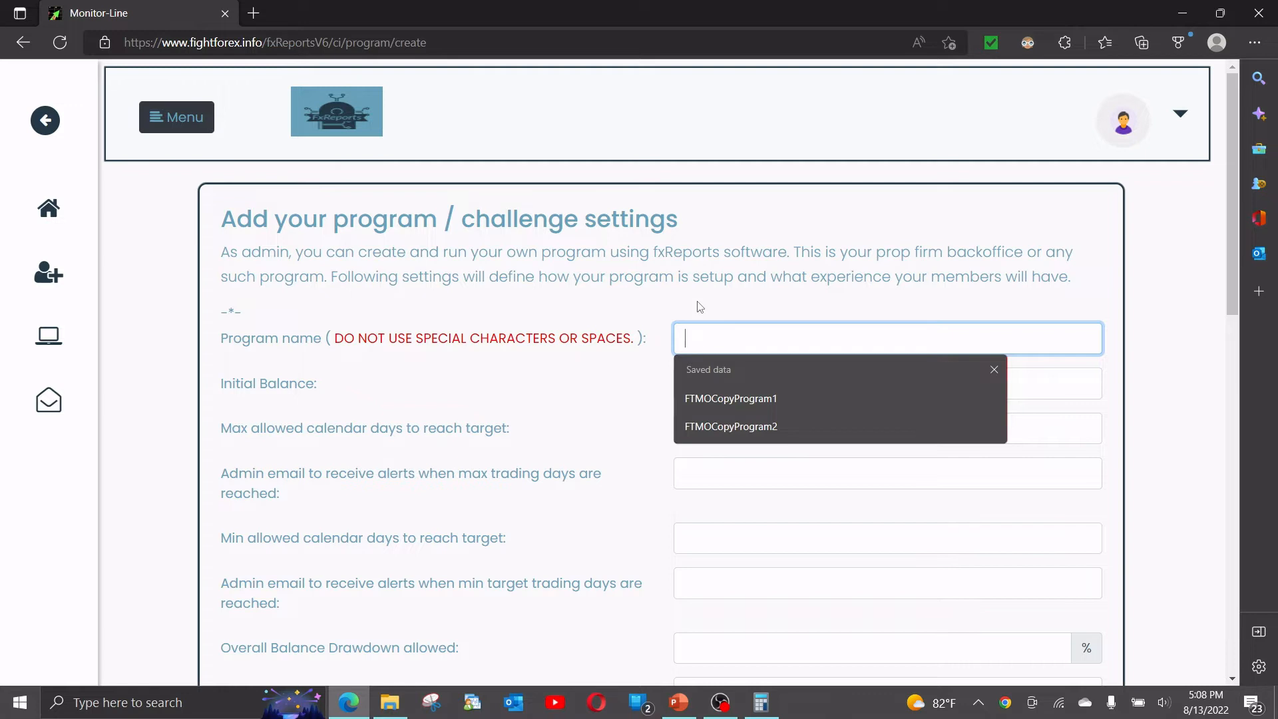
pyautogui.write('fxRe')
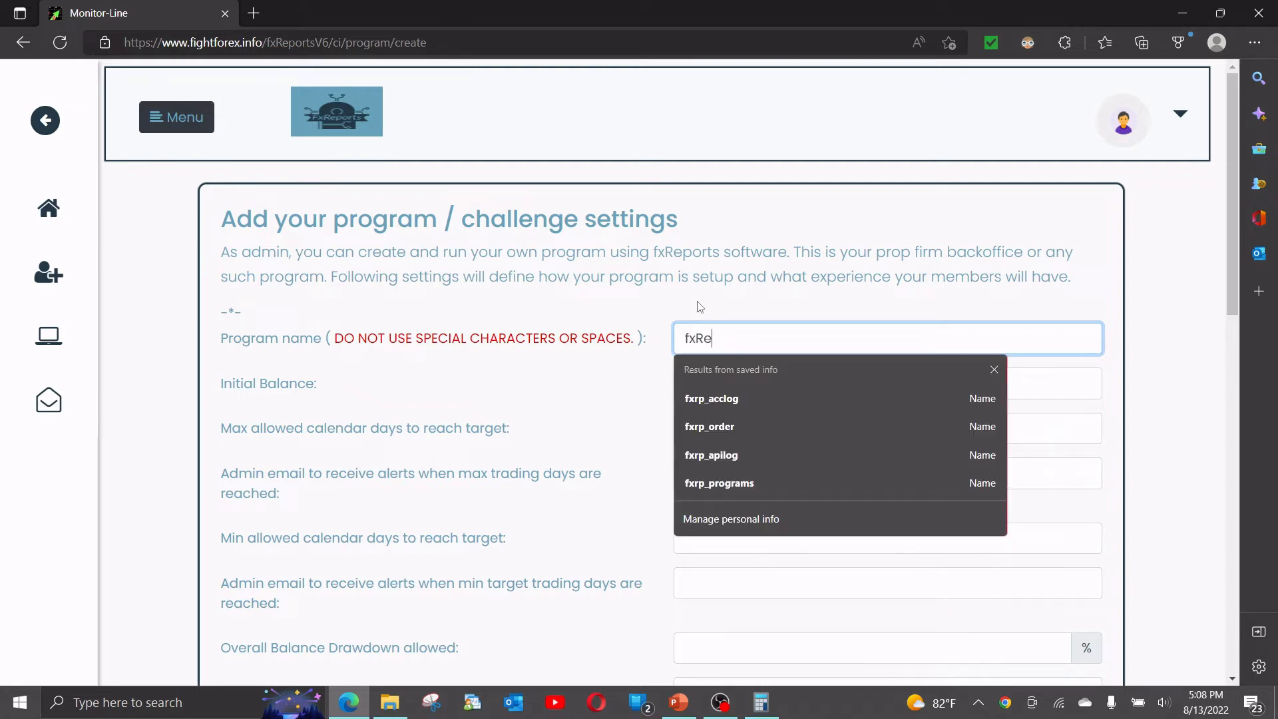
pyautogui.write('ports_in')
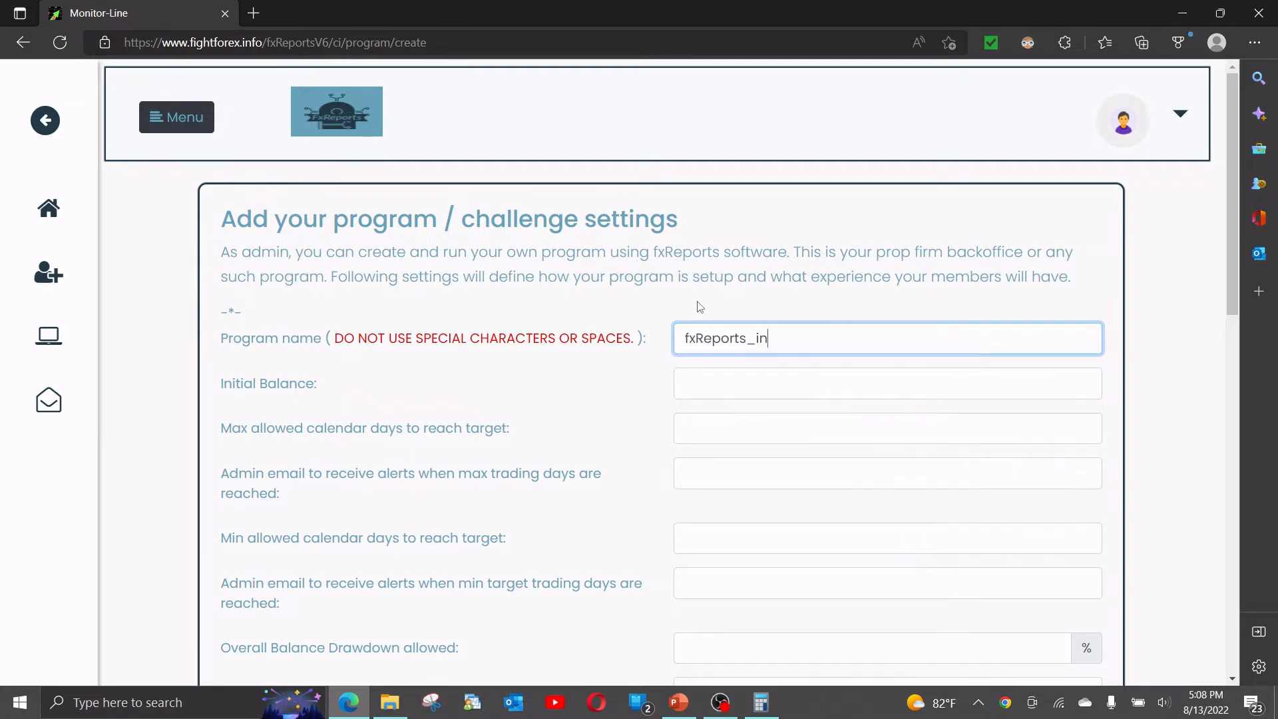
pyautogui.write('house_10K')
pyautogui.moveTo(685, 338); pyautogui.dragTo(859, 337)
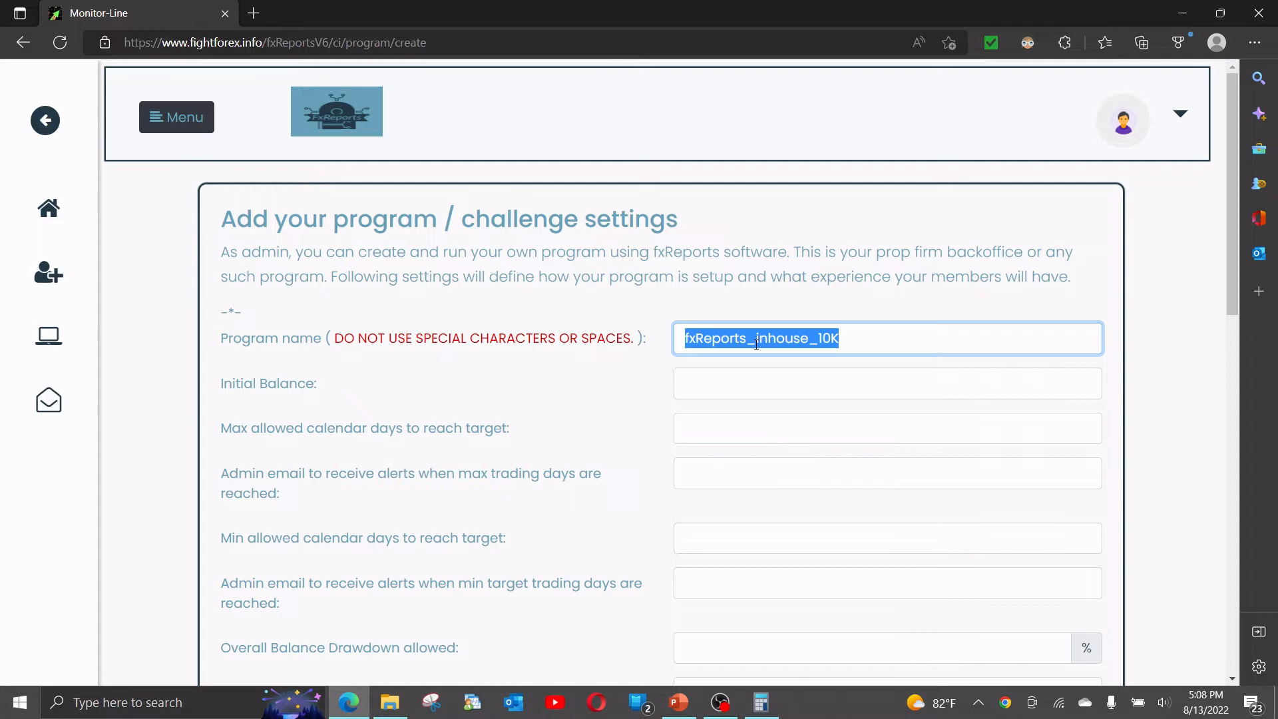
pyautogui.click(734, 382)
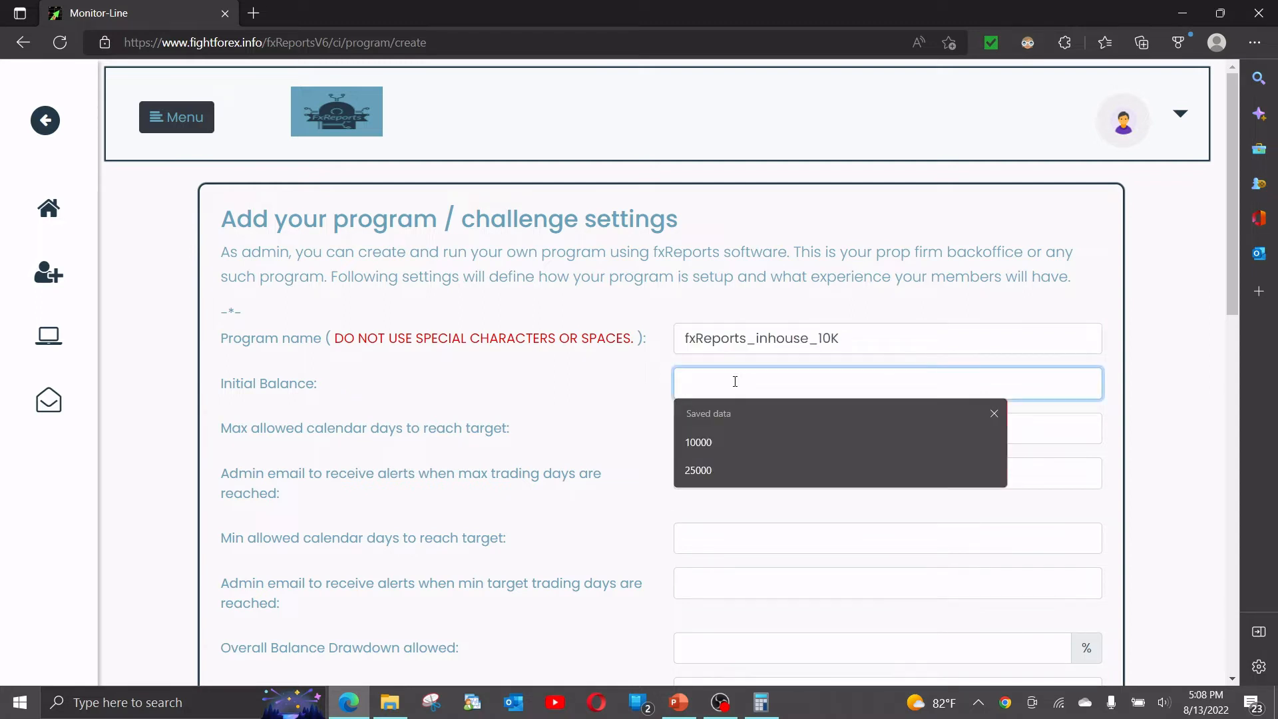
pyautogui.write('10000')
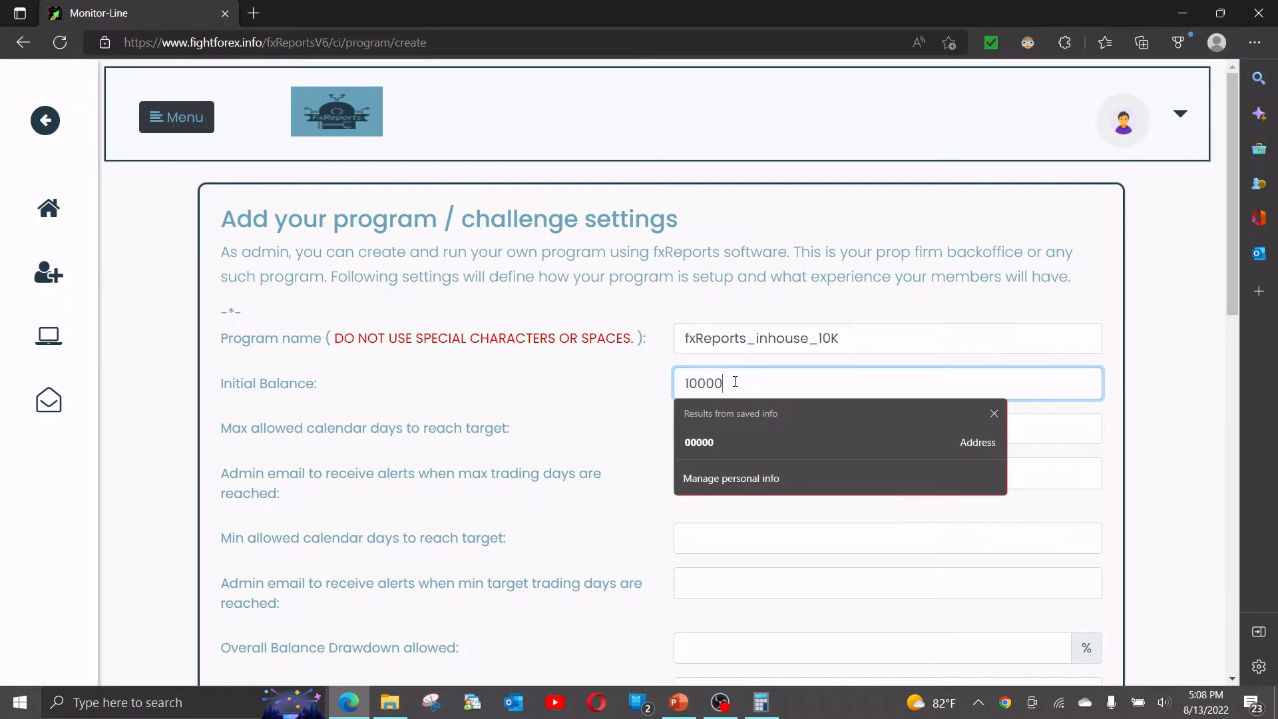
pyautogui.press('Return')
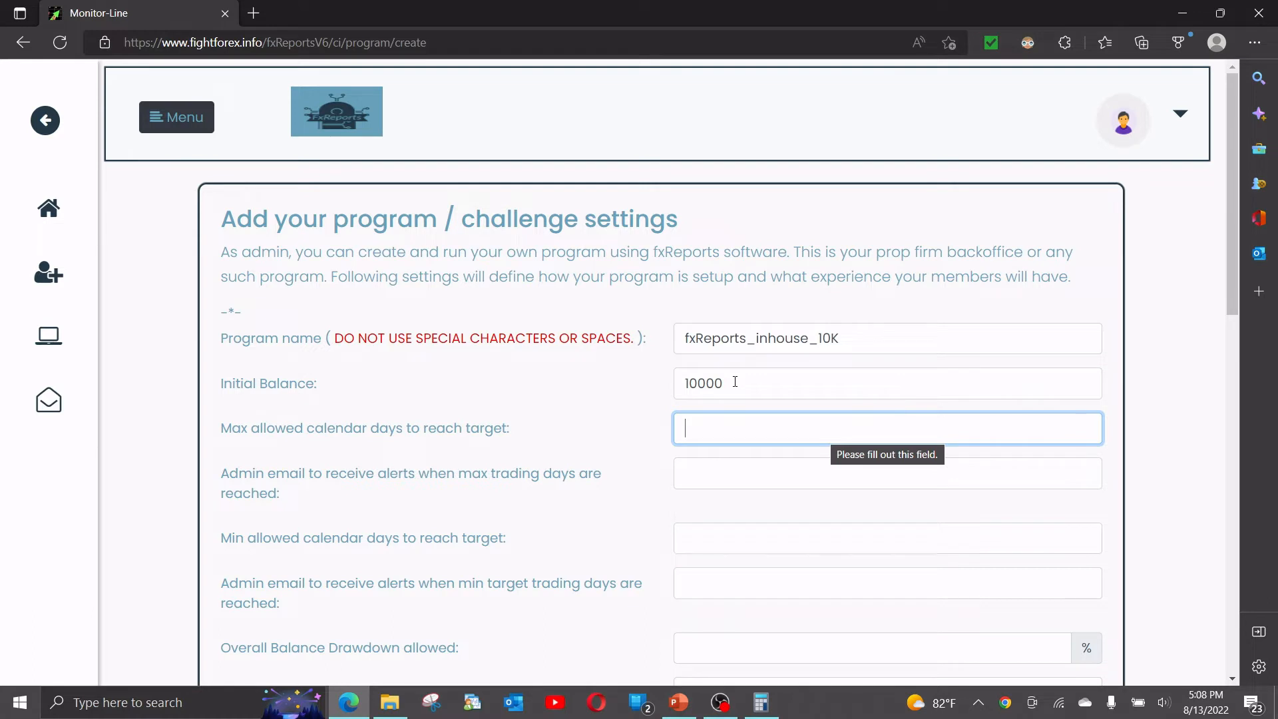
pyautogui.write('30')
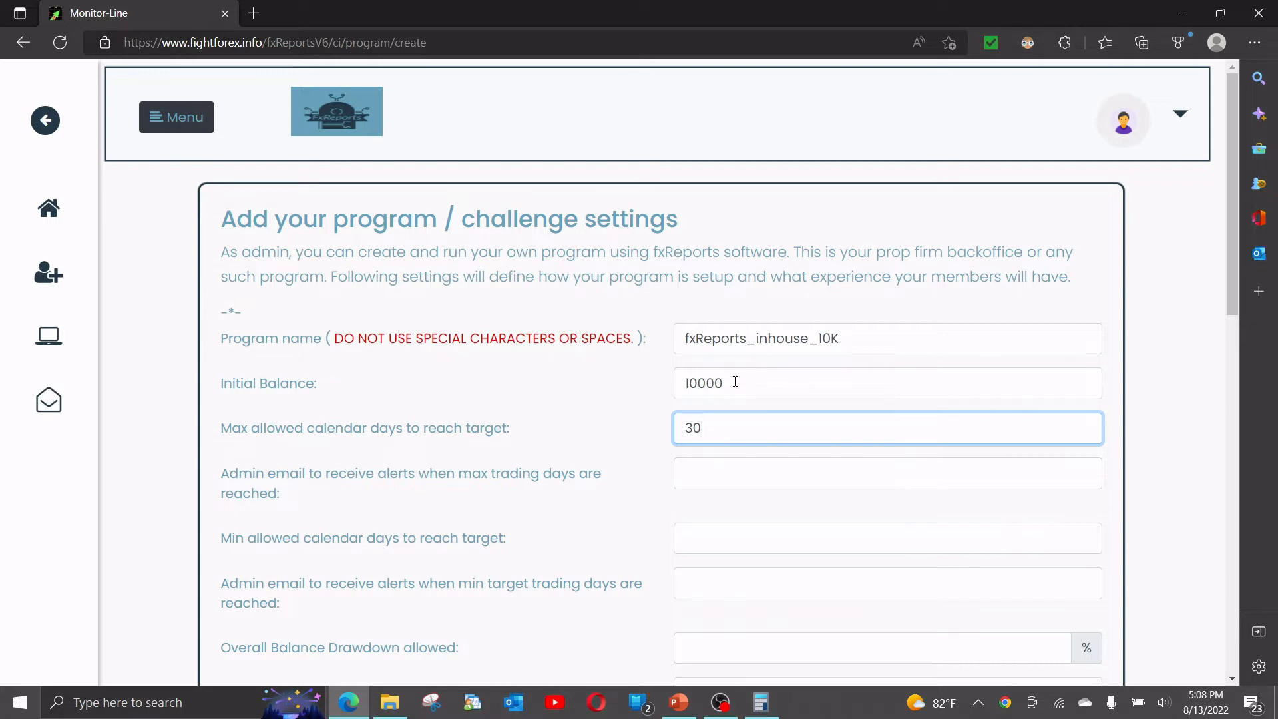
# Fill the max-days alert field with the saved company admin e-mail and copy it.
pyautogui.press('Tab')
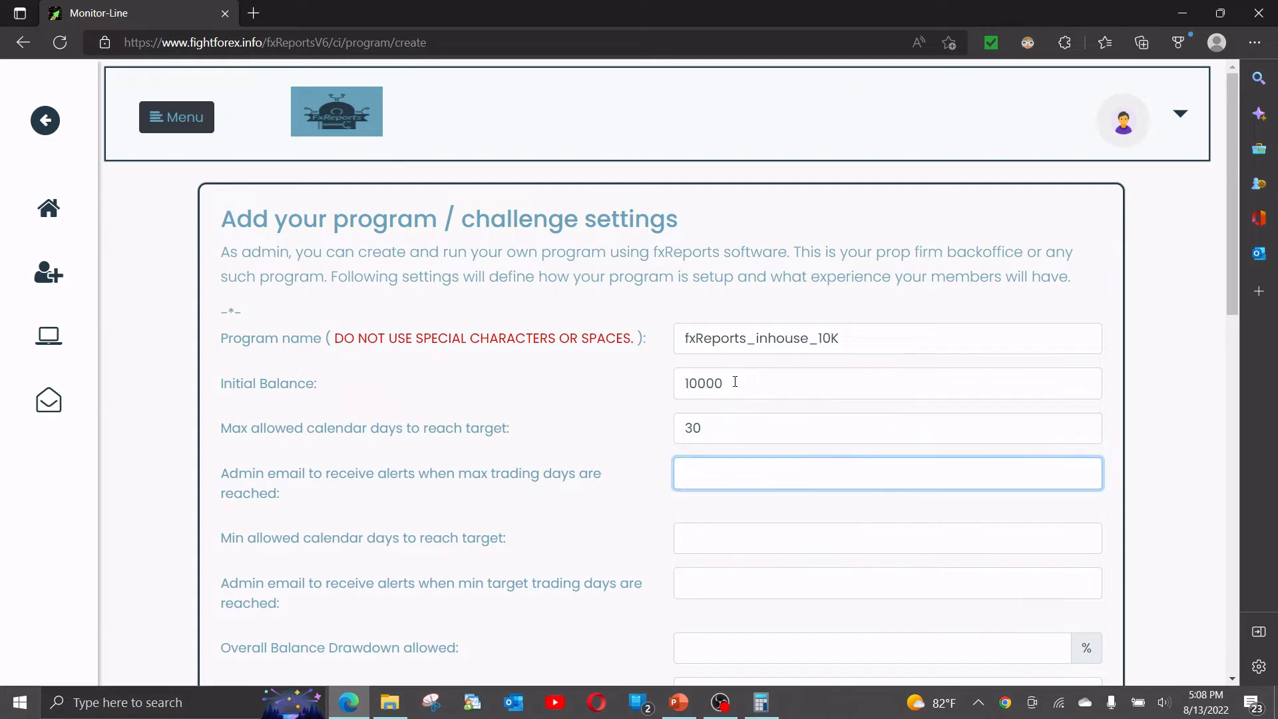
pyautogui.write('company')
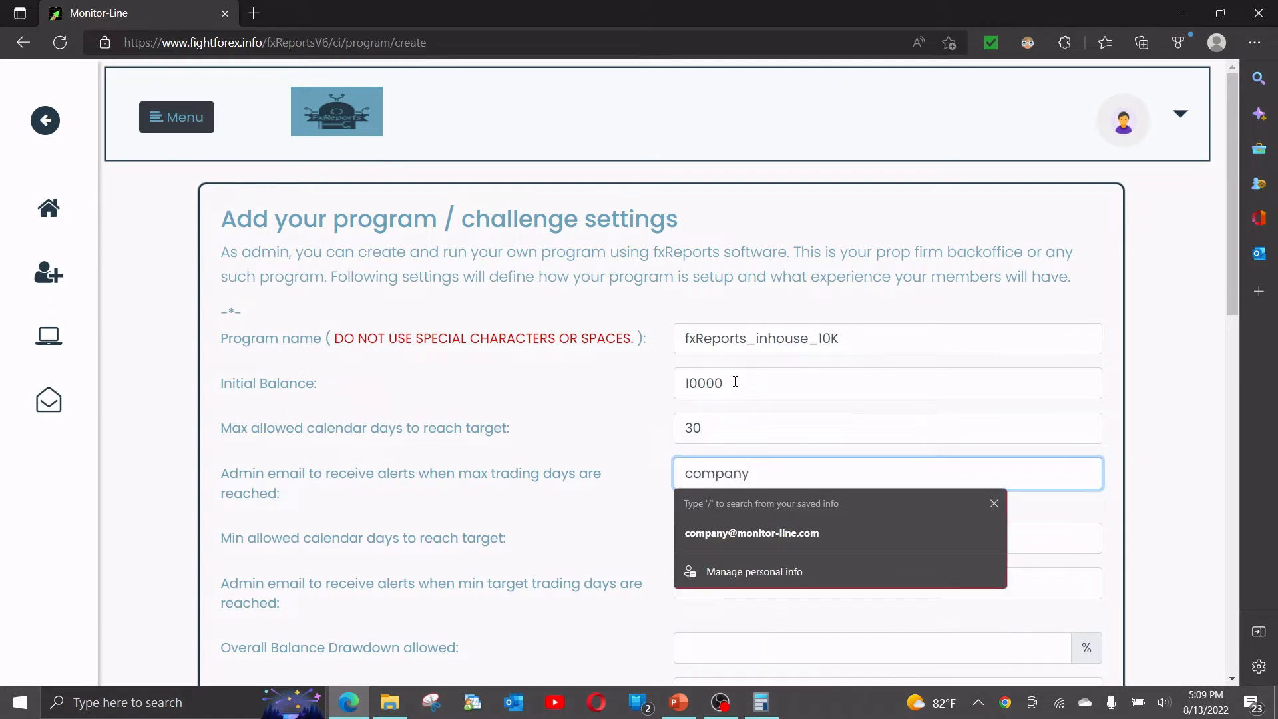
pyautogui.press('Down')
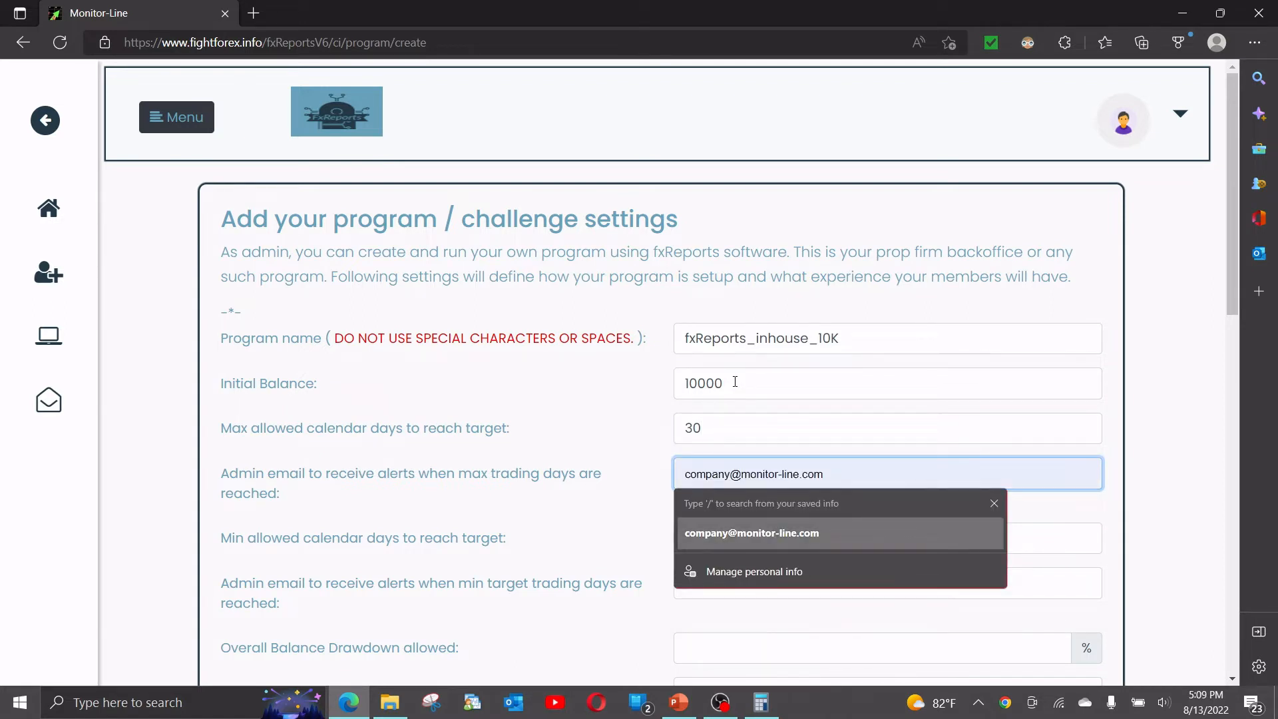
pyautogui.press('Return')
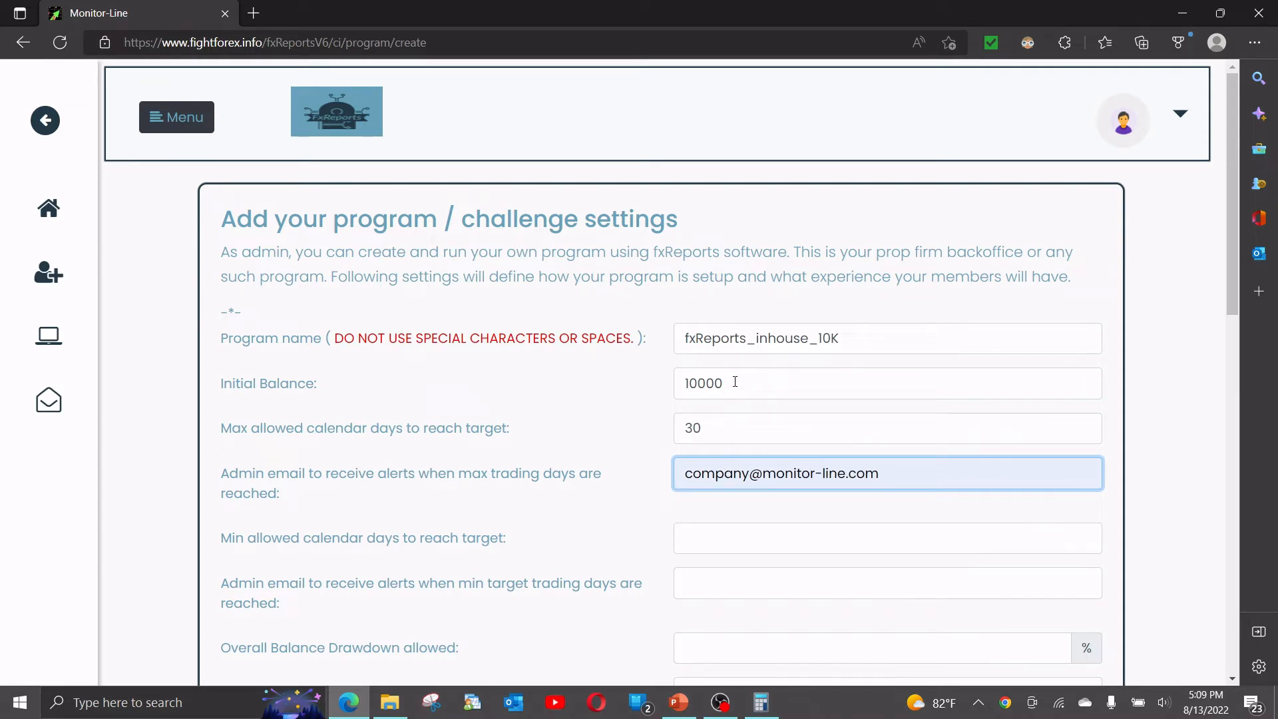
pyautogui.hotkey('ctrl', 'a')
pyautogui.hotkey('ctrl', 'c')
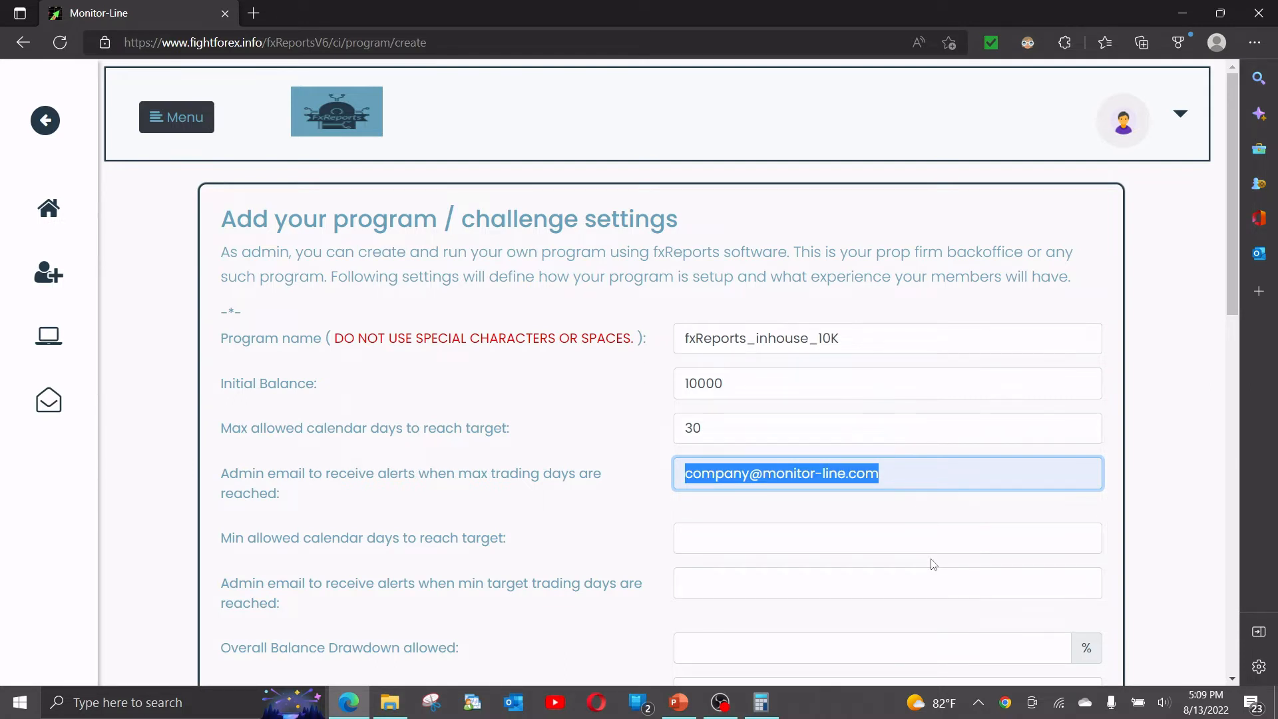
# Set minimum calendar days to 10 and paste the same alert e-mail for it.
pyautogui.click(705, 538)
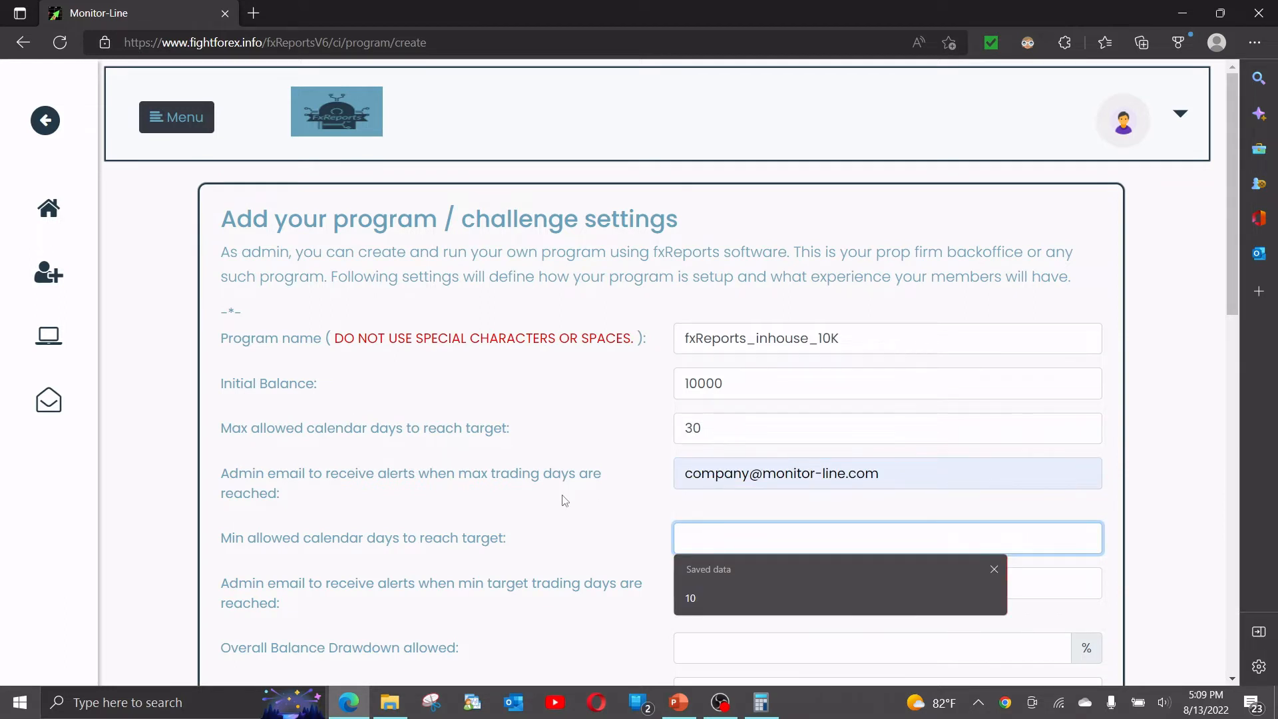
pyautogui.write('10')
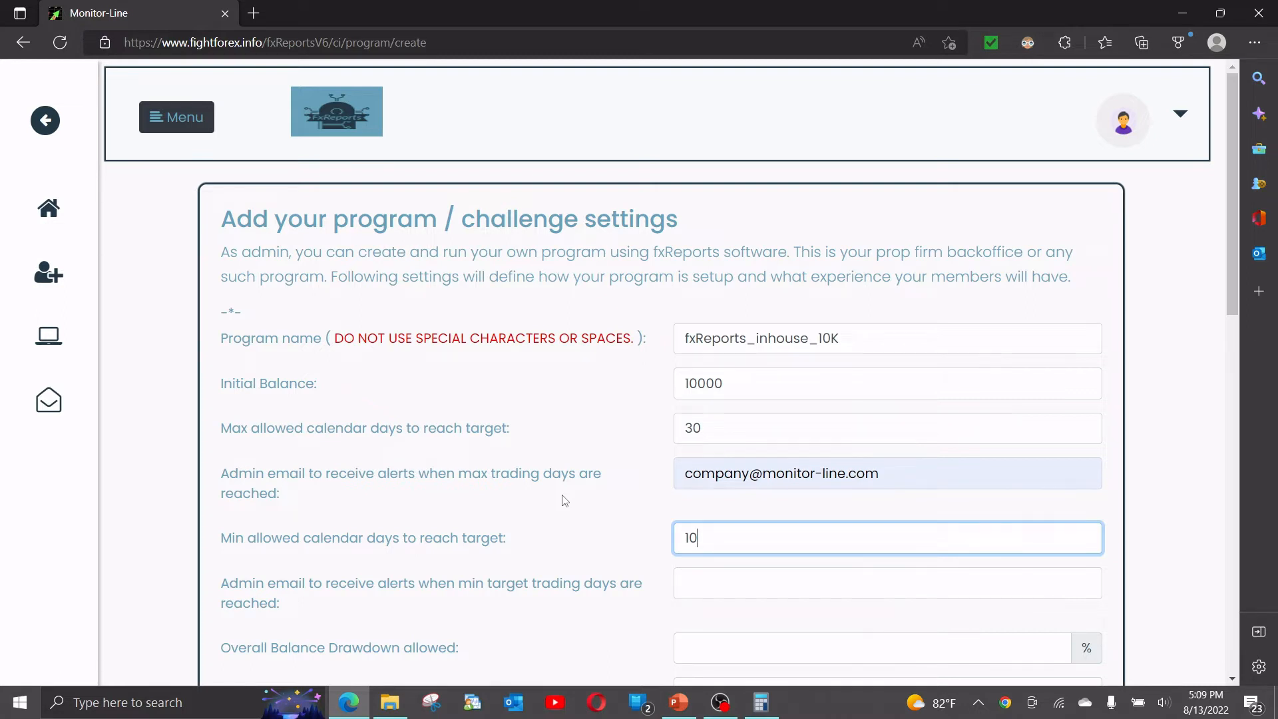
pyautogui.press('Tab')
pyautogui.hotkey('ctrl', 'v')
pyautogui.press('Tab')
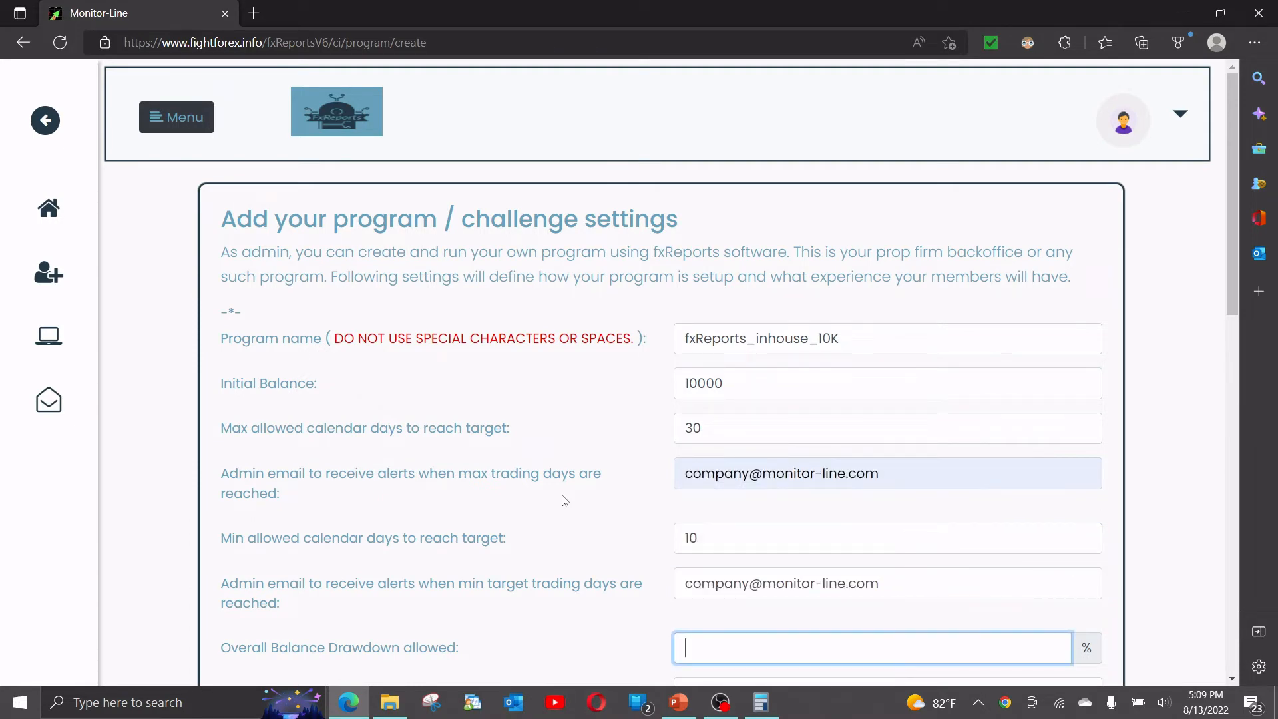
pyautogui.scroll(-3, 565, 501)
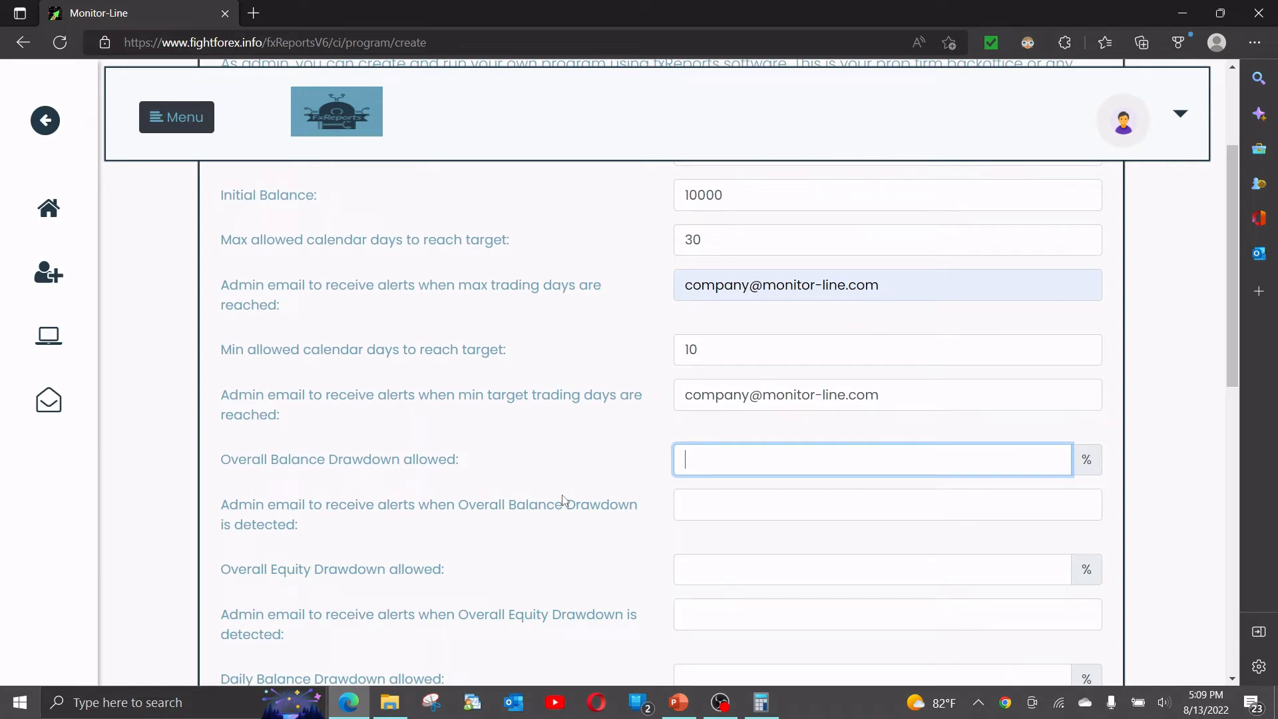
# Set overall balance drawdown to 10% with the admin alert e-mail.
pyautogui.write('10')
pyautogui.press('Tab')
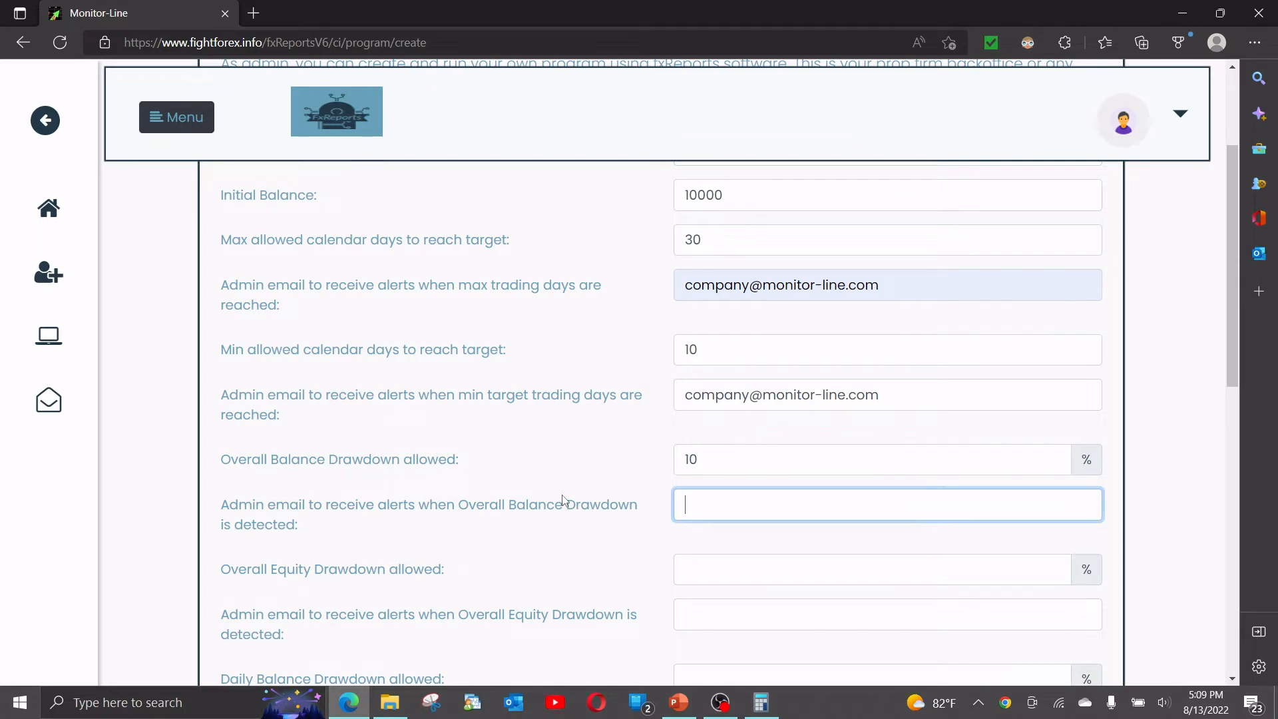
pyautogui.hotkey('ctrl', 'v')
pyautogui.press('Tab')
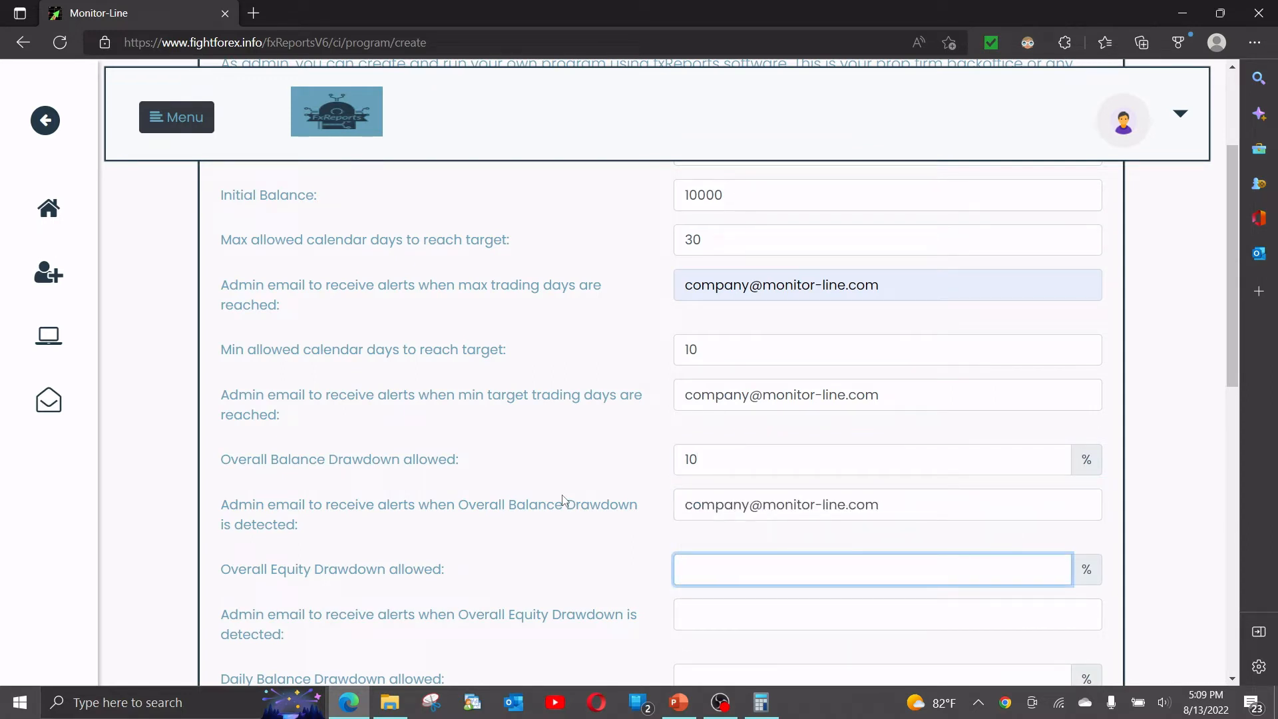
# Set overall equity drawdown to 10% with the admin alert e-mail.
pyautogui.write('10')
pyautogui.press('Tab')
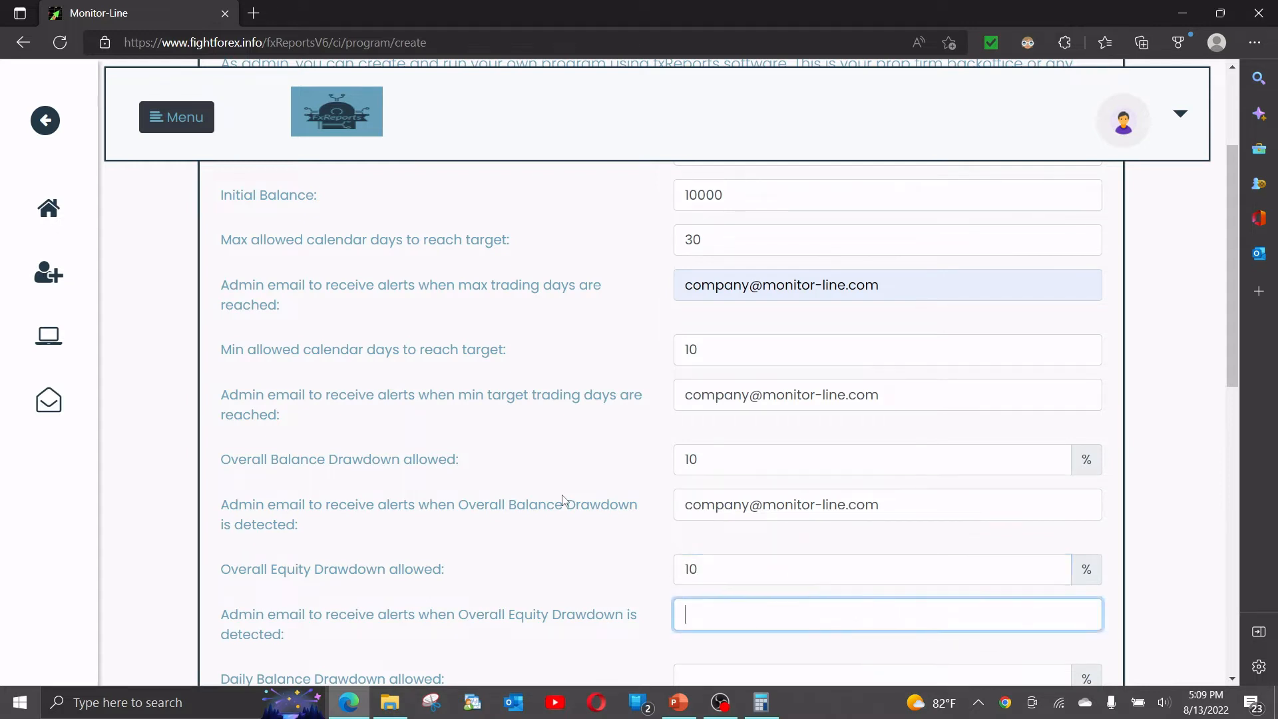
pyautogui.hotkey('ctrl', 'v')
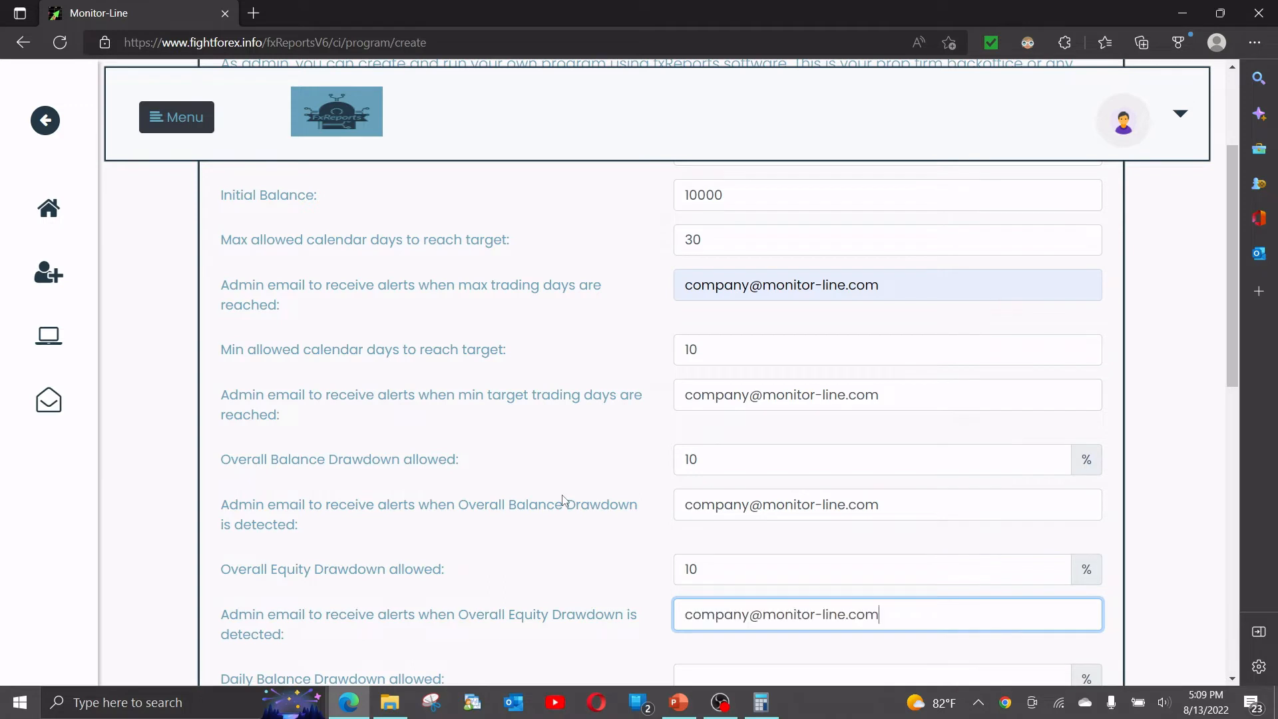
pyautogui.press('Tab')
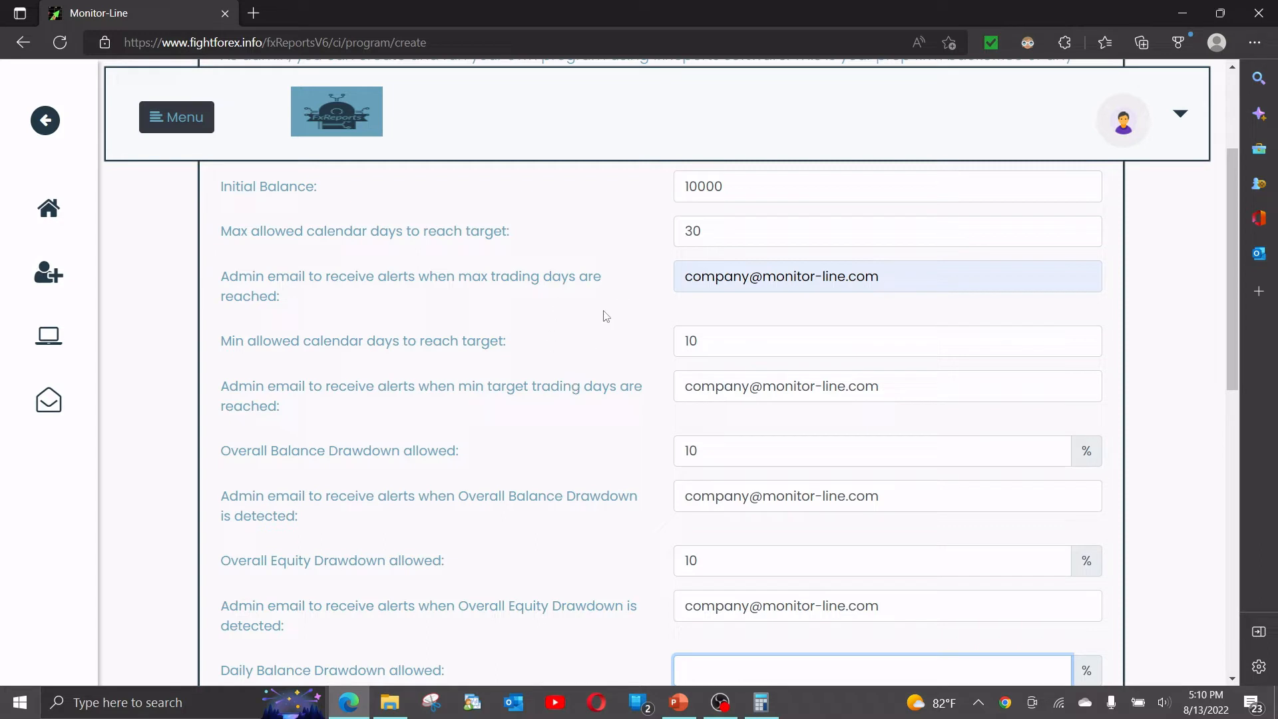
pyautogui.click(866, 494)
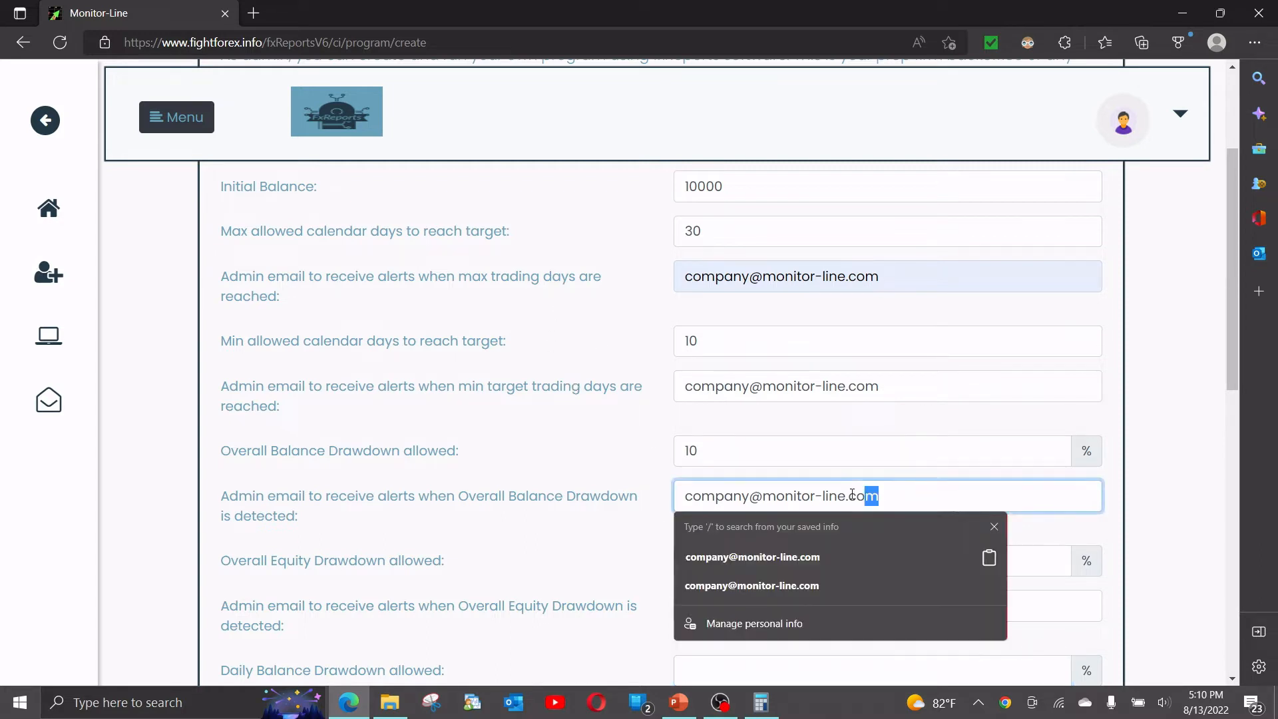
pyautogui.moveTo(866, 493); pyautogui.dragTo(645, 499)
pyautogui.hotkey('ctrl', 'c')
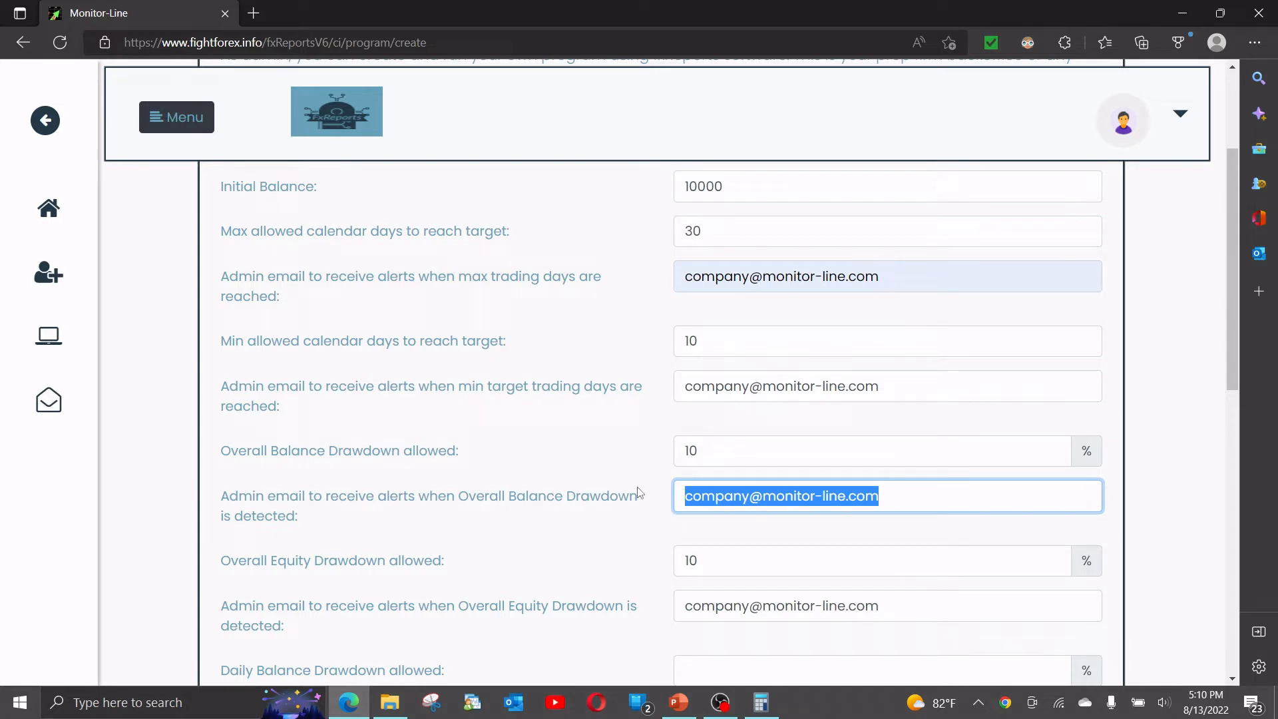
# Enter a 5% daily balance drawdown and keep Yes for including floating PL.
pyautogui.scroll(-3, 637, 492)
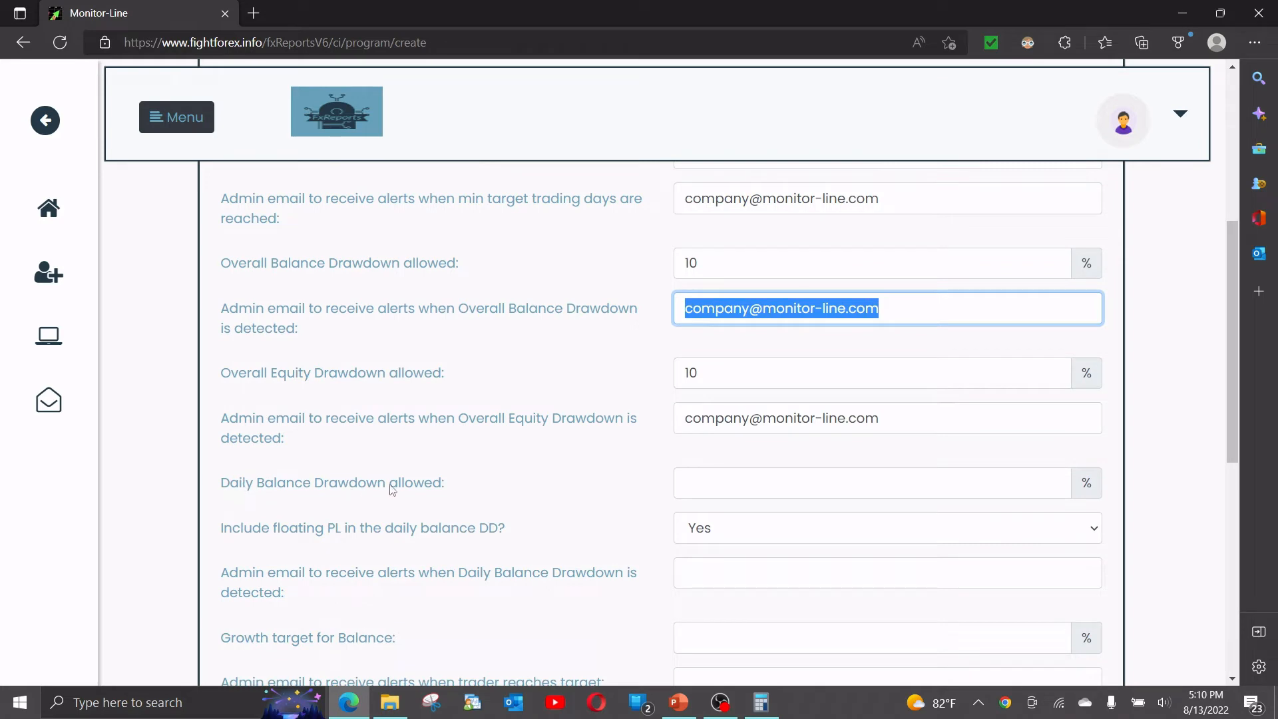
pyautogui.click(969, 488)
pyautogui.write('5')
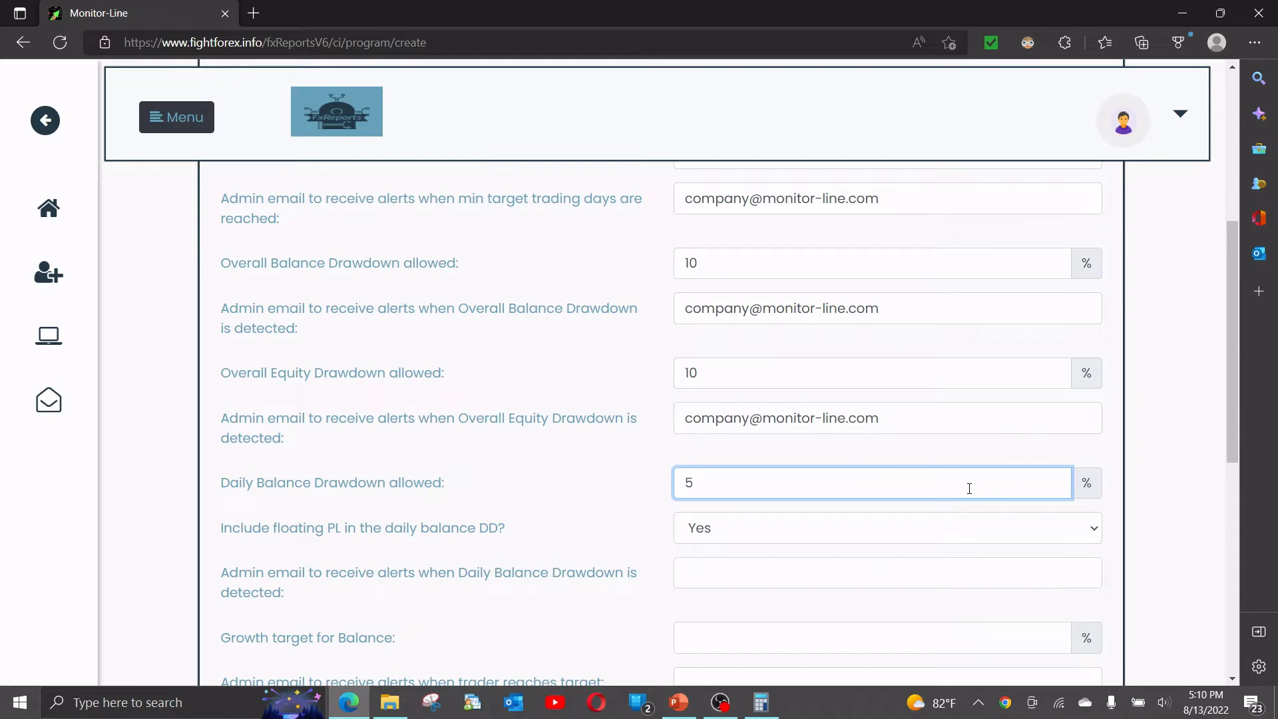
pyautogui.press('Tab')
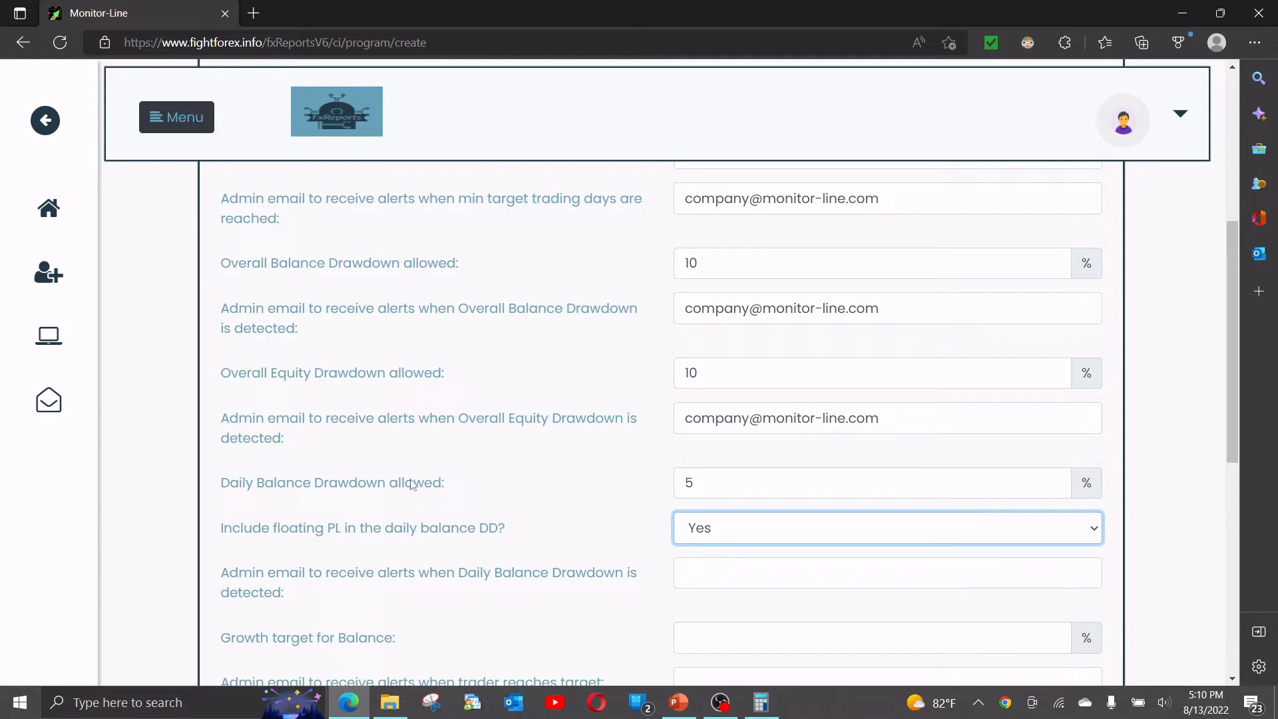
pyautogui.click(1096, 531)
pyautogui.click(1096, 531)
# Paste the admin e-mail into the daily drawdown alert field.
pyautogui.scroll(-3, 495, 573)
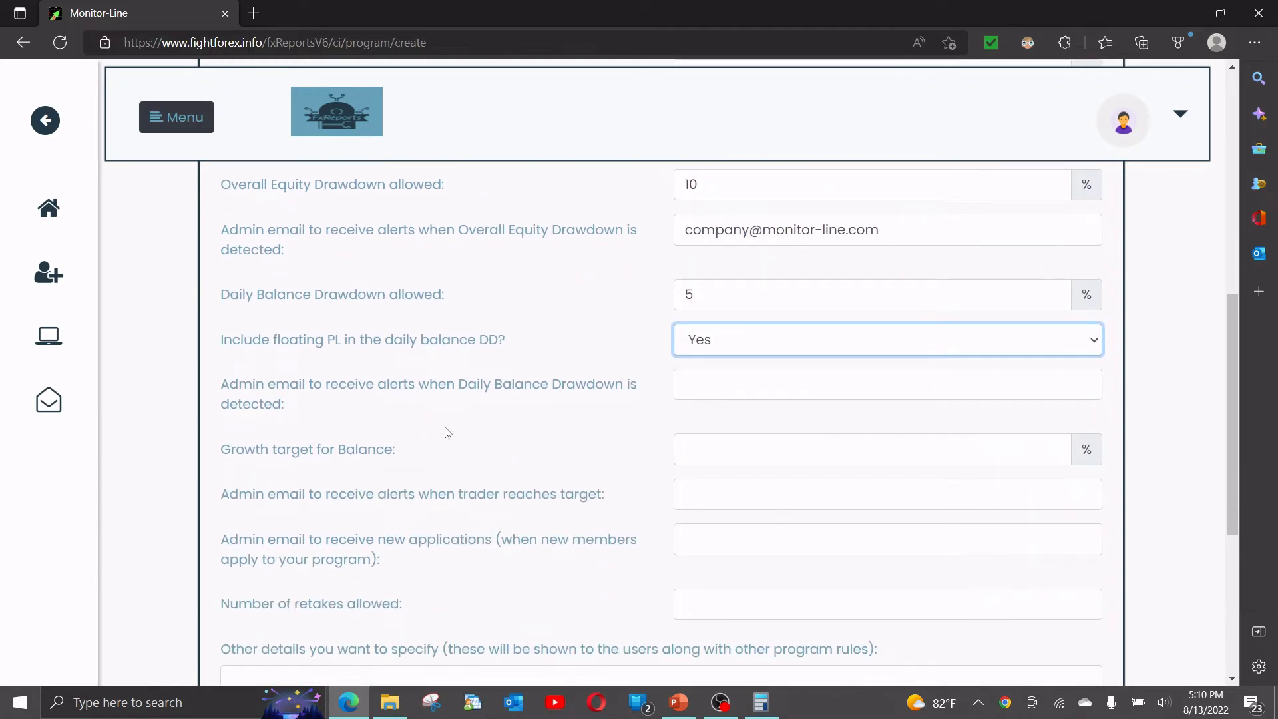
pyautogui.click(693, 380)
pyautogui.hotkey('ctrl', 'v')
# Set a 10% balance growth target and paste the admin e-mail for target and new-application alerts.
pyautogui.click(588, 446)
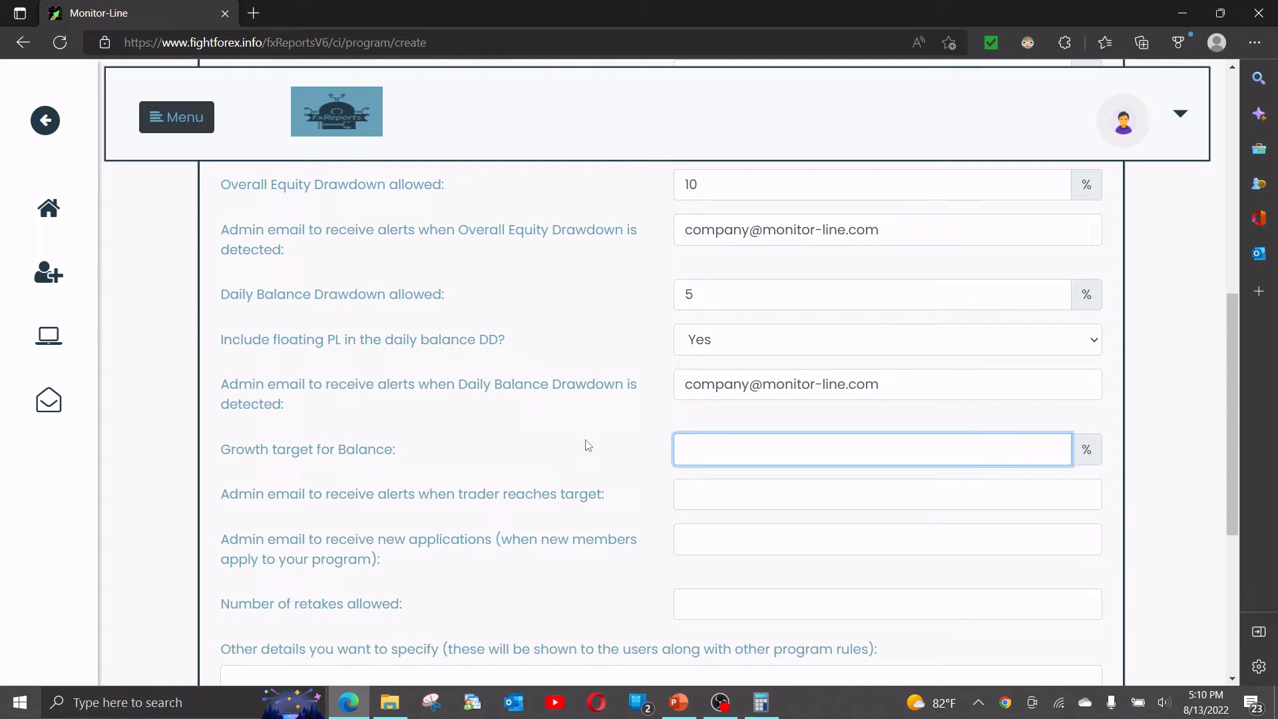
pyautogui.write('10')
pyautogui.press('Return')
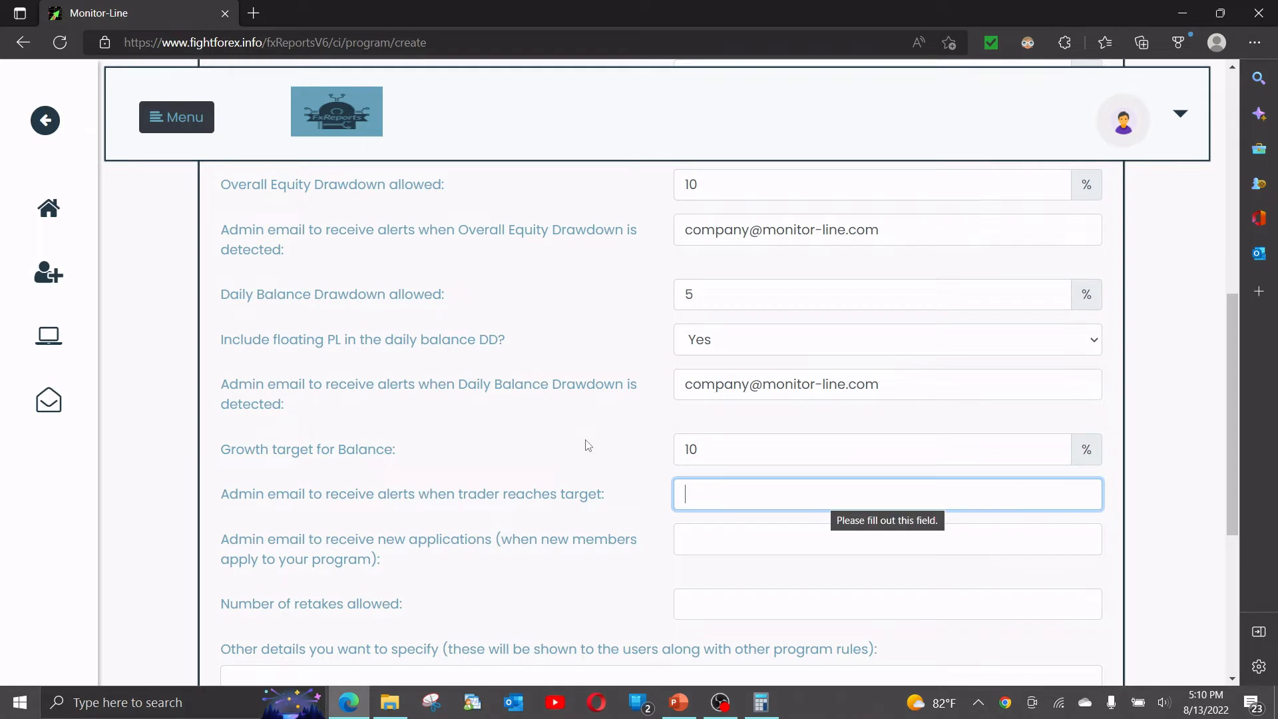
pyautogui.hotkey('ctrl', 'v')
pyautogui.press('Return')
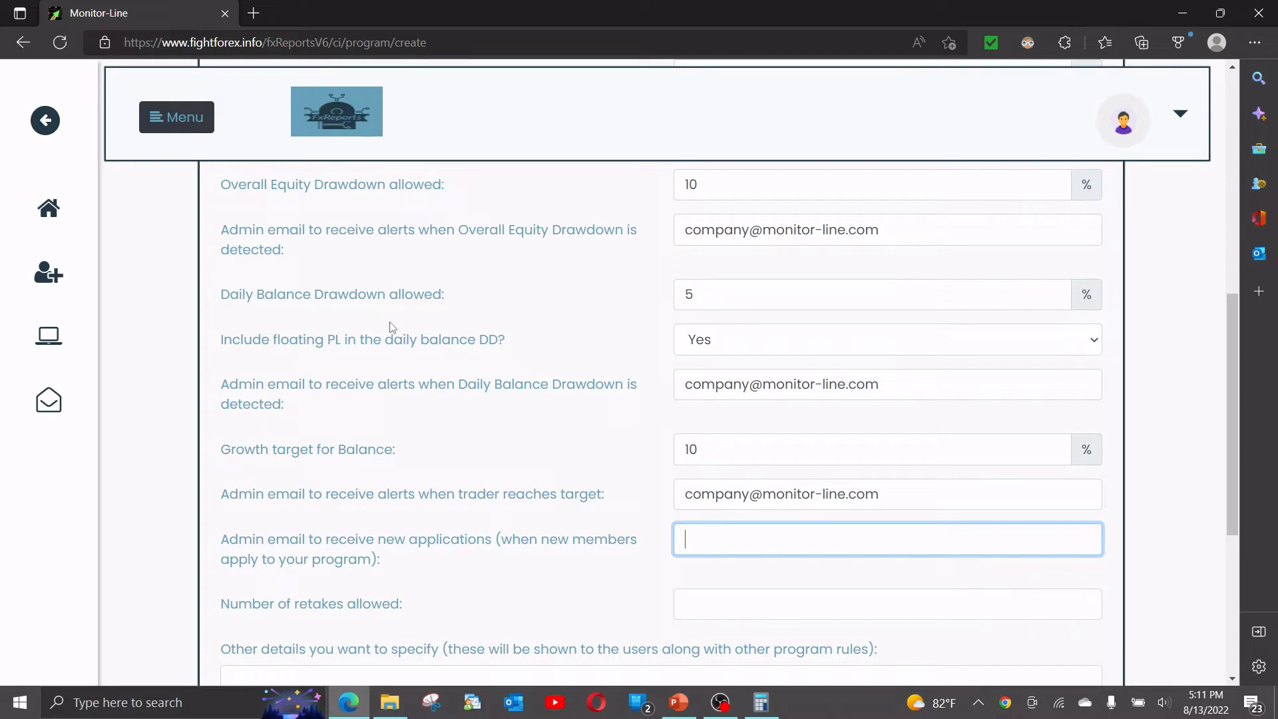
pyautogui.hotkey('ctrl', 'v')
# Set the number of retakes to 2.
pyautogui.press('Tab')
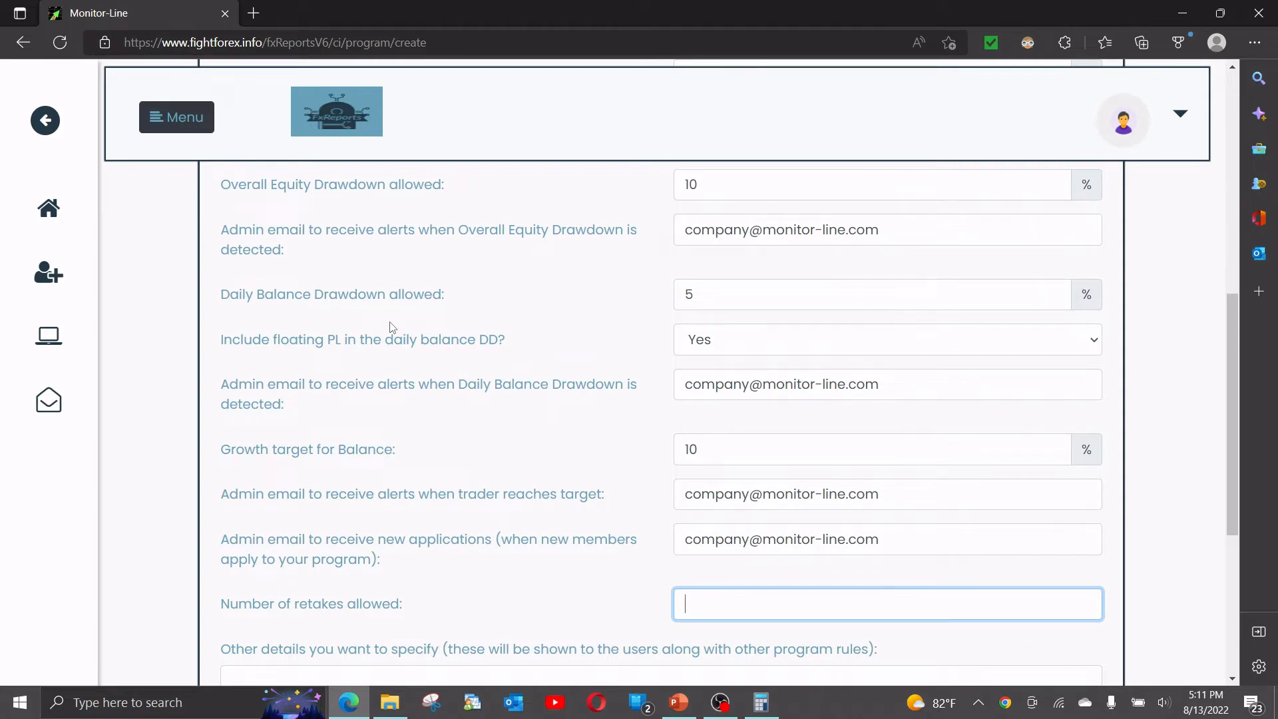
pyautogui.scroll(-3, 459, 420)
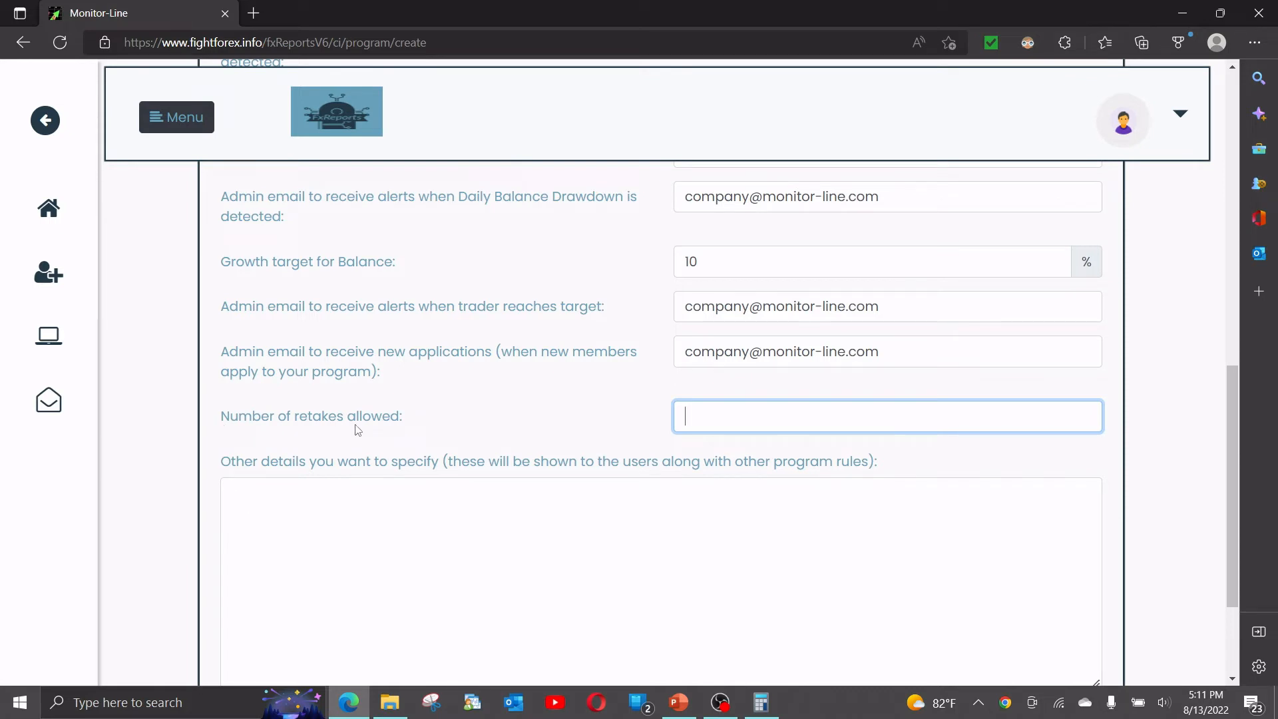
pyautogui.write('2')
pyautogui.click(367, 437)
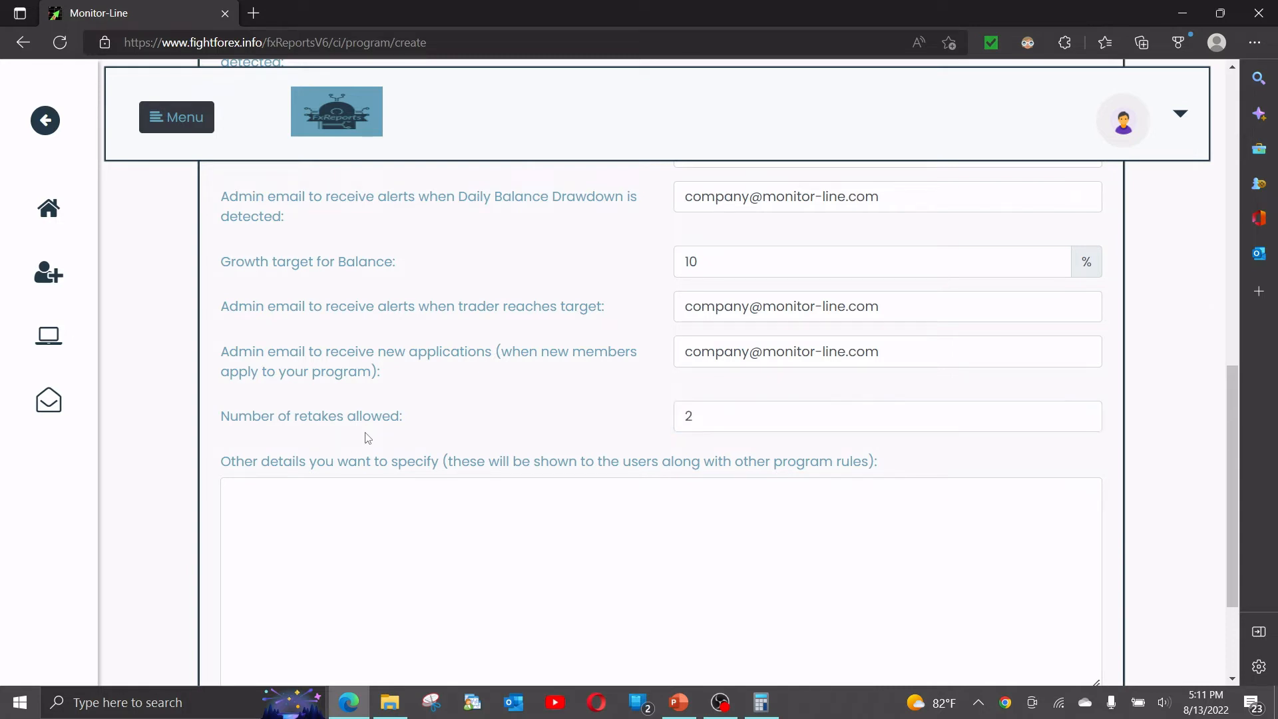
pyautogui.click(696, 422)
pyautogui.hotkey('shift', 'Tab')
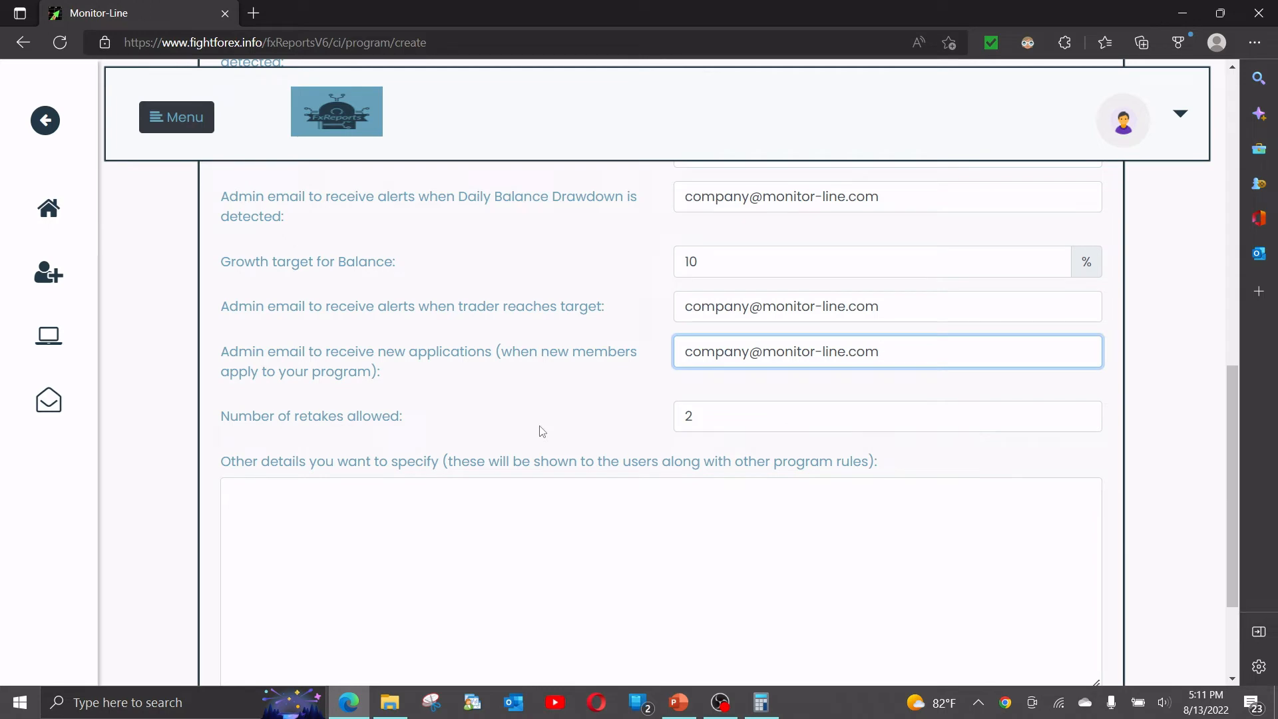
pyautogui.scroll(7, 520, 424)
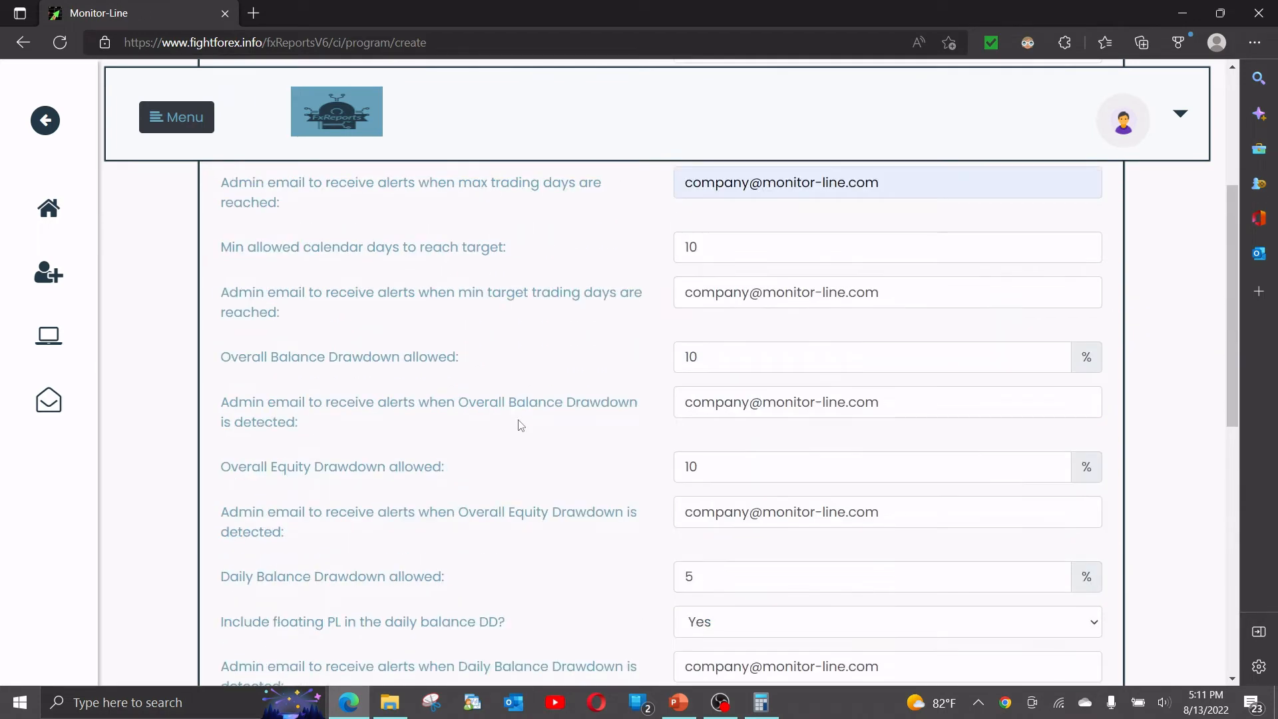
pyautogui.scroll(4, 520, 424)
pyautogui.scroll(-3, 520, 425)
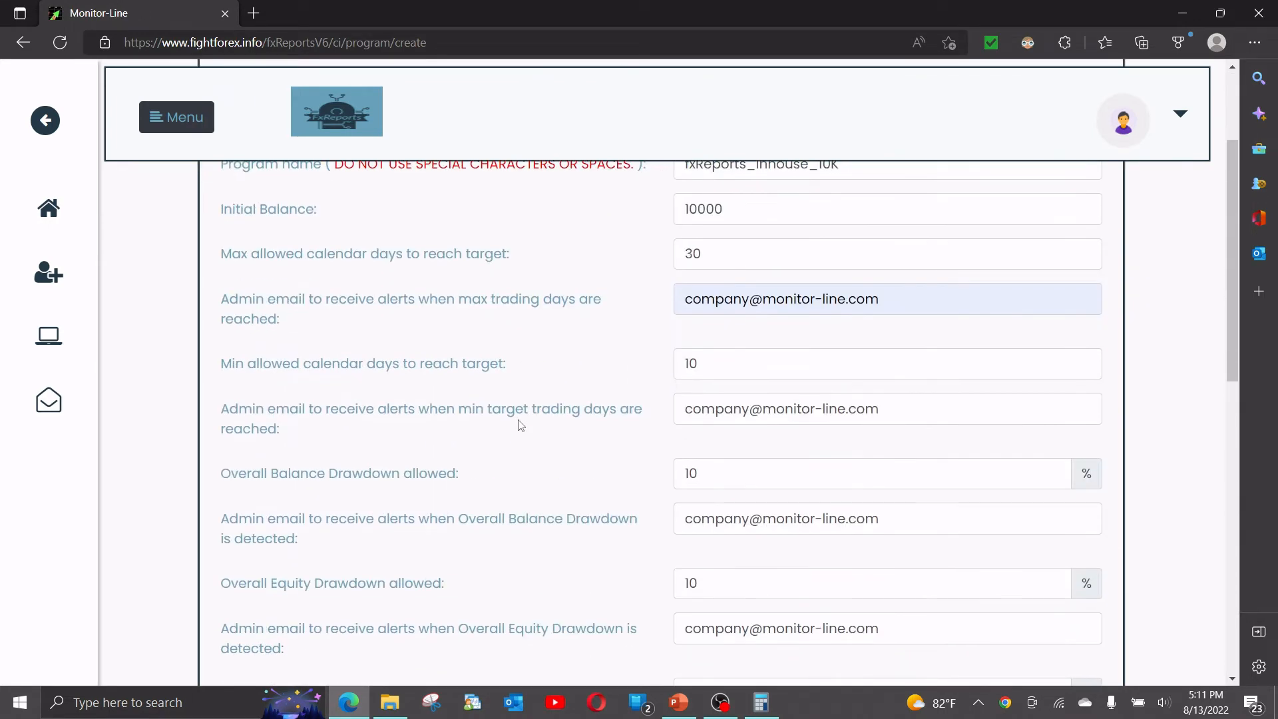
pyautogui.scroll(-9, 520, 425)
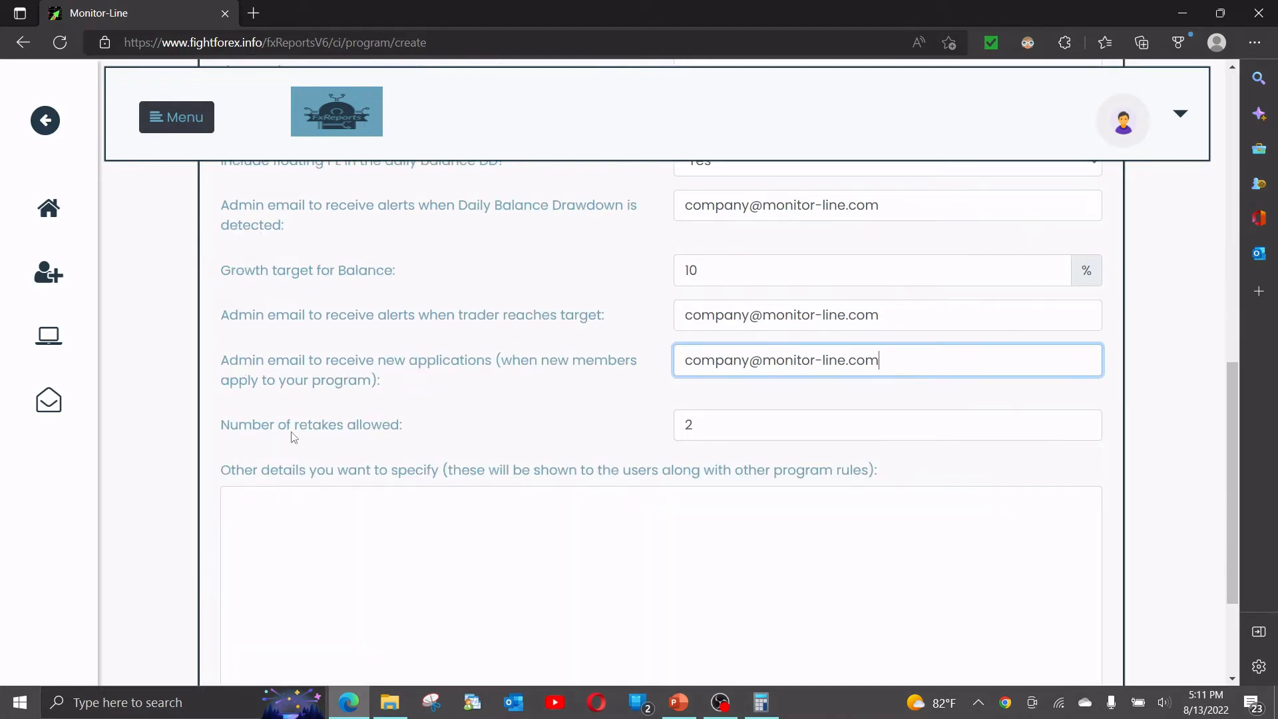
pyautogui.scroll(-2, 253, 440)
# Write 'Good luck with your trading..' in Other details, replacing the draft text.
pyautogui.click(260, 429)
pyautogui.write('A')
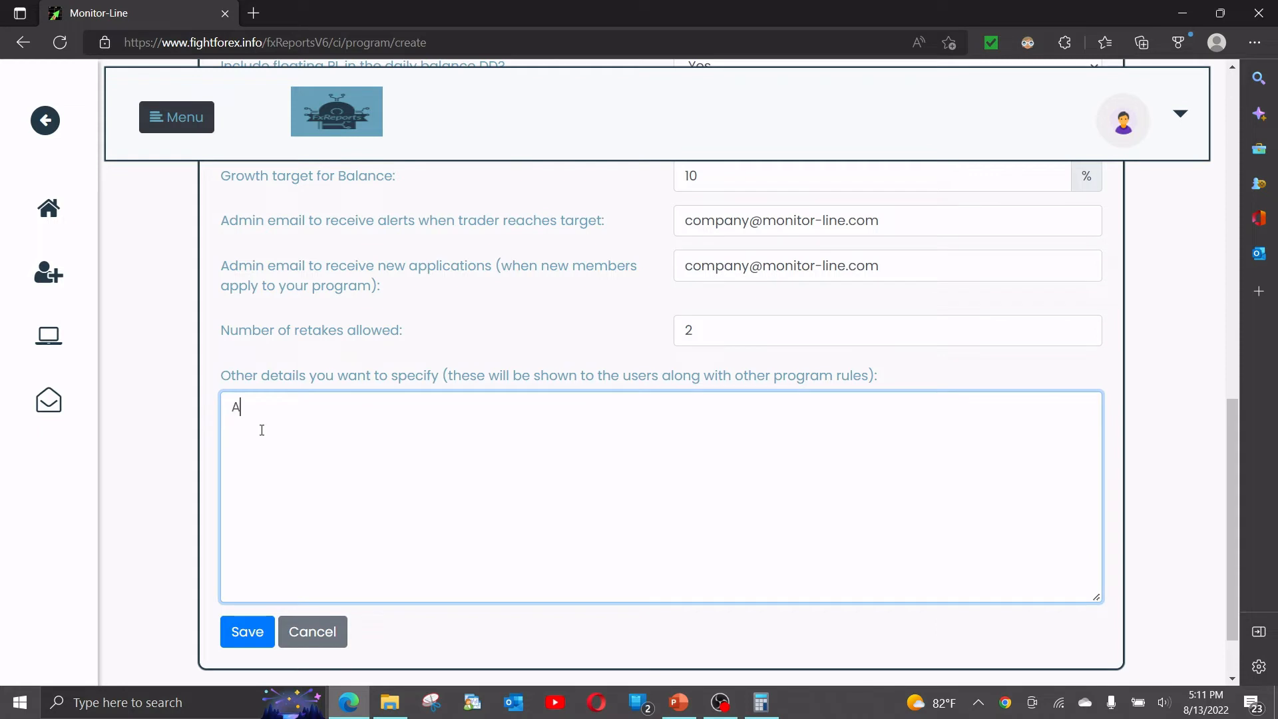
pyautogui.write('ny other details about')
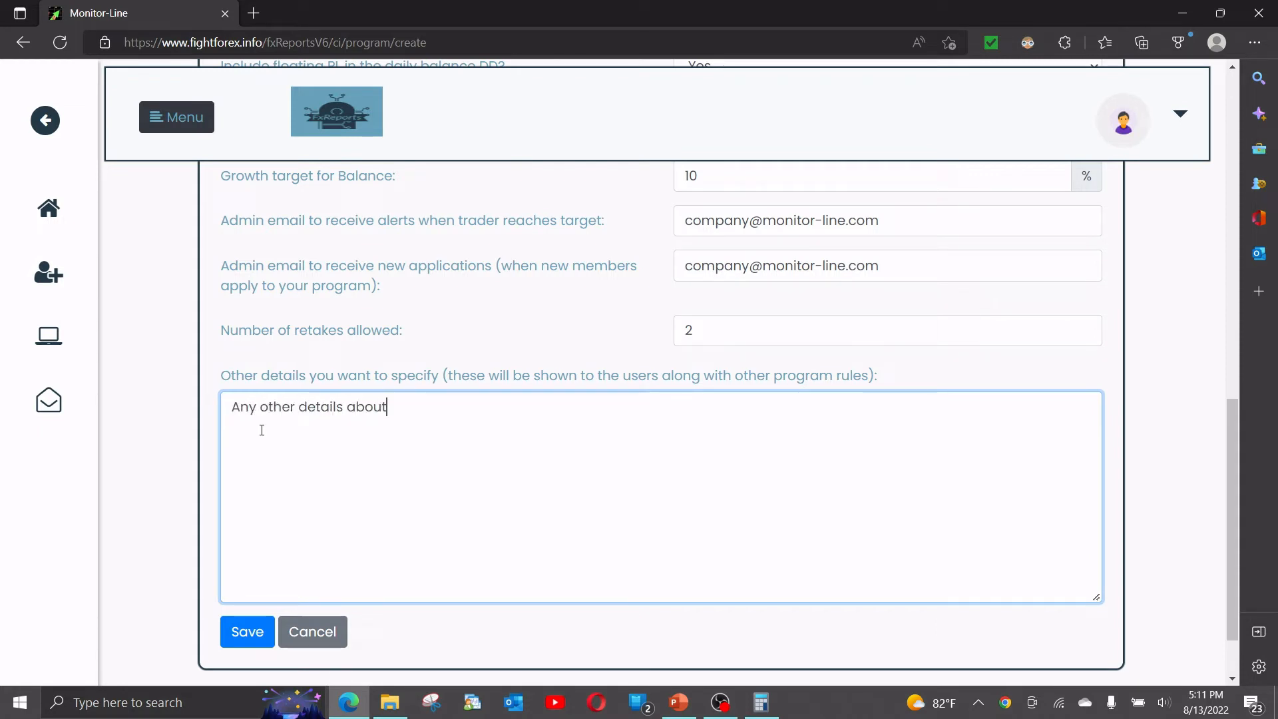
pyautogui.hotkey('ctrl', 'a')
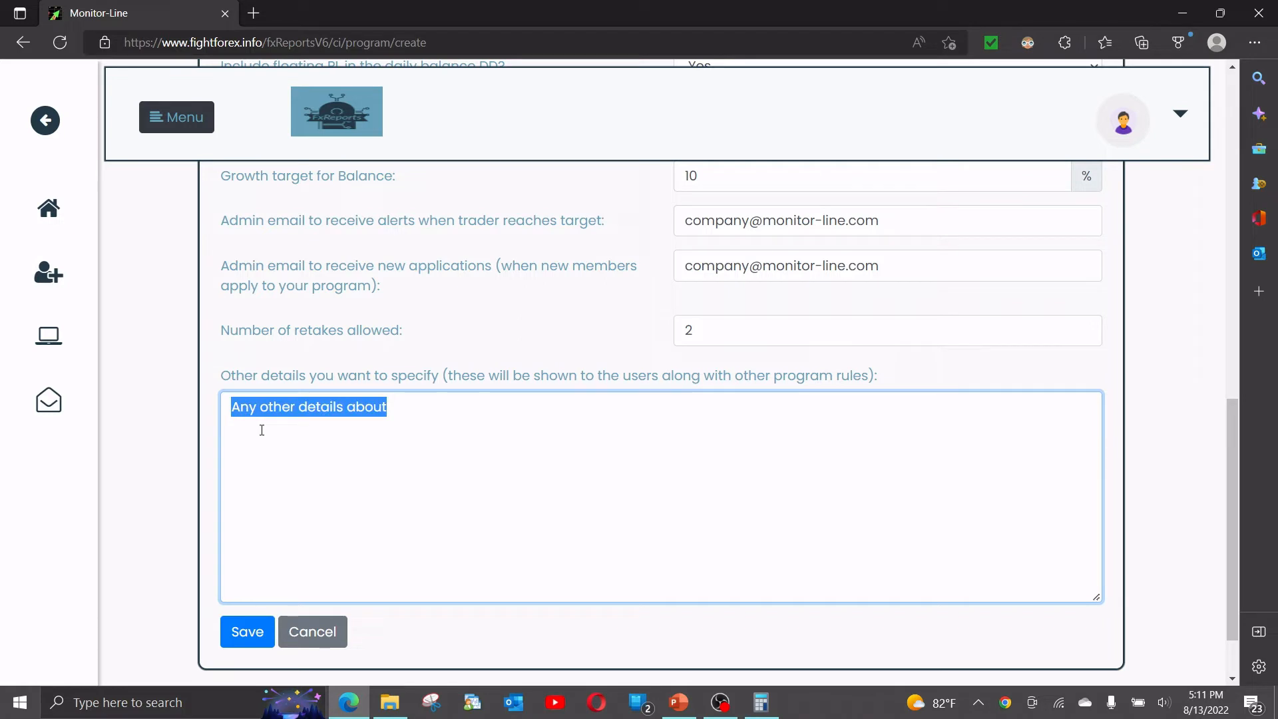
pyautogui.press('BackSpace')
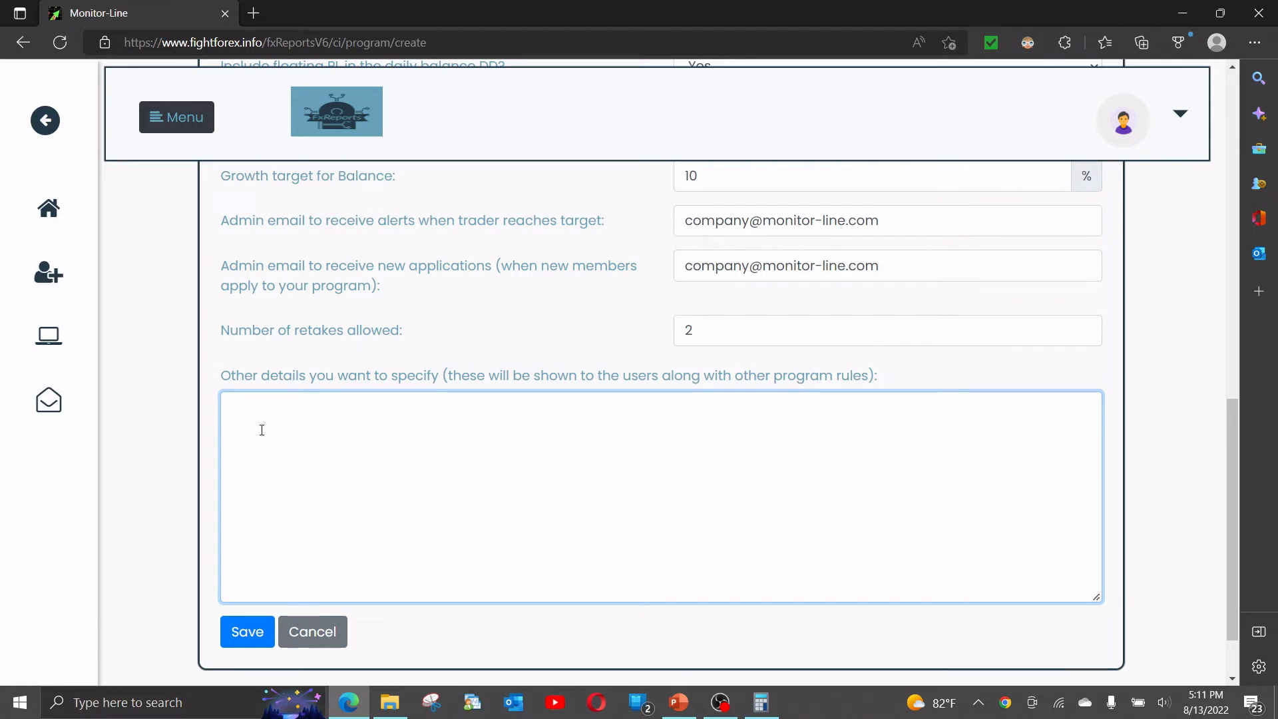
pyautogui.write('Good luck wi')
pyautogui.write('th your tra')
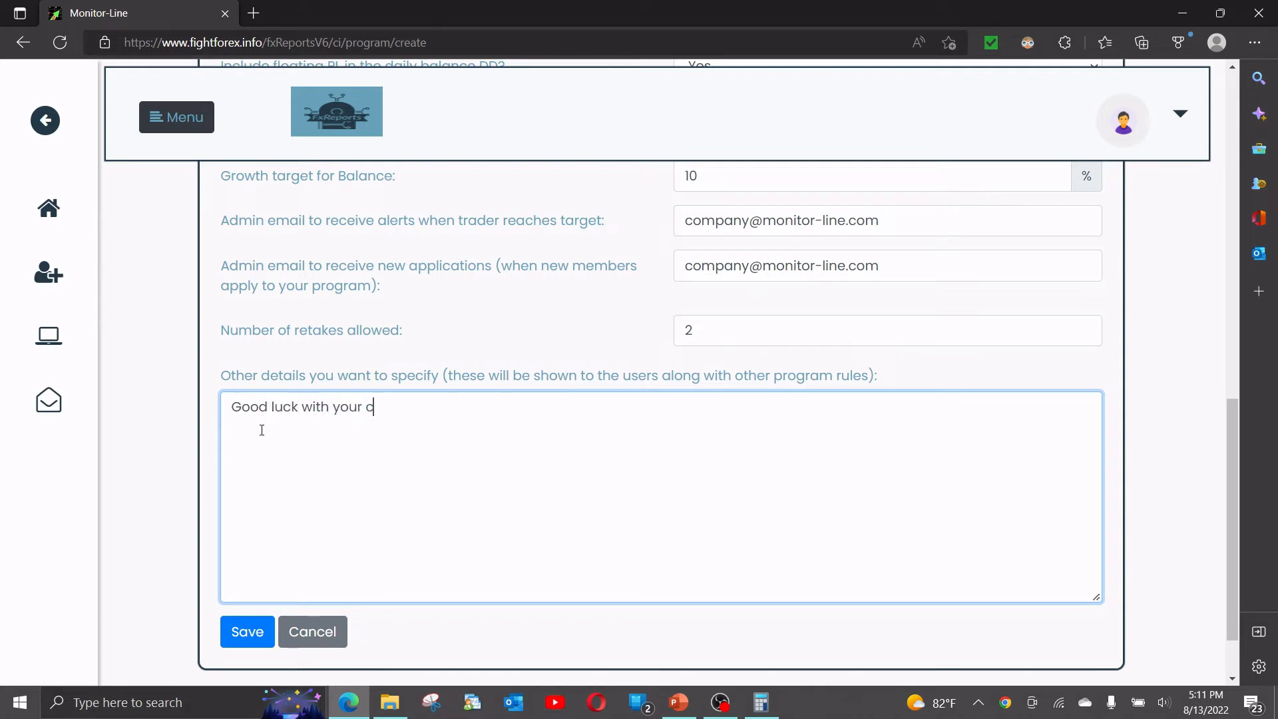
pyautogui.write('ding..')
# Save the new fxReports_inhouse_10K program.
pyautogui.scroll(10, 420, 492)
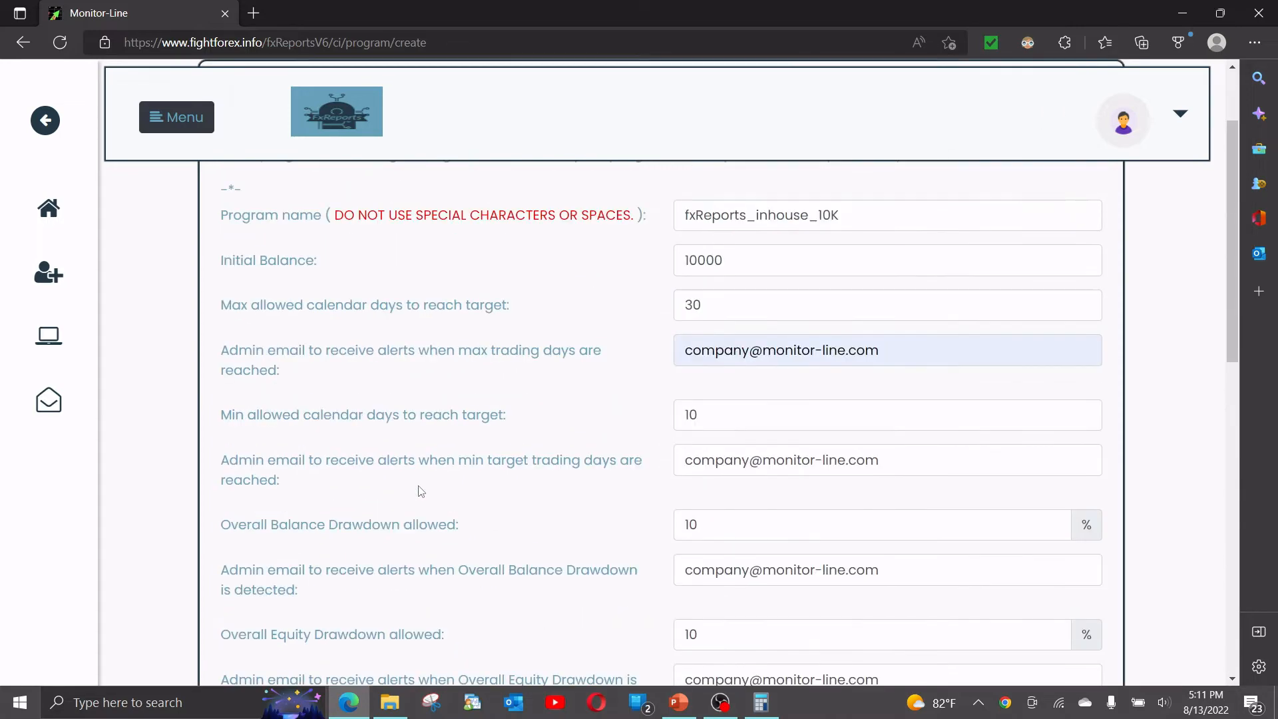
pyautogui.scroll(2, 420, 491)
pyautogui.scroll(-6, 449, 370)
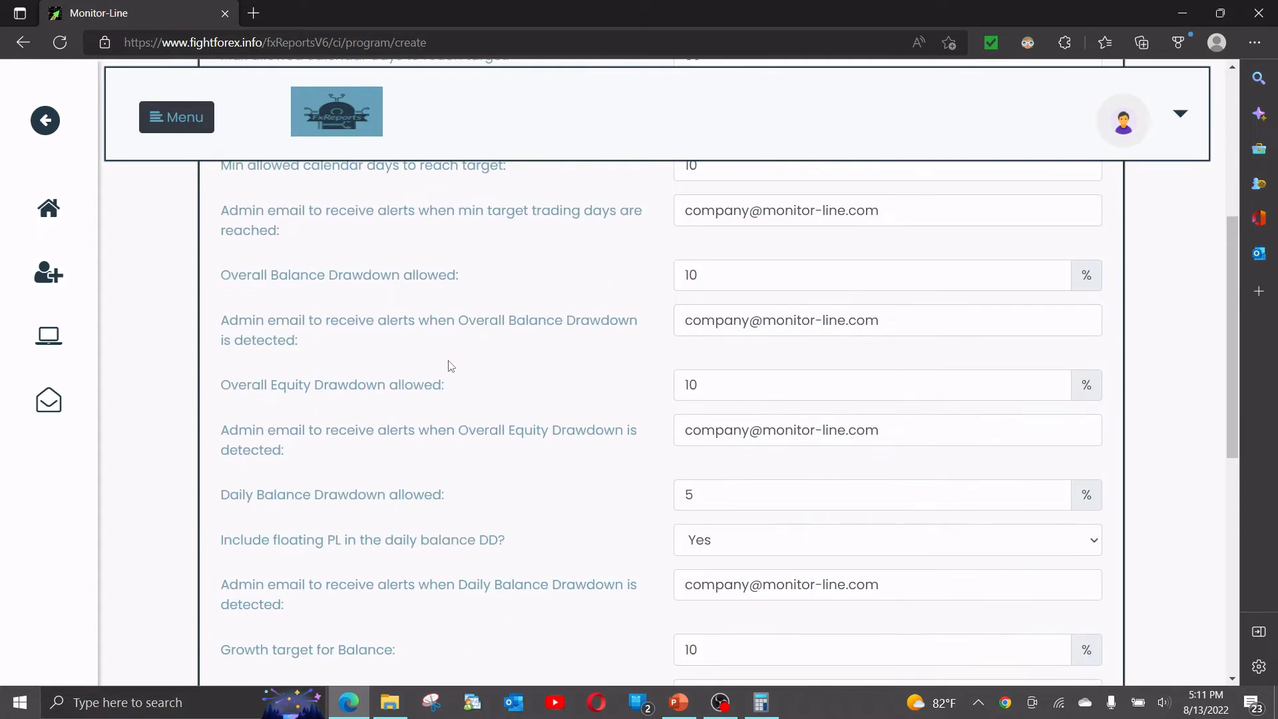
pyautogui.scroll(-5, 450, 366)
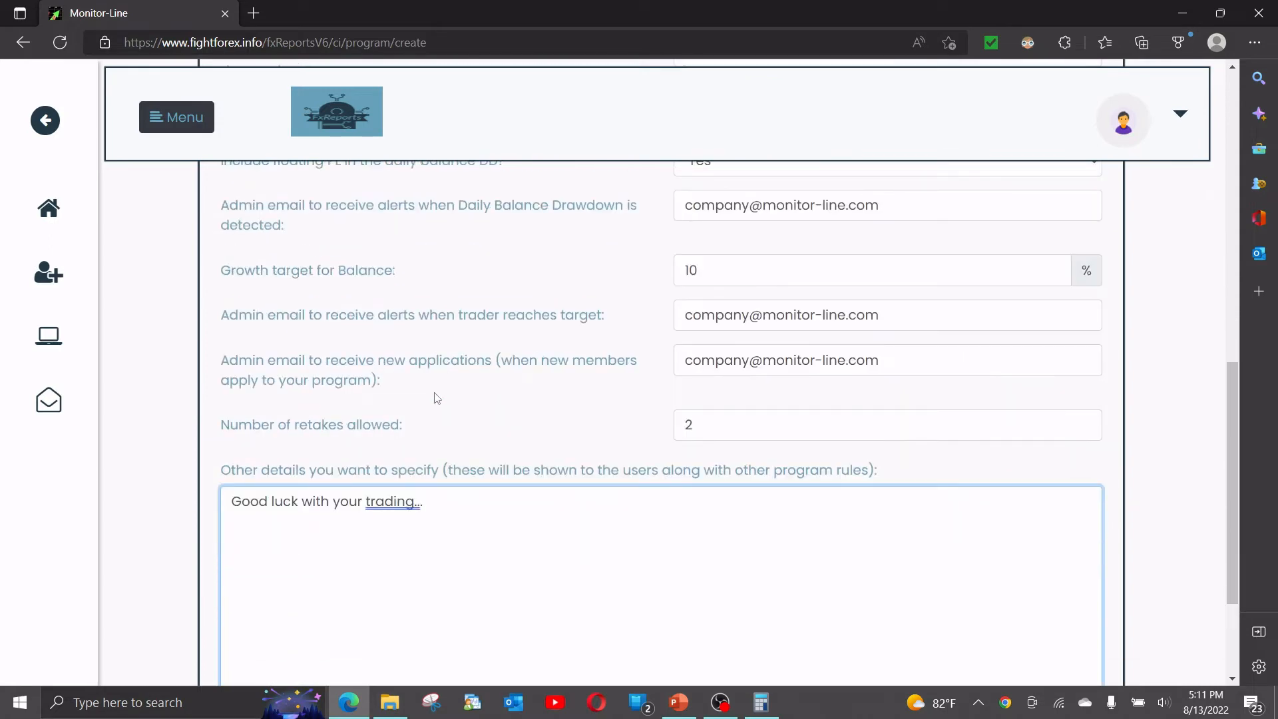
pyautogui.scroll(-1, 198, 406)
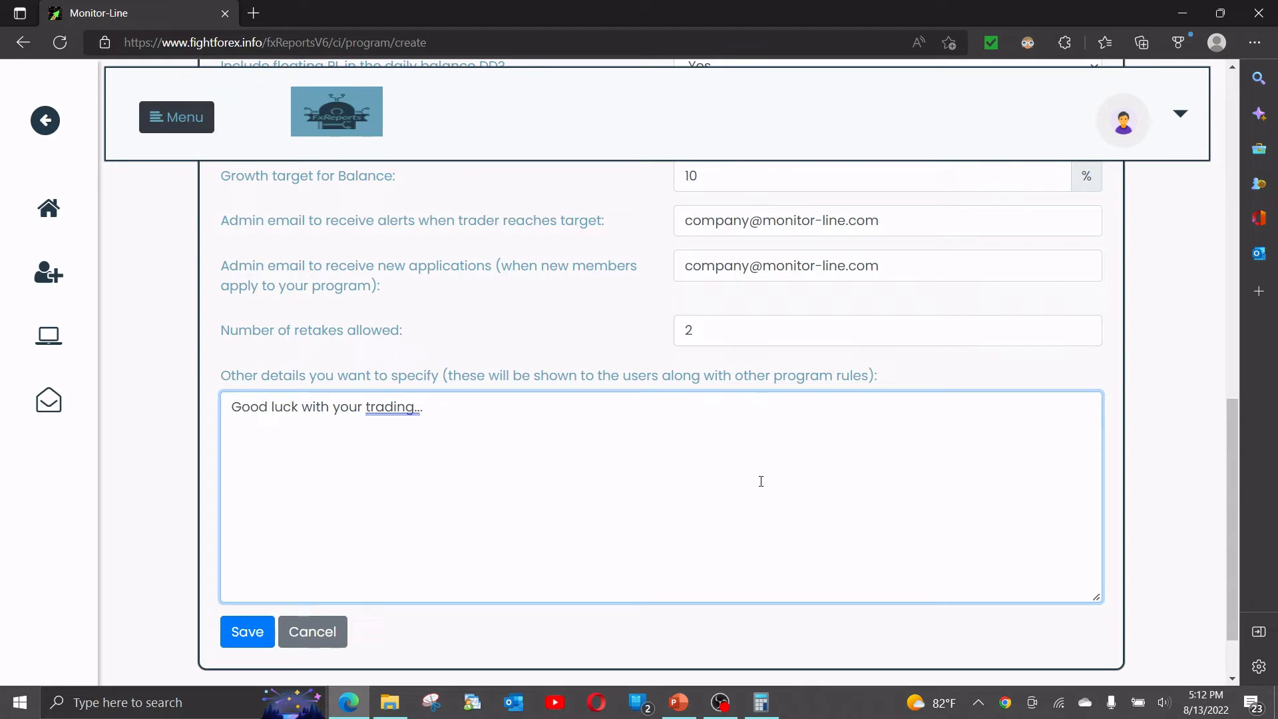
pyautogui.click(250, 629)
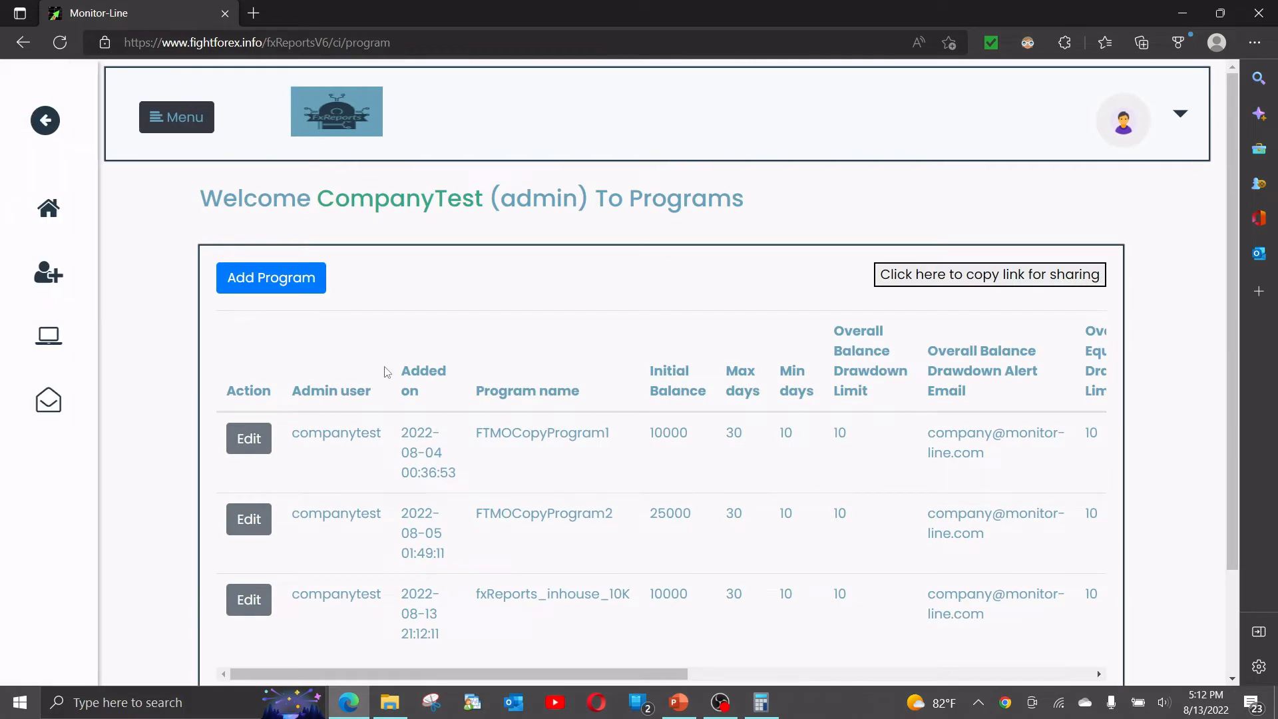
pyautogui.scroll(-1, 390, 372)
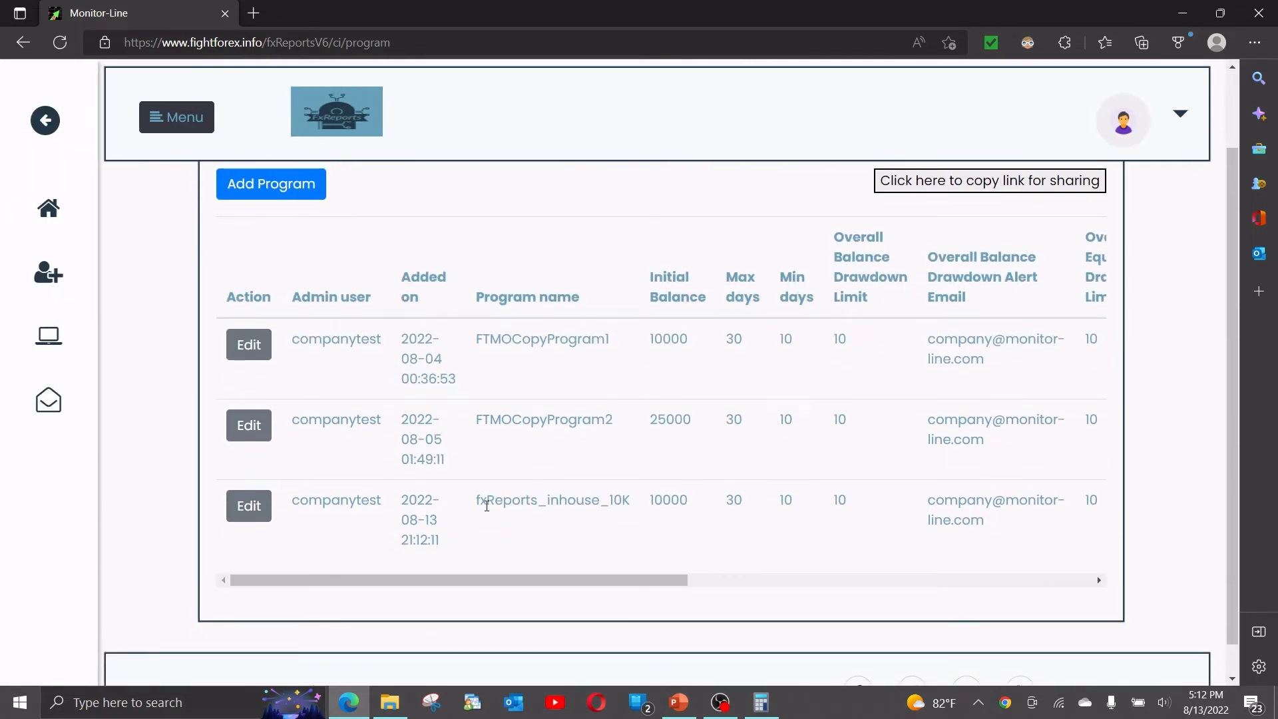
pyautogui.moveTo(481, 502); pyautogui.dragTo(625, 528)
pyautogui.moveTo(608, 580); pyautogui.dragTo(342, 590)
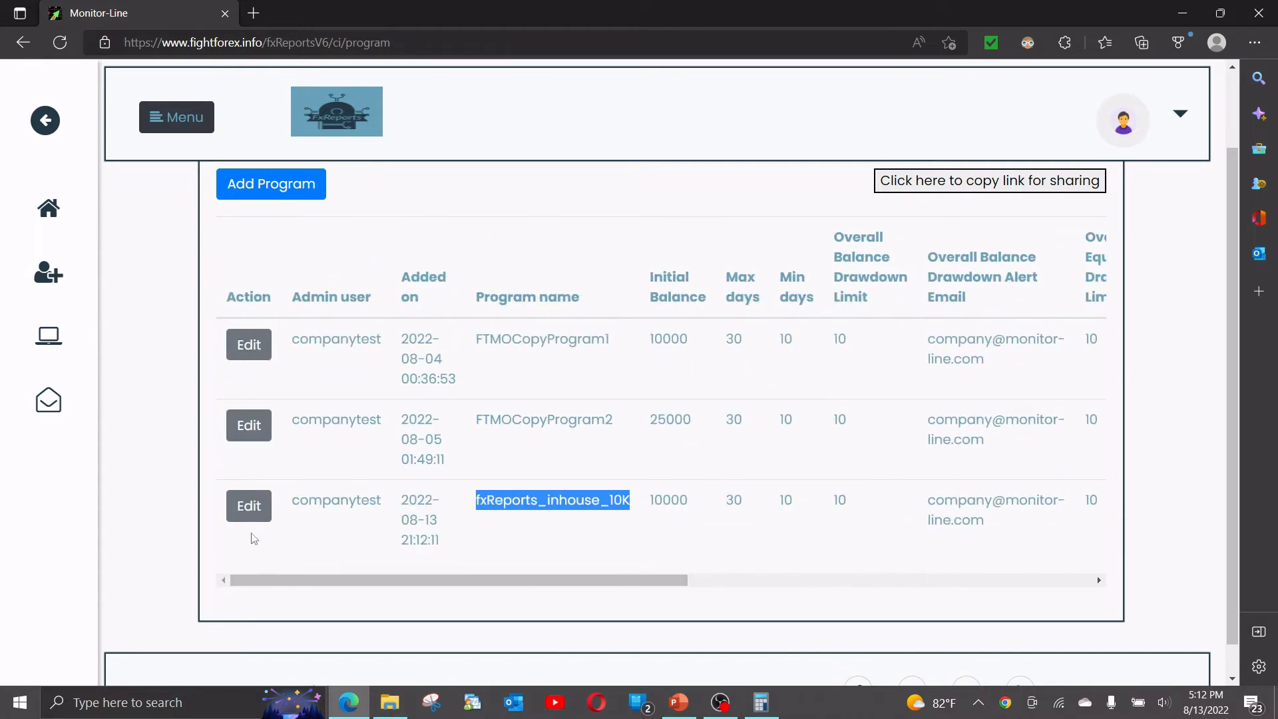
pyautogui.click(248, 511)
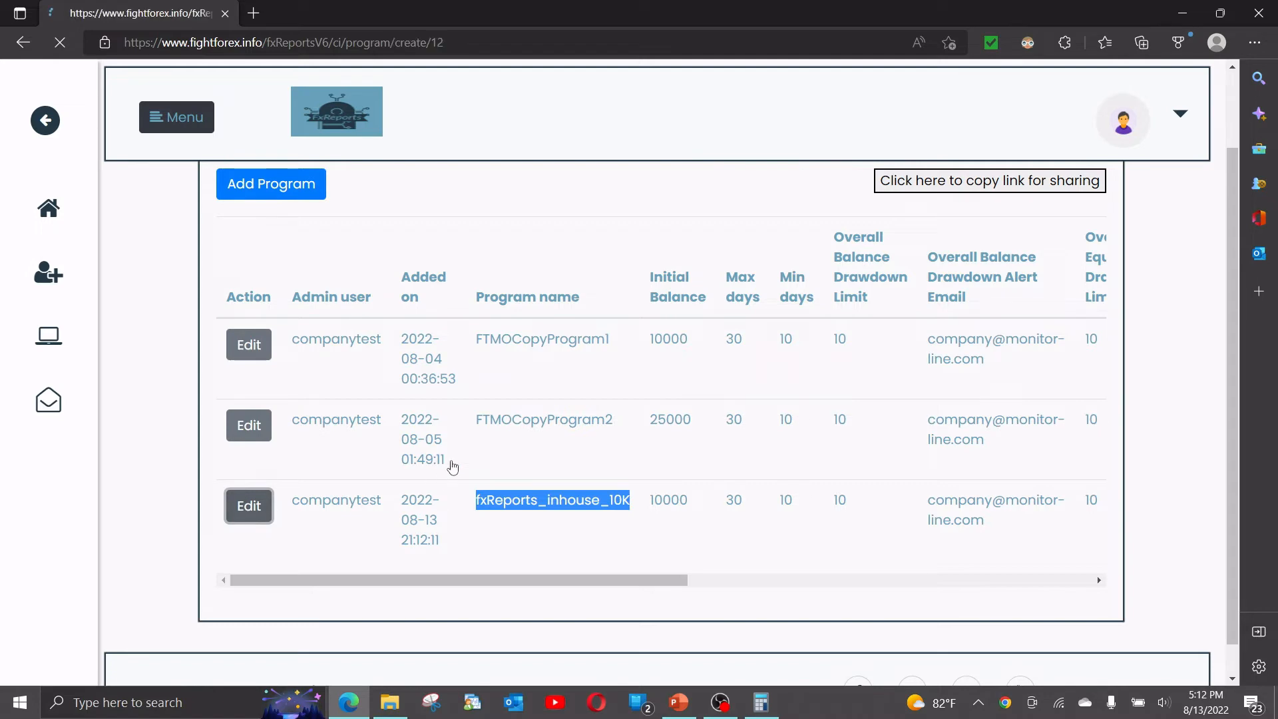
pyautogui.scroll(-10, 452, 385)
pyautogui.scroll(10, 448, 379)
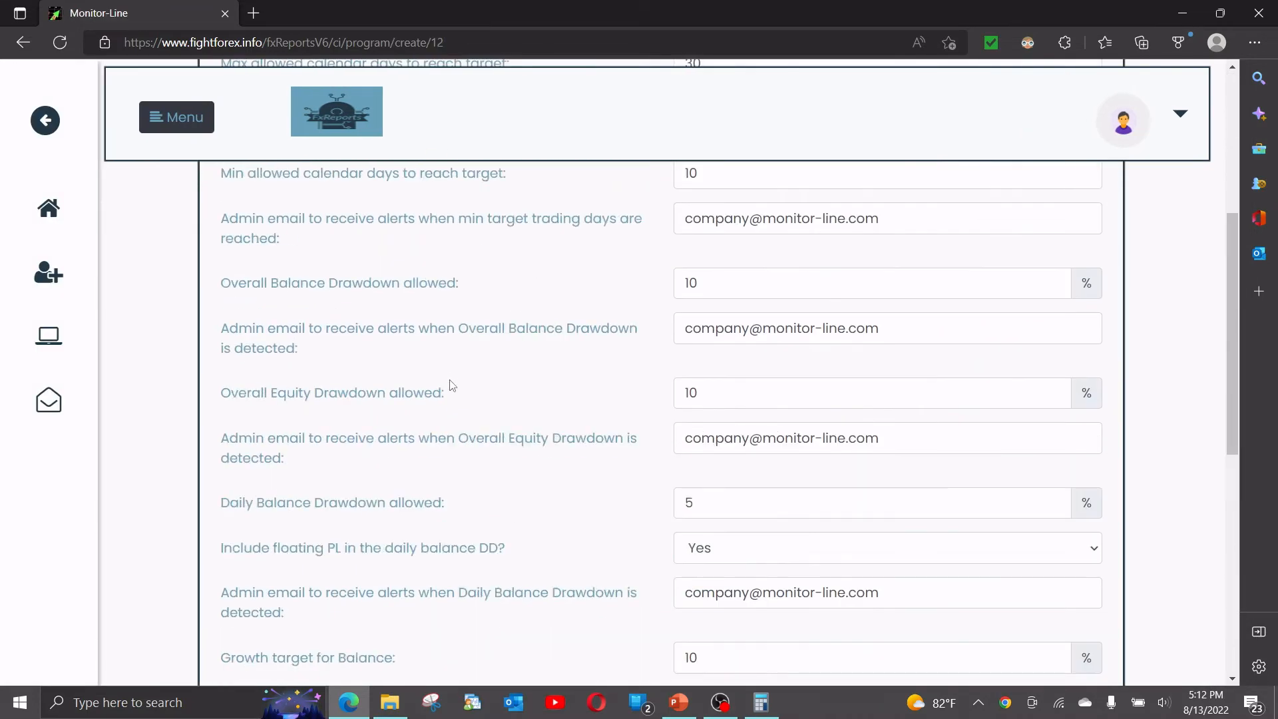
pyautogui.click(49, 337)
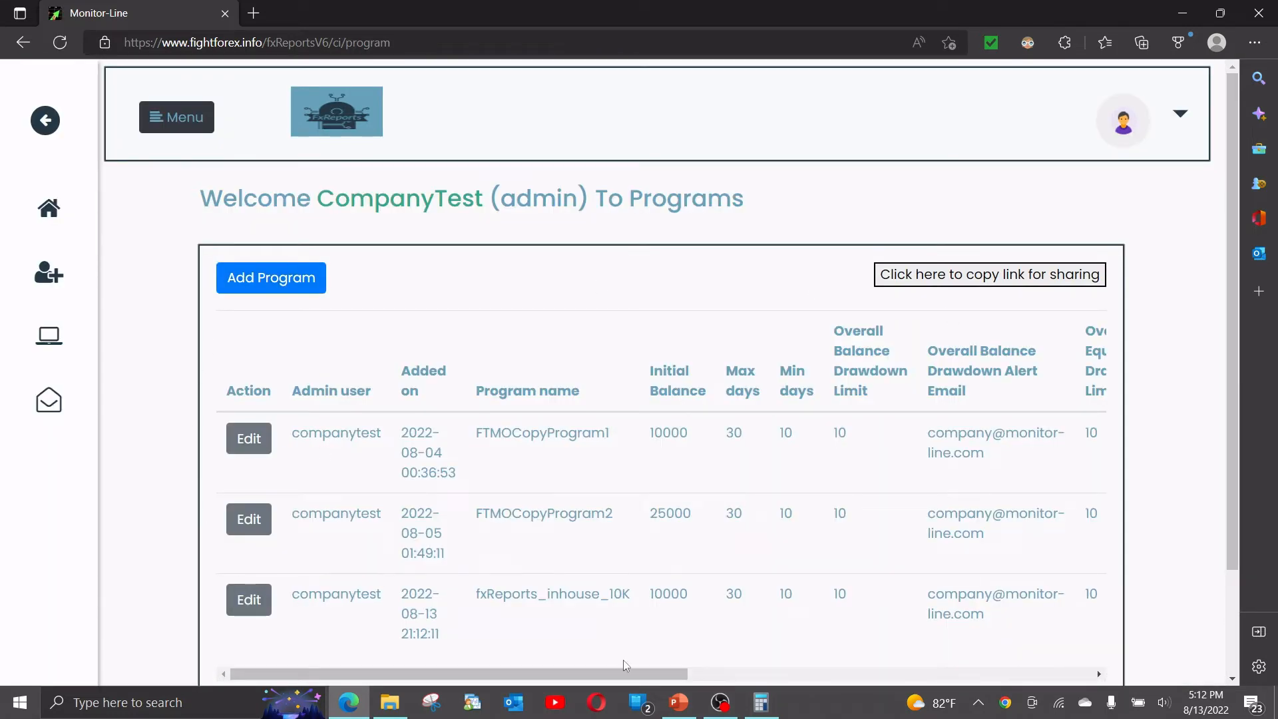
pyautogui.click(678, 701)
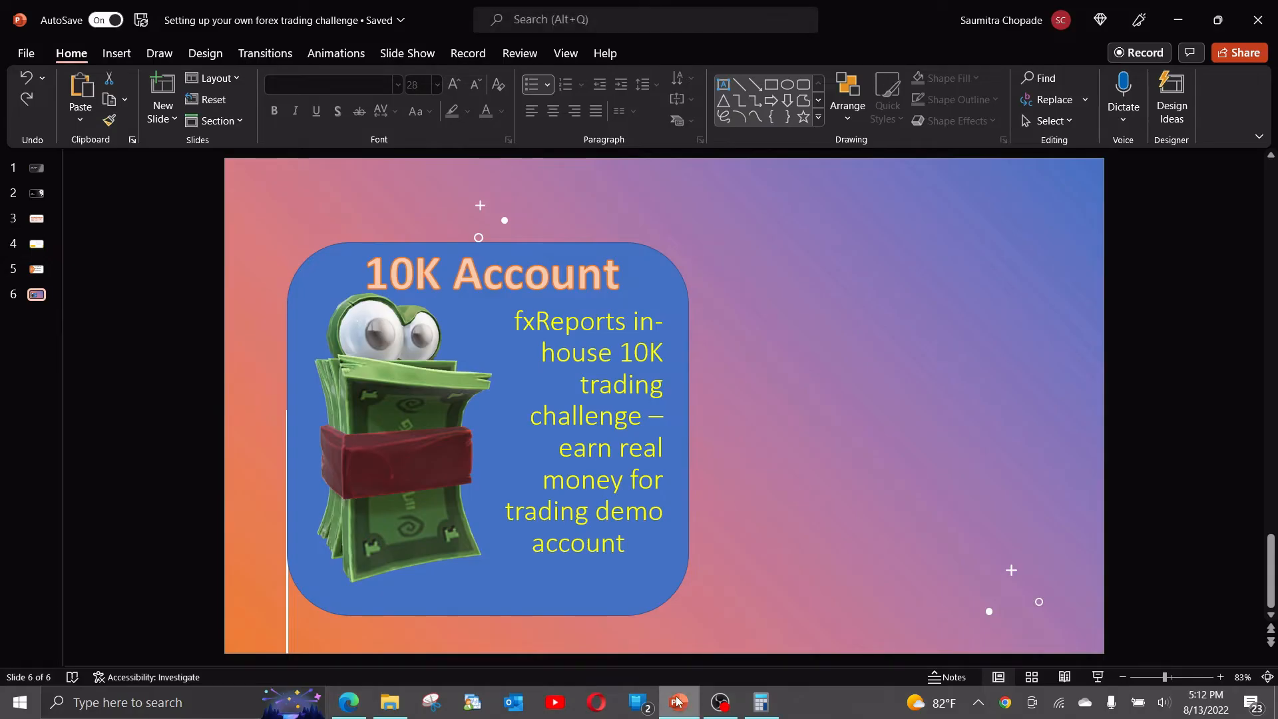
pyautogui.click(37, 269)
pyautogui.click(615, 233)
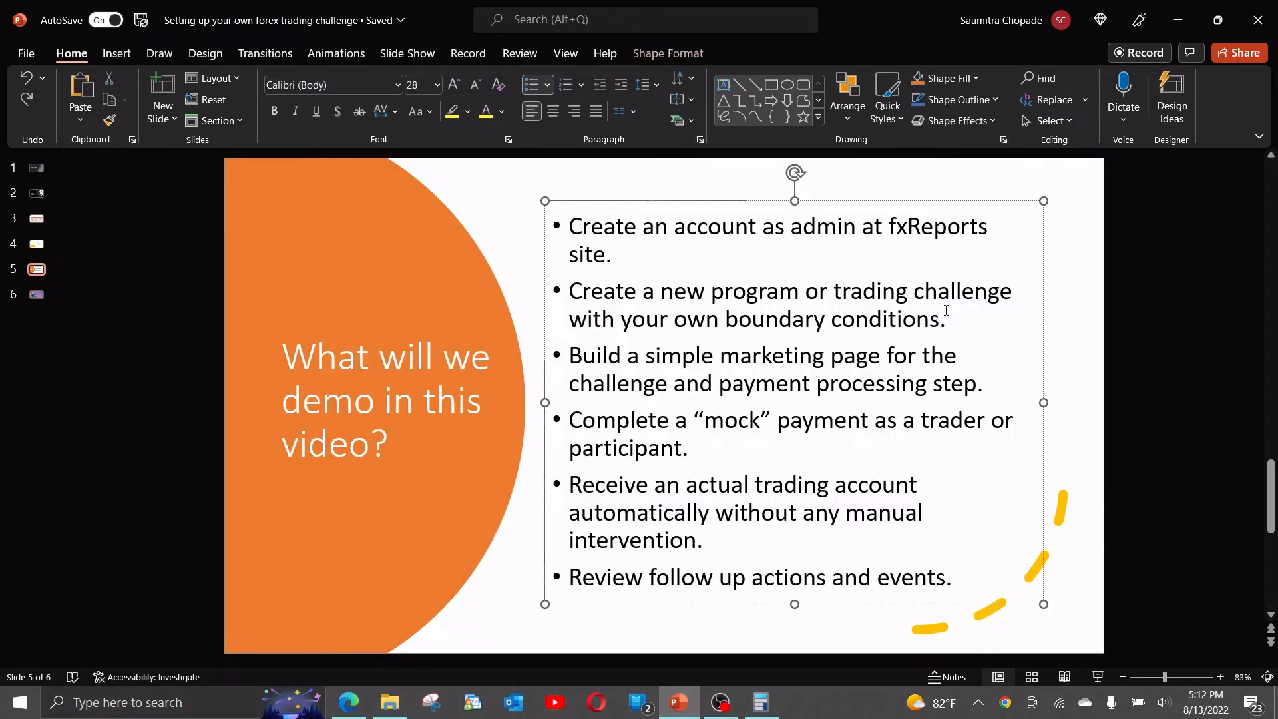
pyautogui.moveTo(951, 320); pyautogui.dragTo(711, 291)
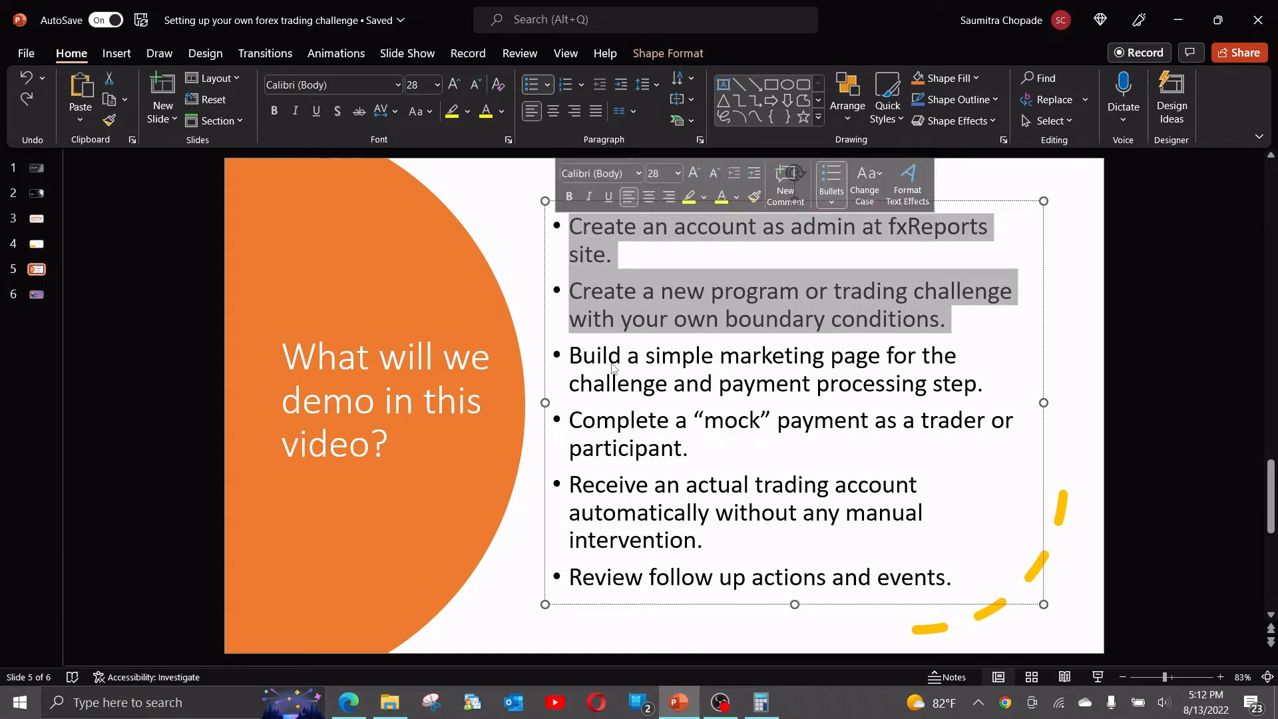
pyautogui.click(345, 707)
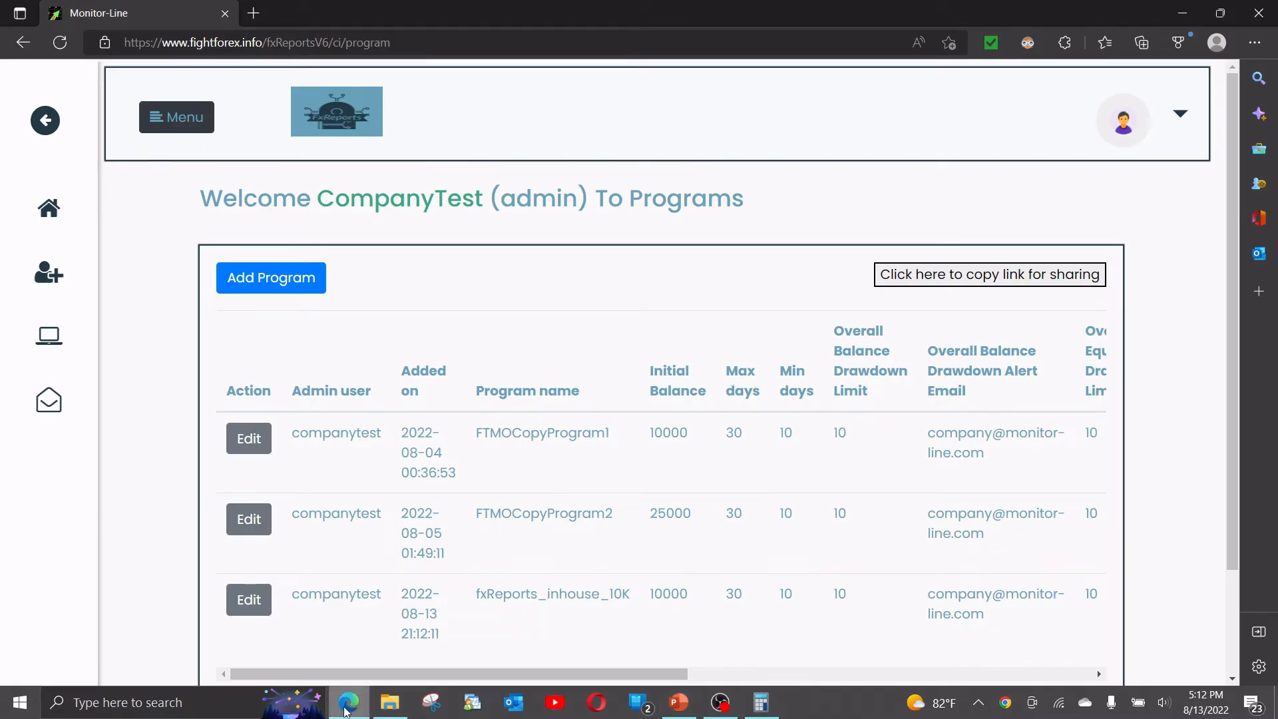
# In a new Edge tab, go to fightforex.info and open the 'fxReports Challenge # 1 – 10K Demo' post.
pyautogui.hotkey('ctrl', 'n')
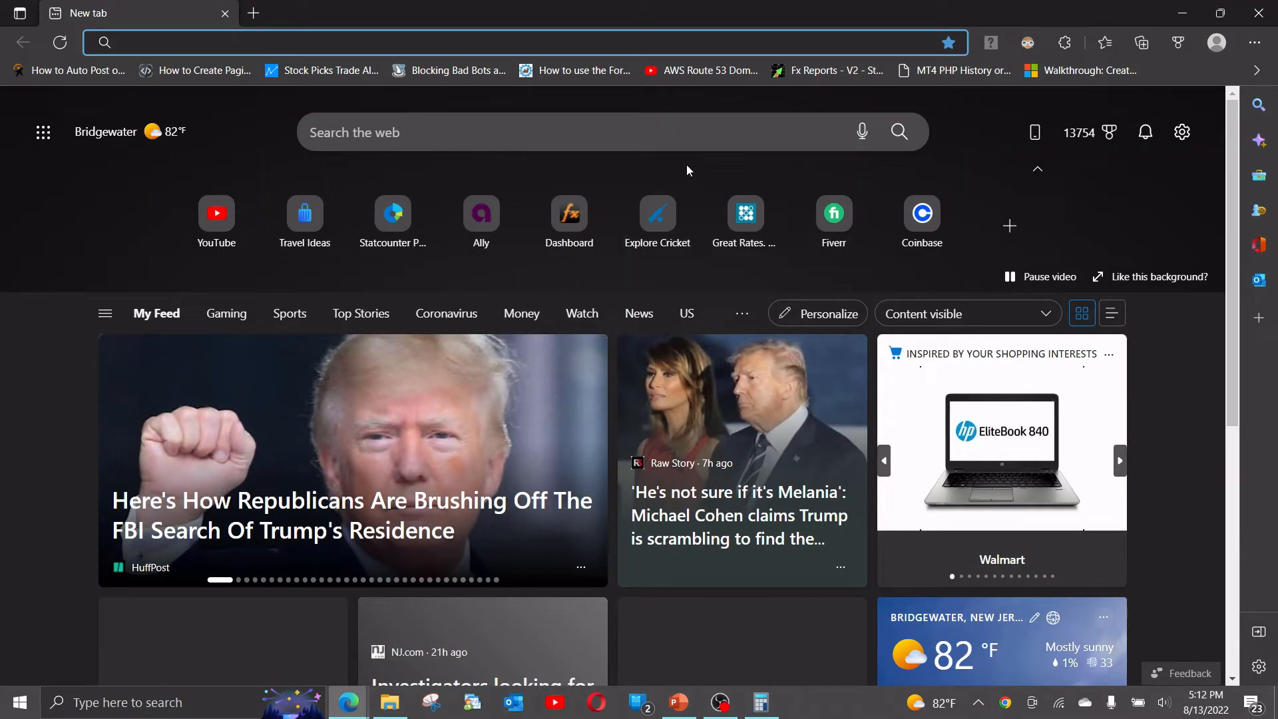
pyautogui.write('fightforex.info/fxReportsV6/ci/')
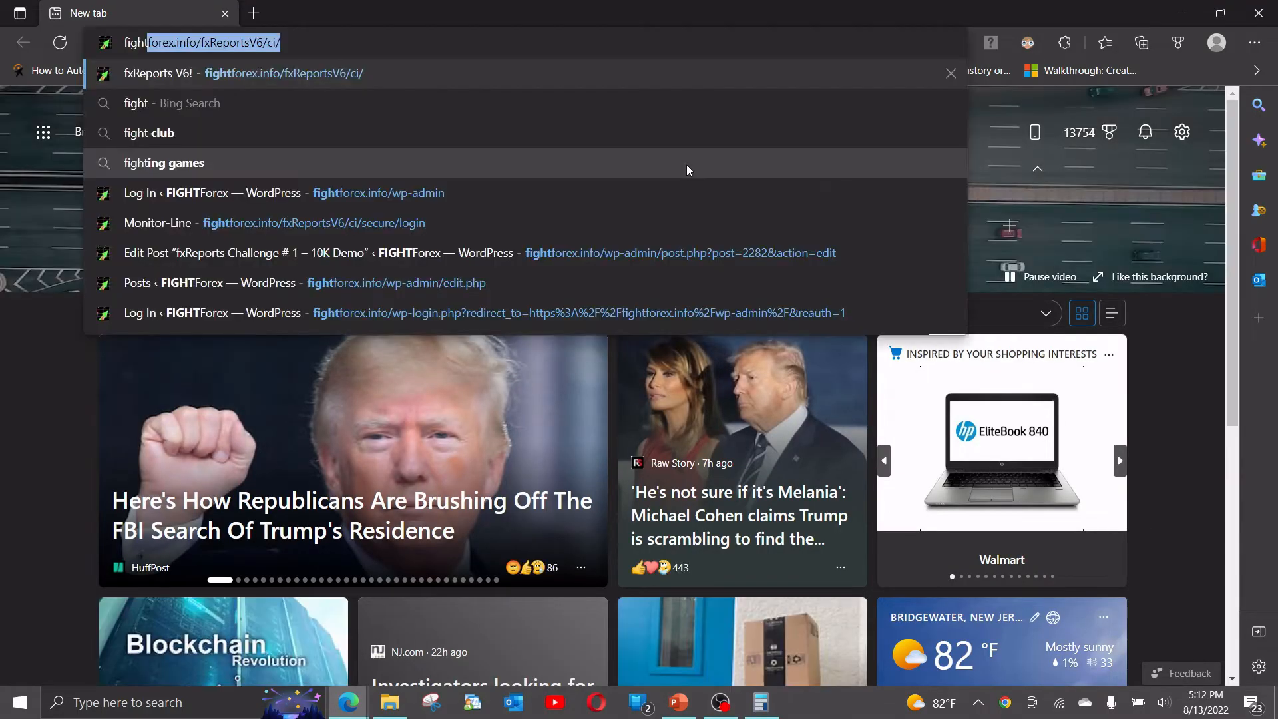
pyautogui.press('Down')
pyautogui.press('Down')
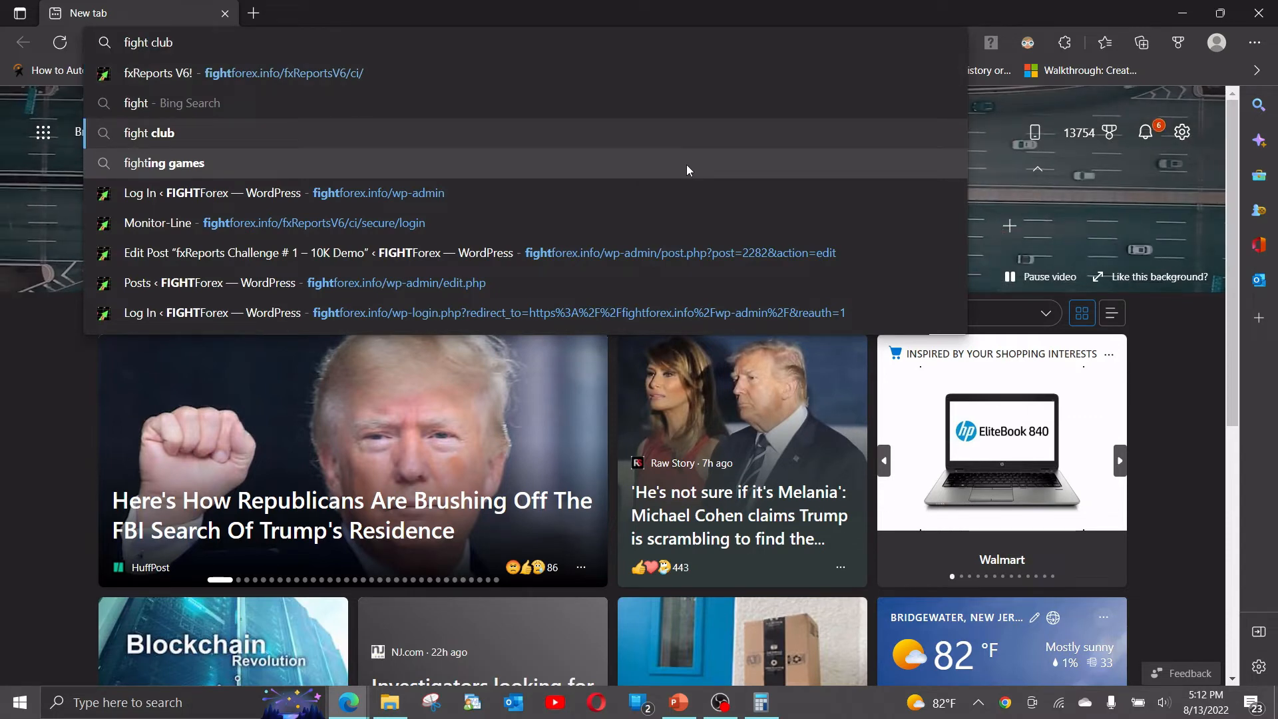
pyautogui.press('Down')
pyautogui.press('Down')
pyautogui.press('BackSpace')
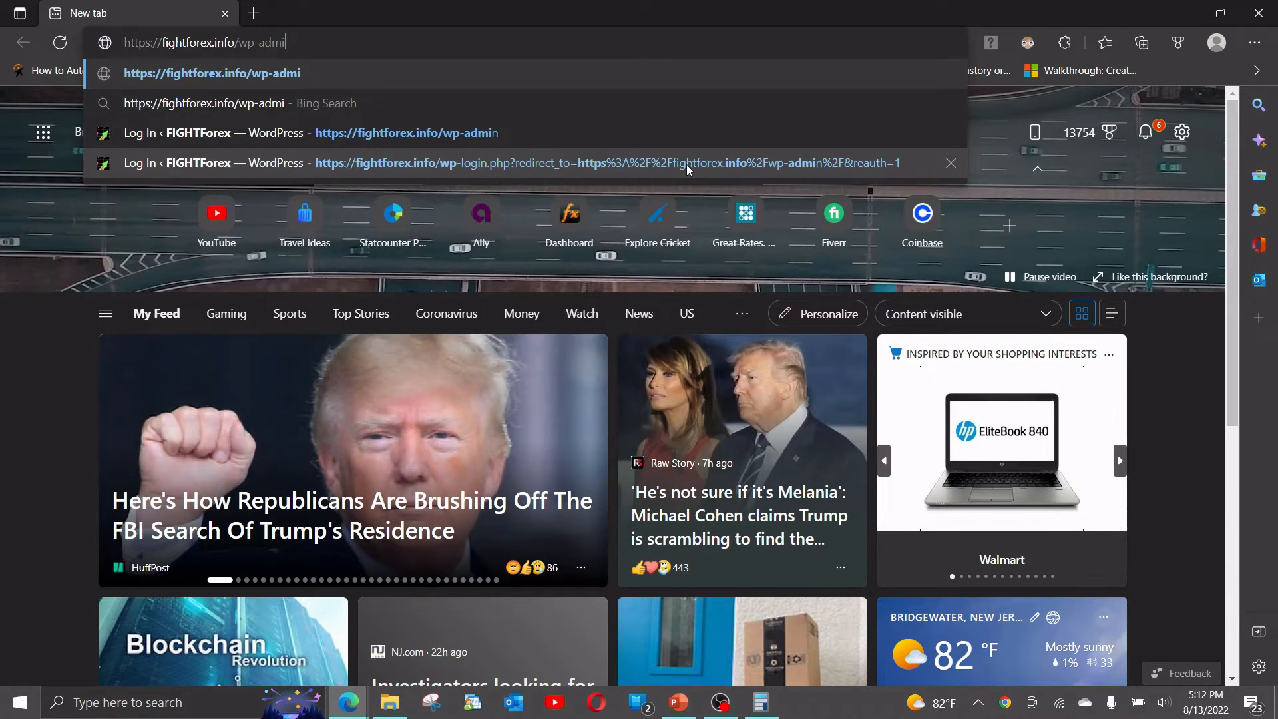
pyautogui.press('Return')
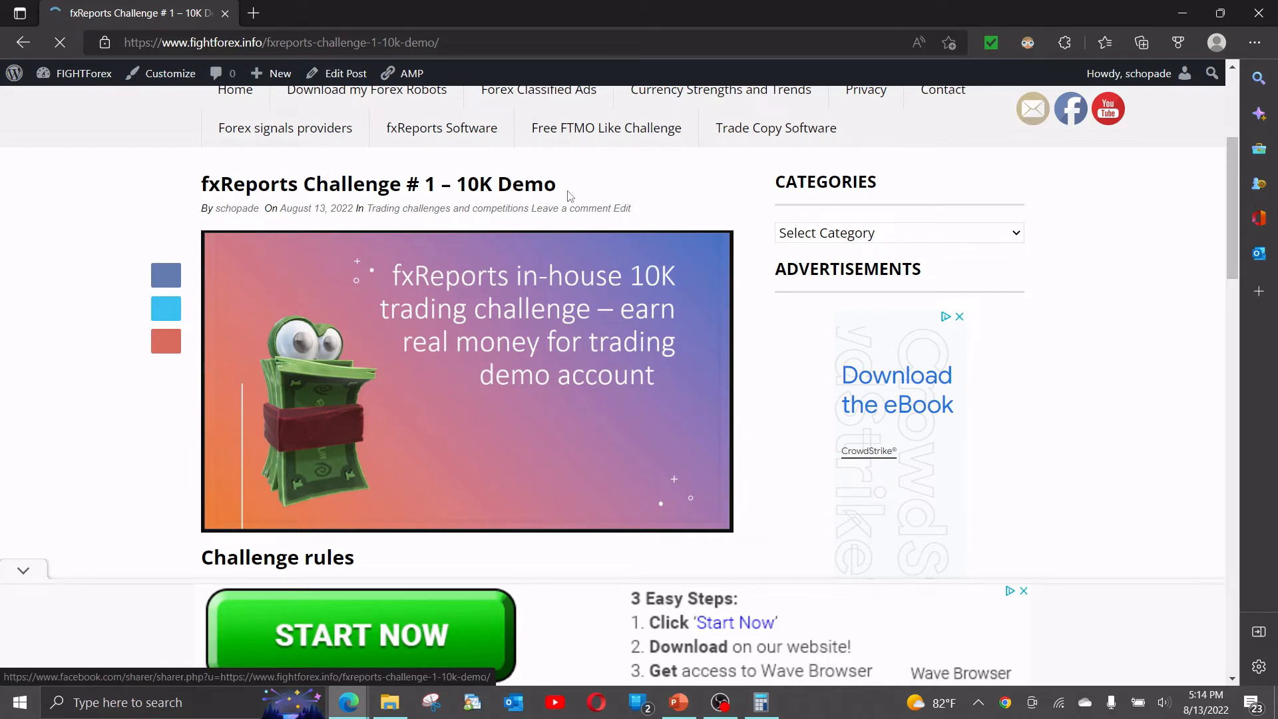
# Scroll through the post, highlighting the challenge rules and the 2% profit reward paragraphs.
pyautogui.scroll(-1, 522, 299)
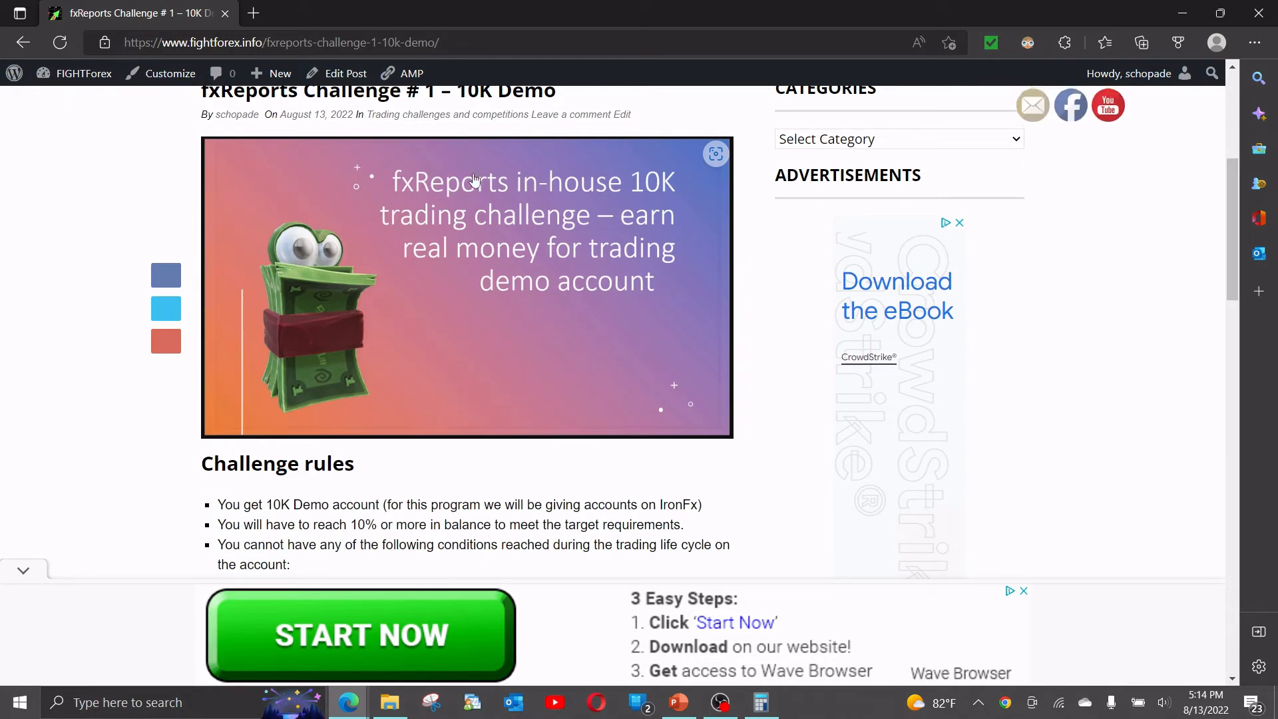
pyautogui.scroll(-1, 543, 370)
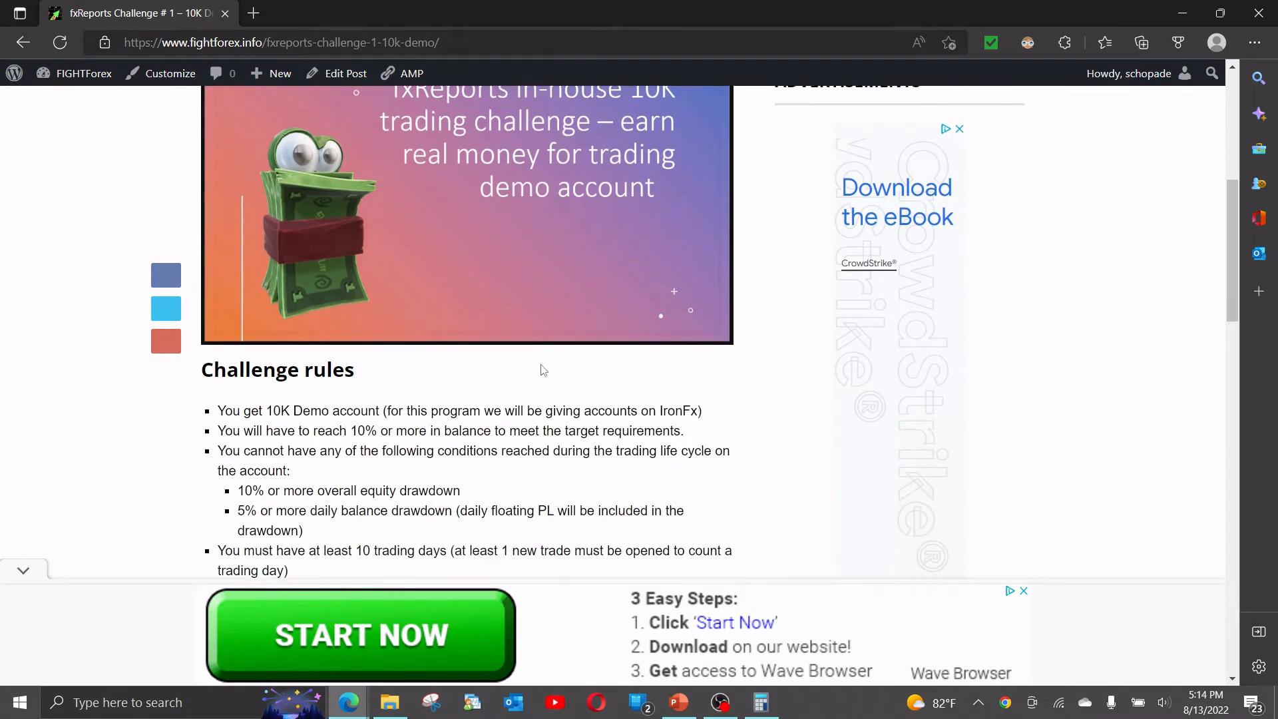
pyautogui.scroll(1, 359, 369)
pyautogui.scroll(1, 359, 369)
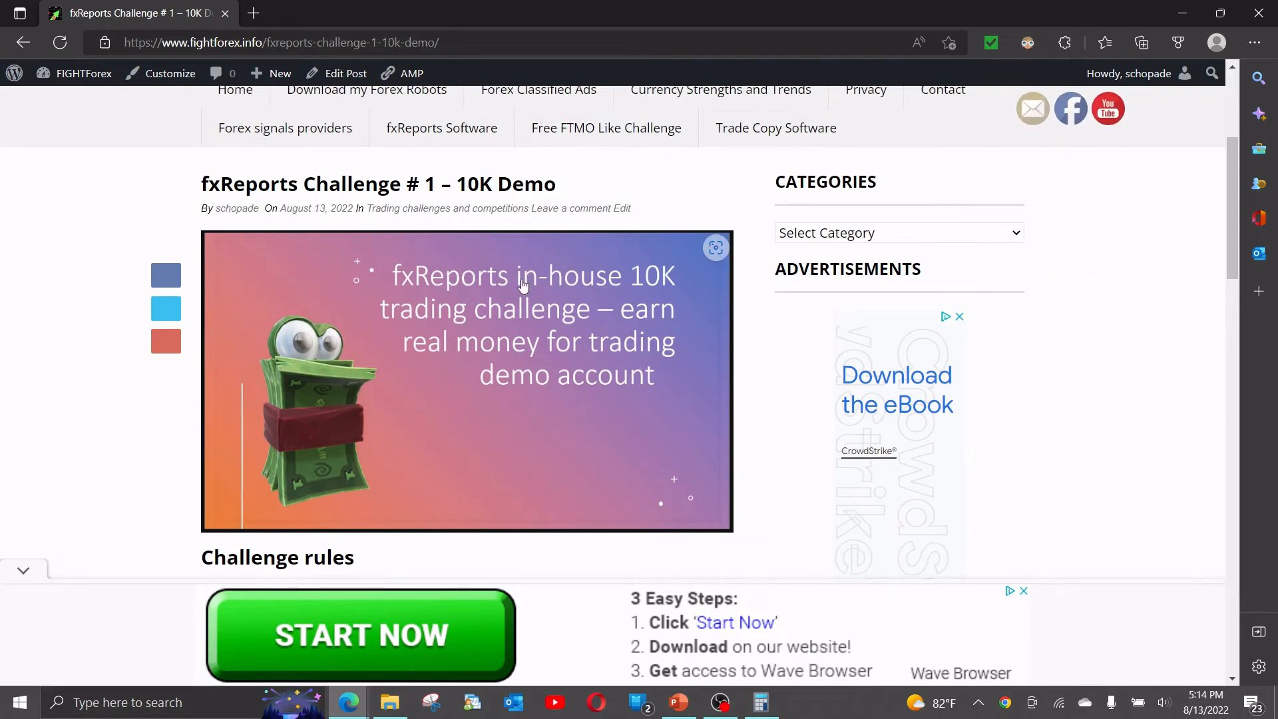
pyautogui.scroll(-3, 523, 280)
pyautogui.scroll(-3, 524, 299)
pyautogui.moveTo(226, 90); pyautogui.dragTo(603, 328)
pyautogui.scroll(-3, 449, 403)
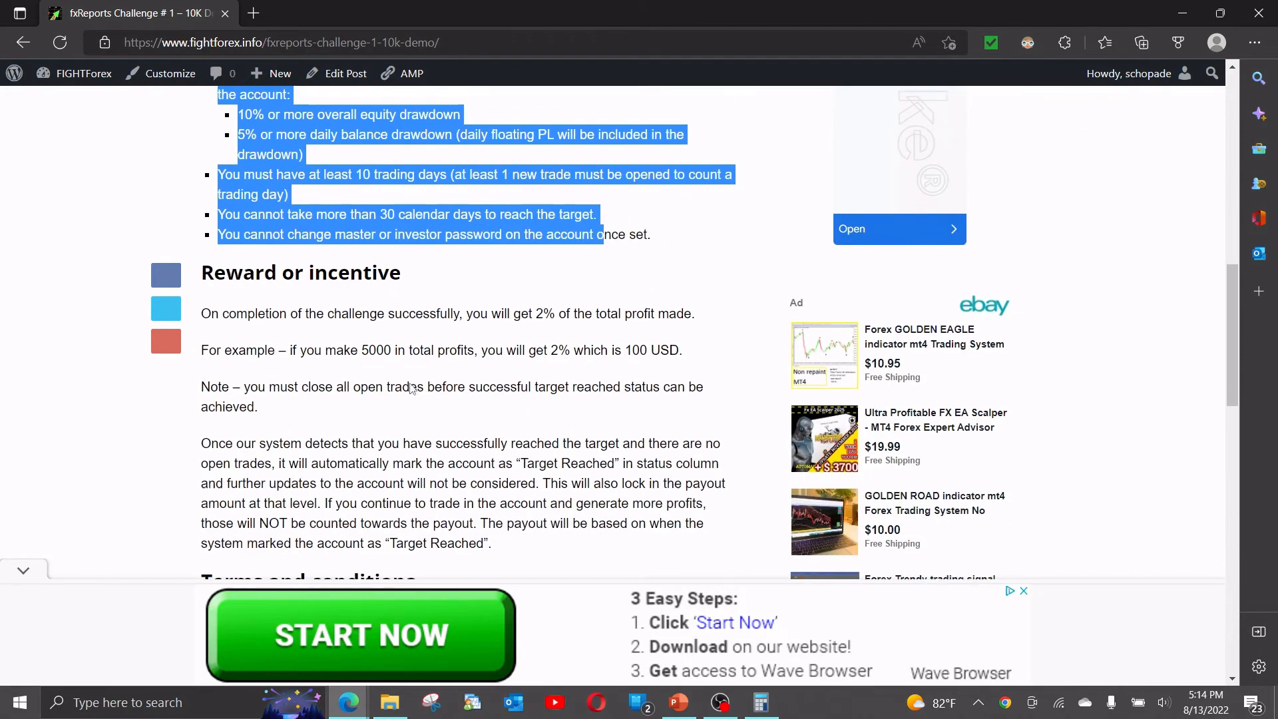
pyautogui.moveTo(211, 219); pyautogui.dragTo(533, 456)
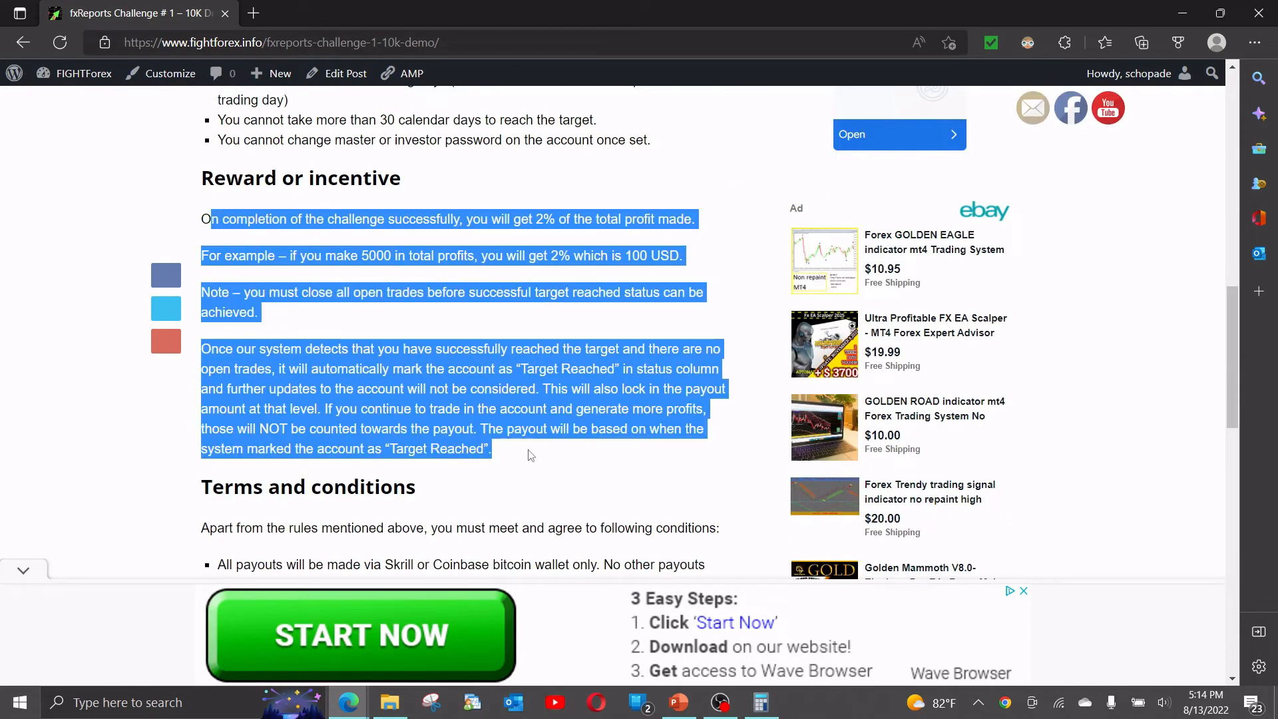
# Highlight the terms and conditions, reading down to the Square 'Pay now' registration-fee link.
pyautogui.scroll(-3, 370, 344)
pyautogui.scroll(-1, 370, 344)
pyautogui.moveTo(224, 204); pyautogui.dragTo(530, 462)
pyautogui.scroll(-5, 524, 442)
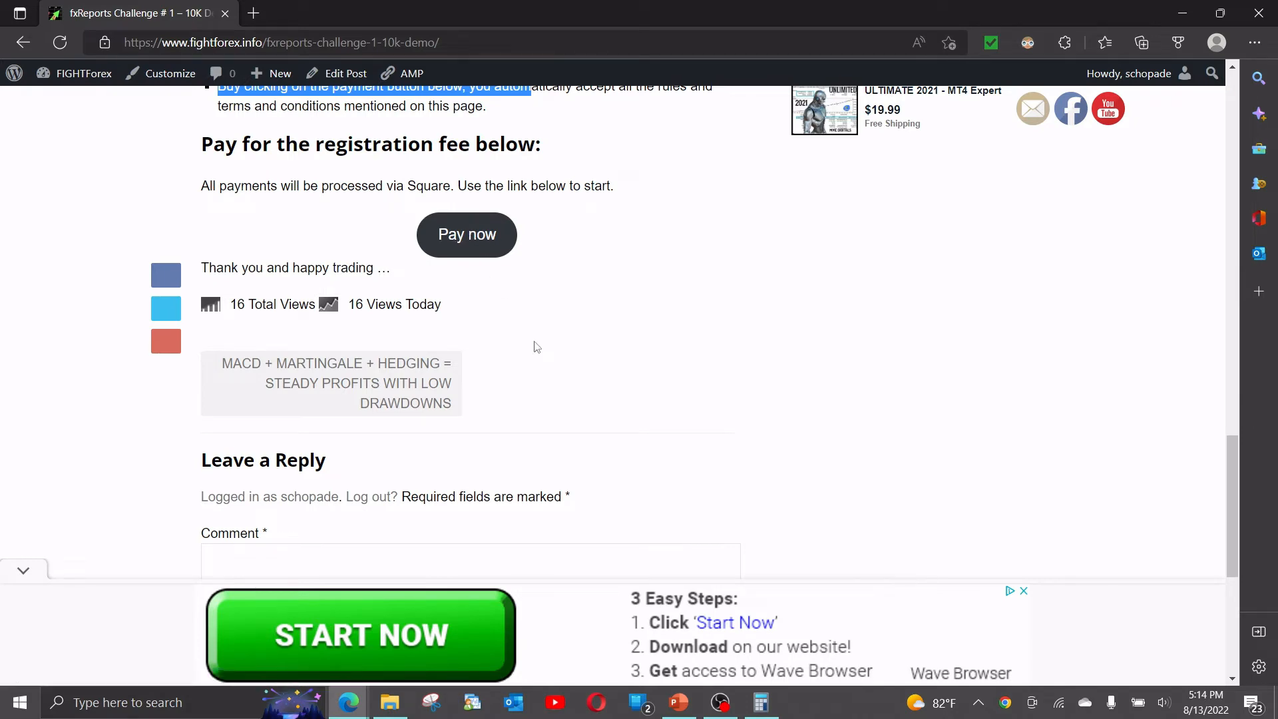
pyautogui.hotkey('alt', 'Tab')
pyautogui.hotkey('alt', 'Tab')
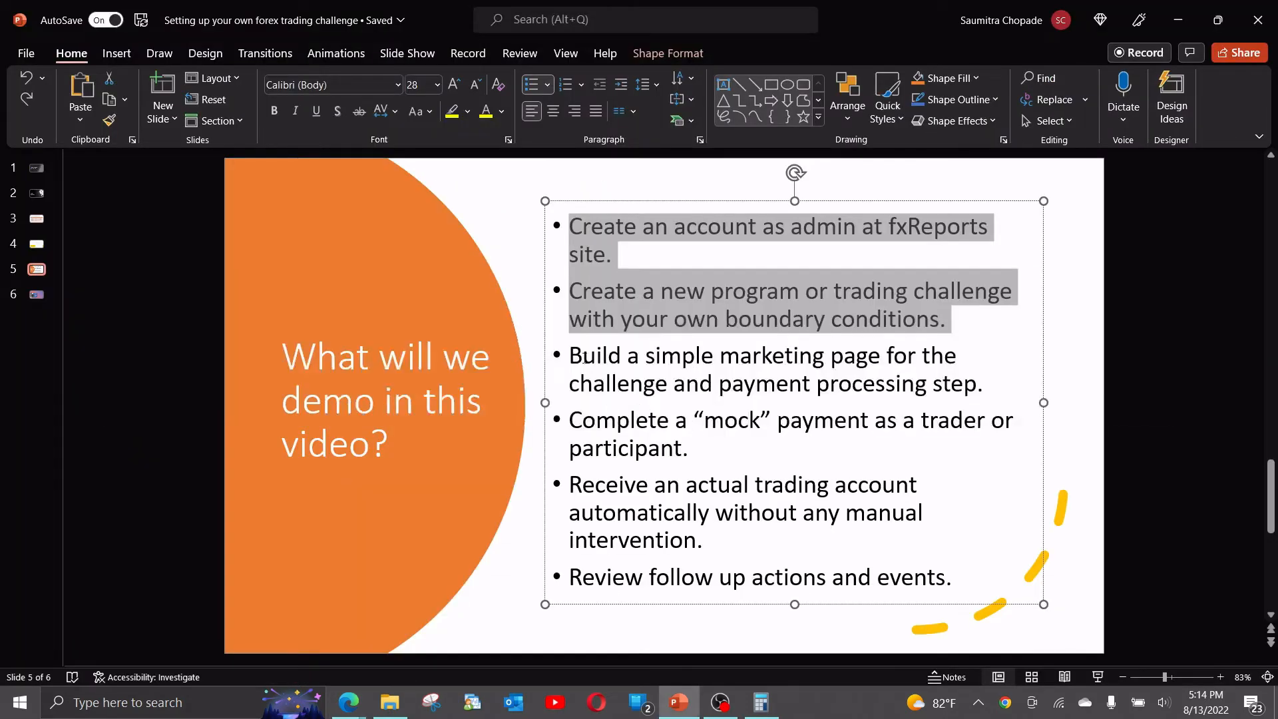
pyautogui.moveTo(582, 356); pyautogui.dragTo(956, 390)
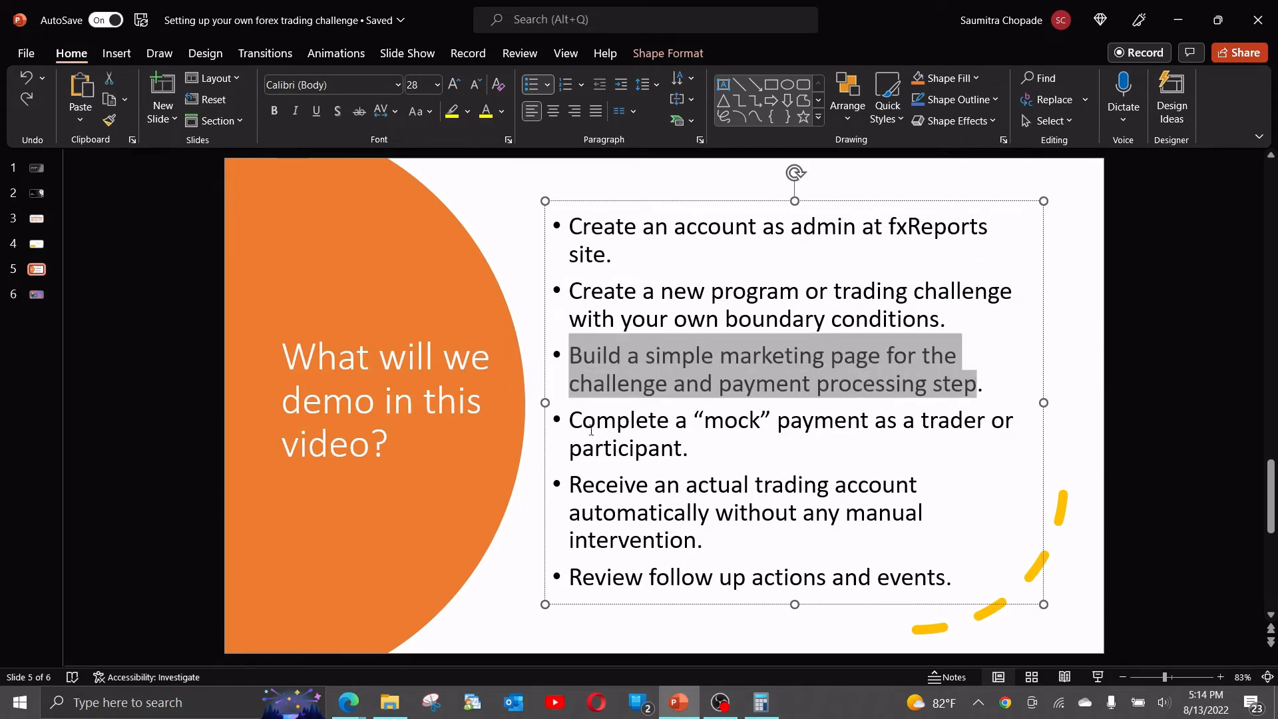
pyautogui.moveTo(588, 422); pyautogui.dragTo(681, 450)
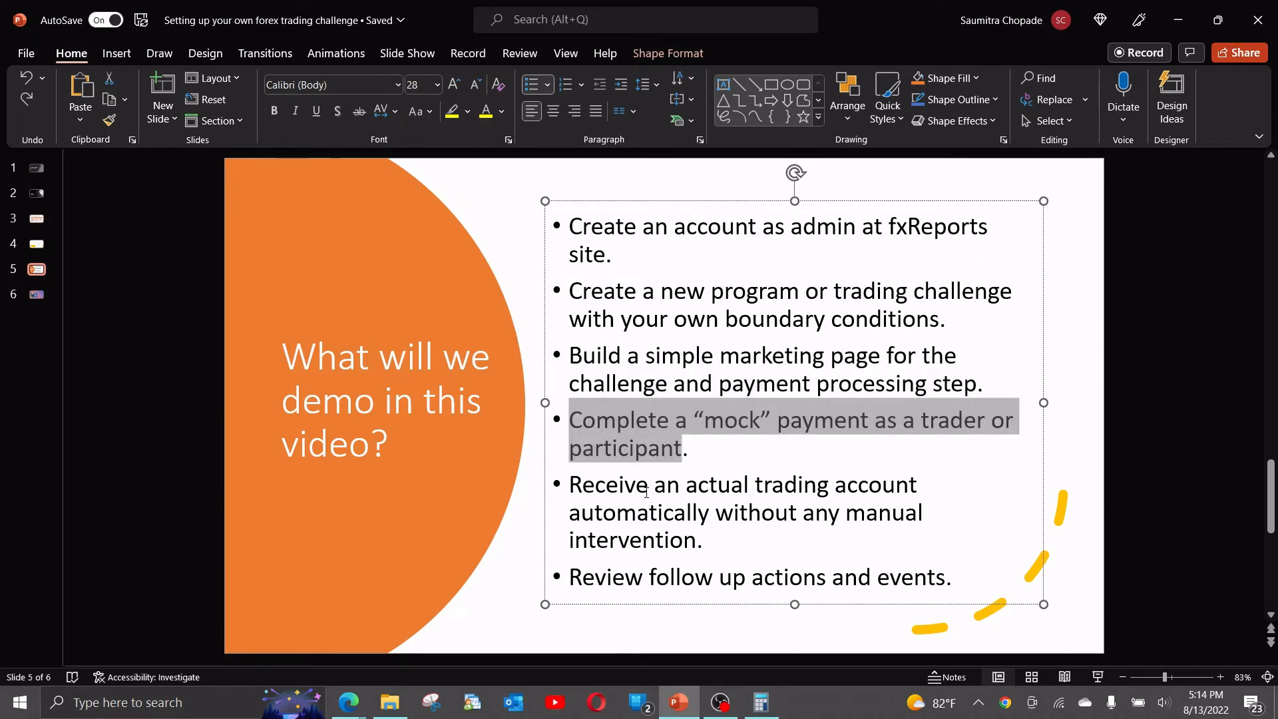
pyautogui.hotkey('alt', 'Tab')
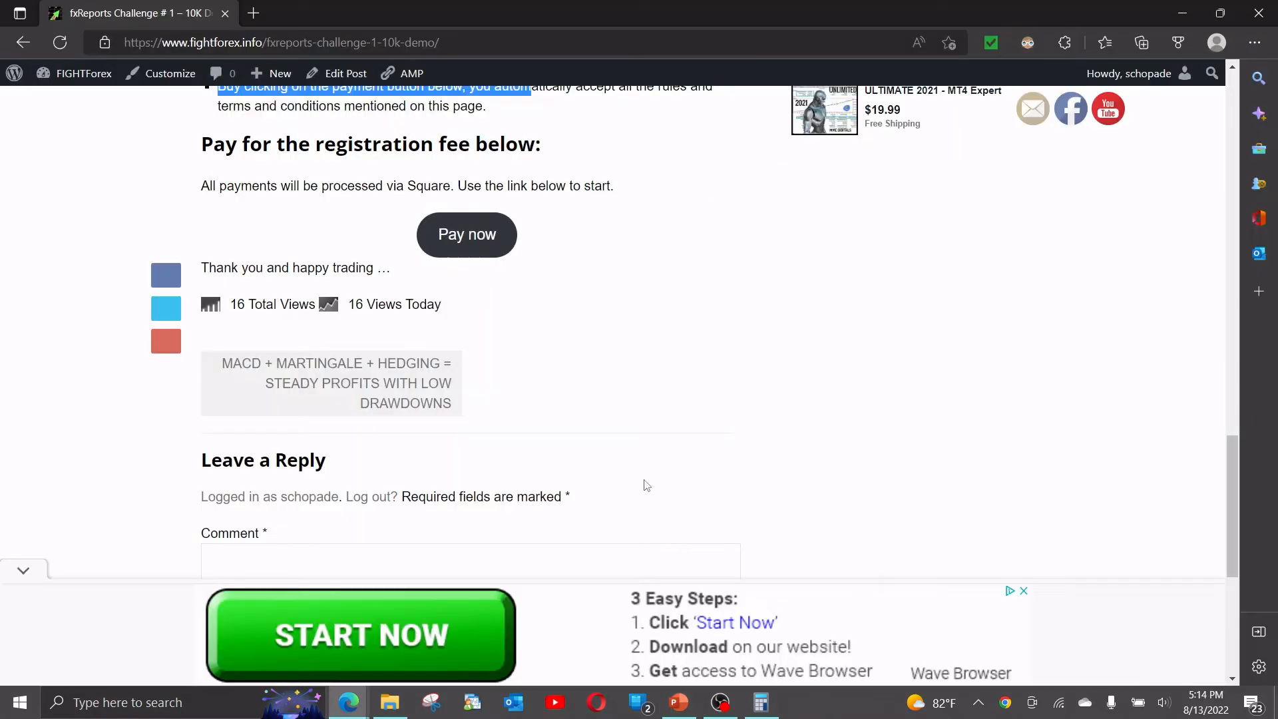
# Follow the Square 'Pay now' link to the $10.00 10K challenge registration-fee product page.
pyautogui.scroll(1, 620, 306)
pyautogui.click(620, 306)
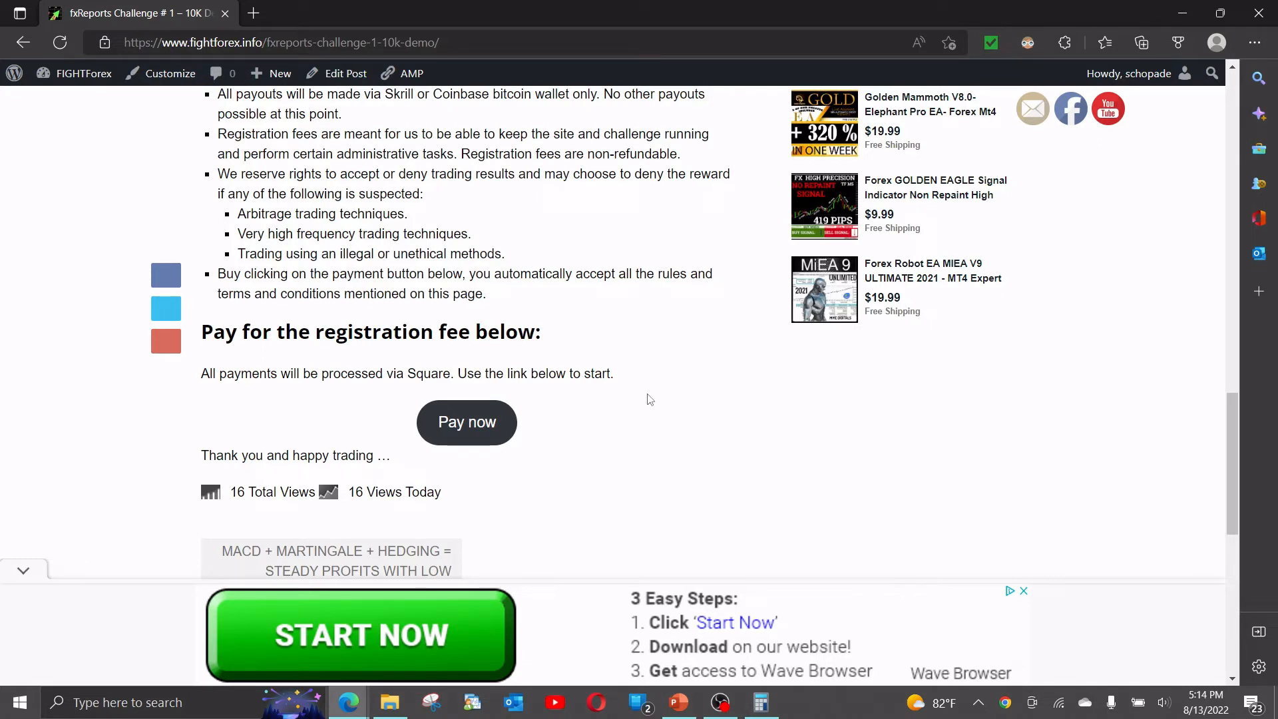
pyautogui.moveTo(407, 373); pyautogui.dragTo(450, 374)
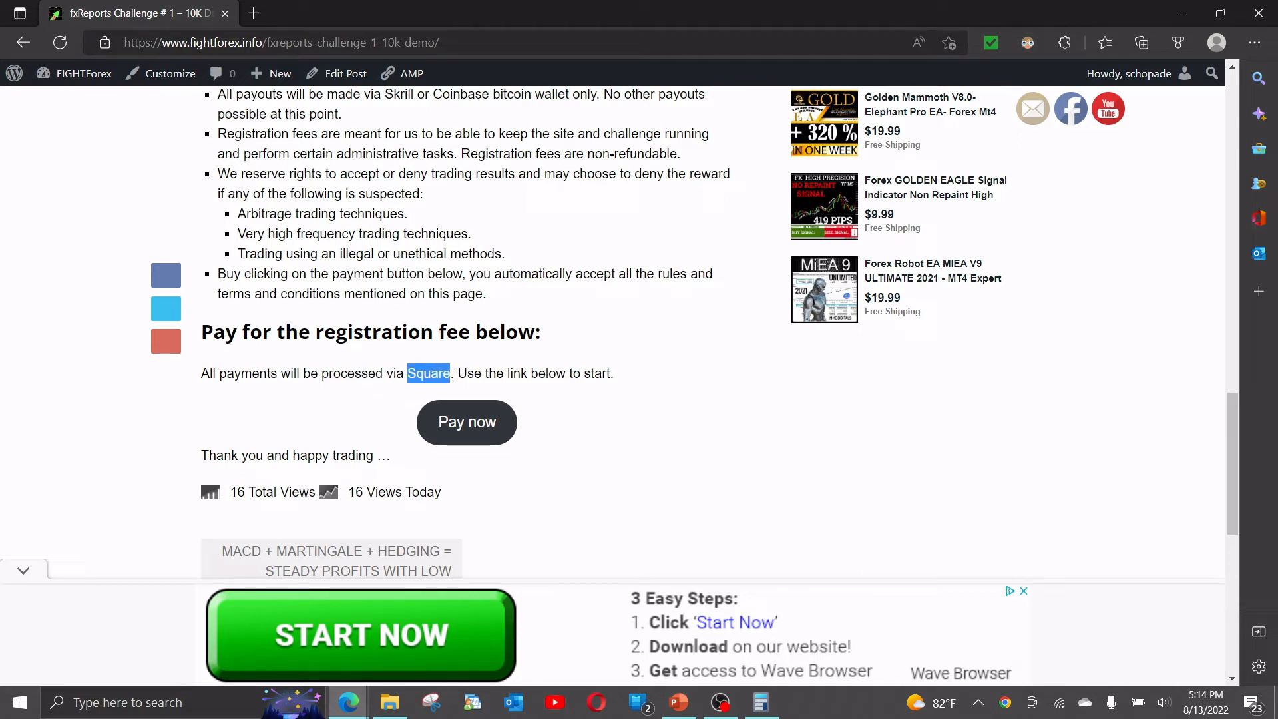
pyautogui.click(353, 418)
pyautogui.scroll(-1, 349, 416)
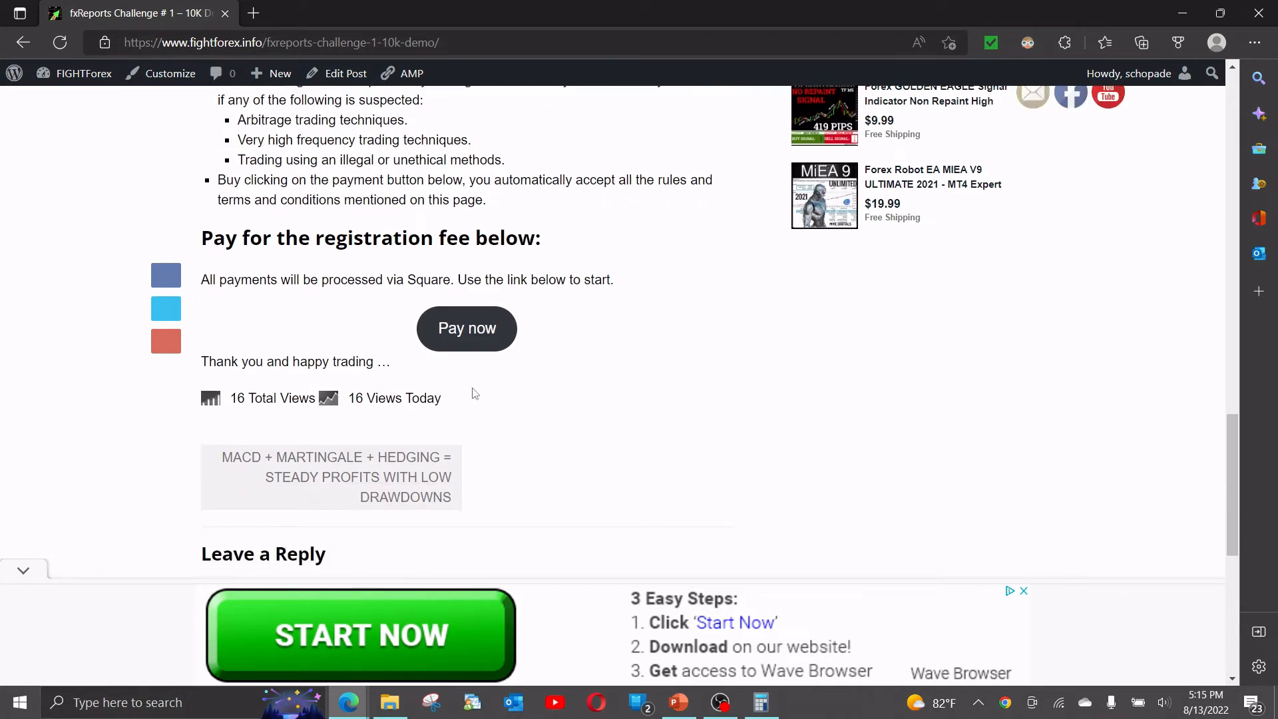
pyautogui.moveTo(406, 281); pyautogui.dragTo(452, 282)
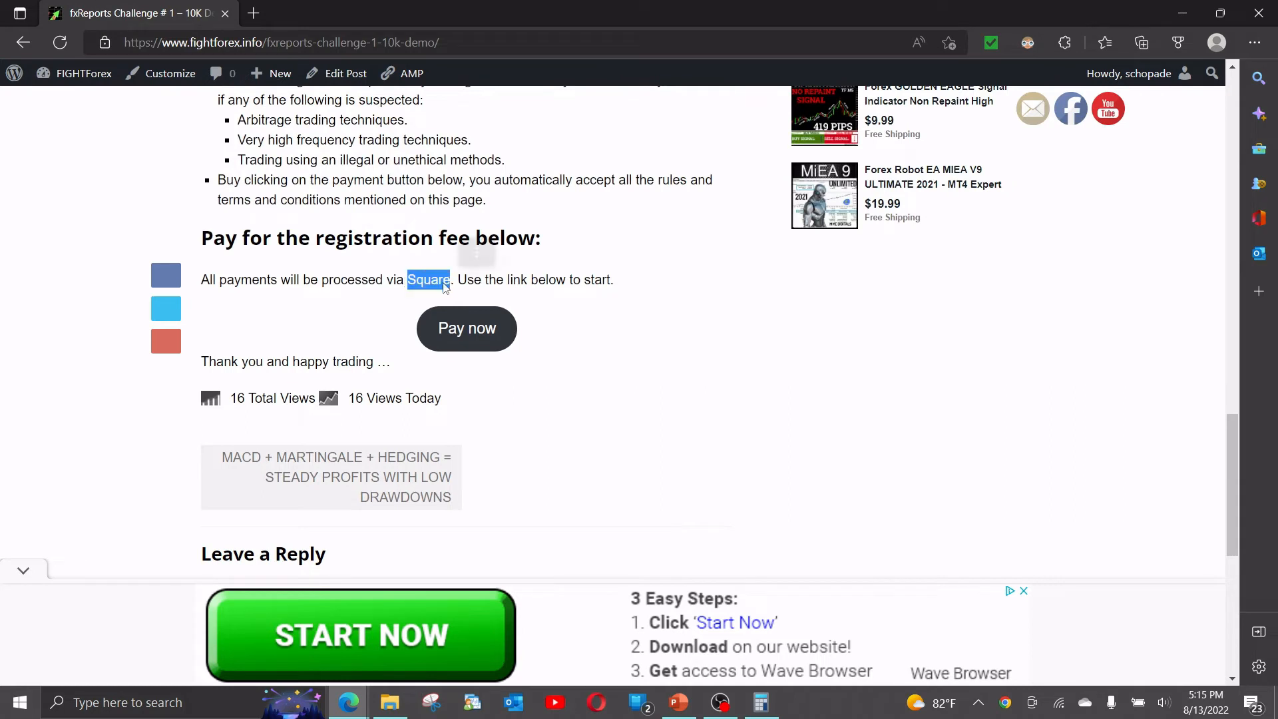
pyautogui.click(357, 333)
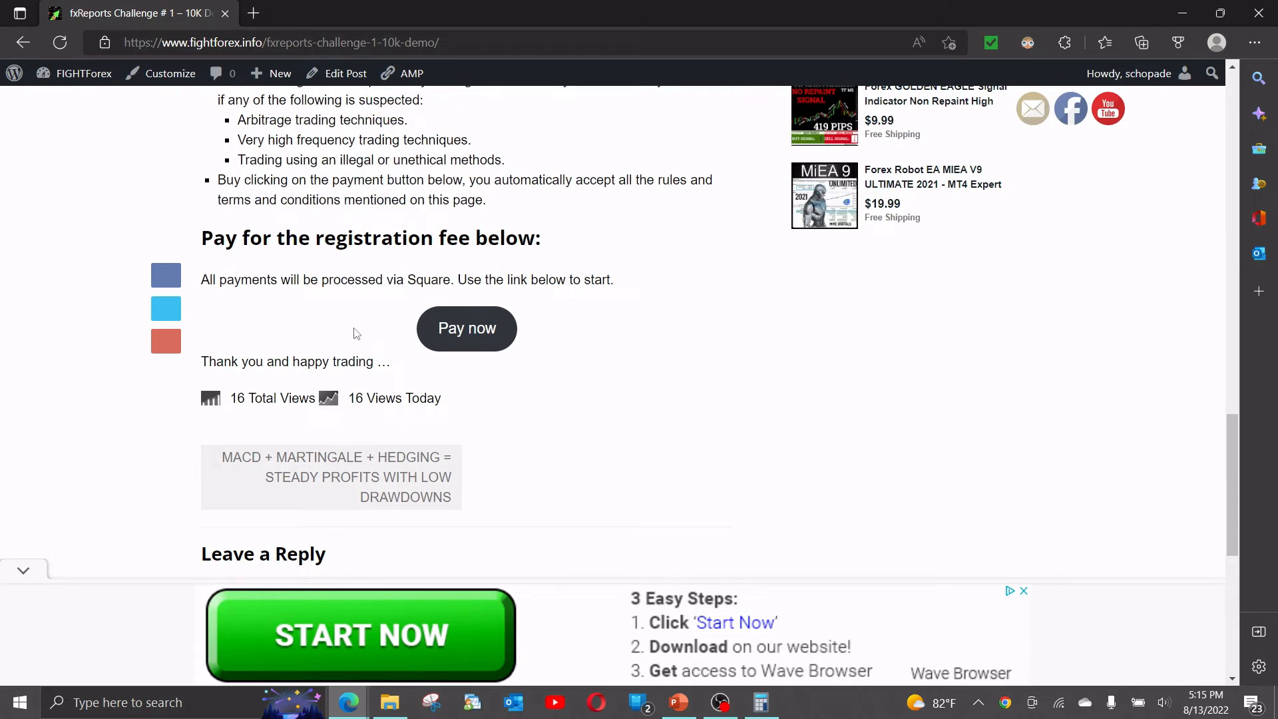
pyautogui.click(447, 329)
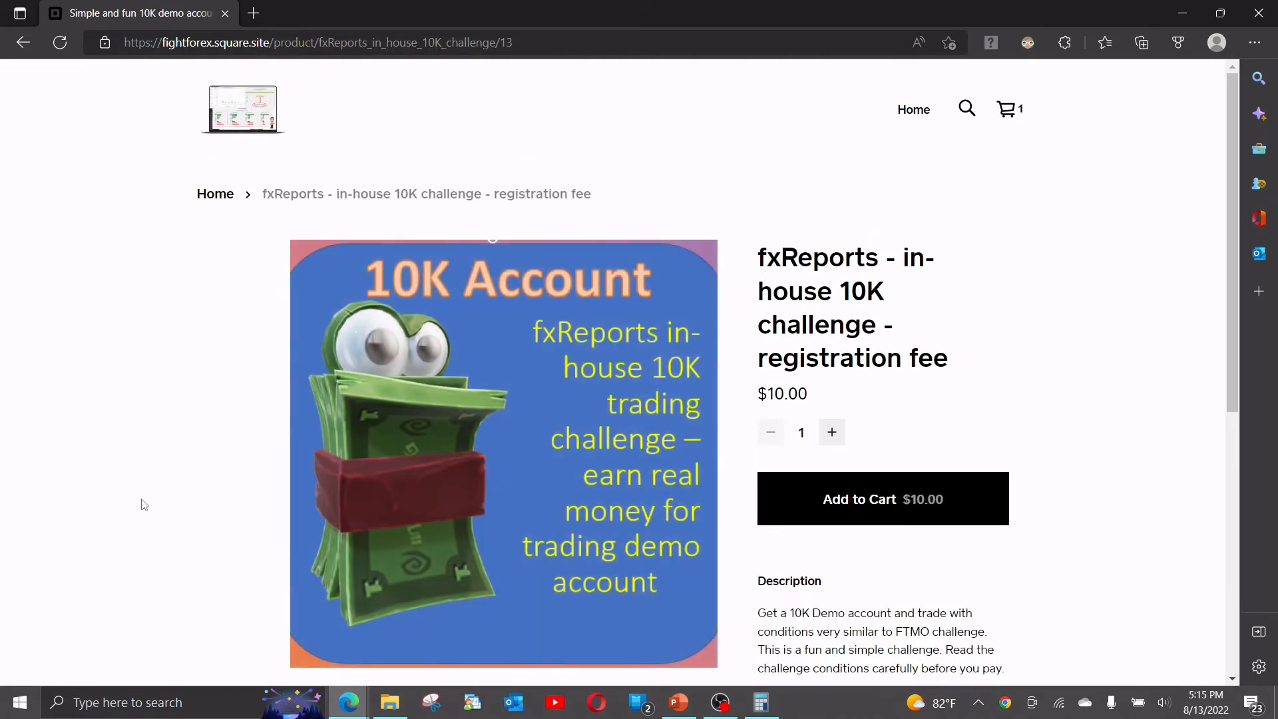
# Review the $10.00 registration-fee title and description, then add it to the cart, making 2 items at $20.00.
pyautogui.moveTo(767, 257); pyautogui.dragTo(934, 353)
pyautogui.moveTo(832, 396); pyautogui.dragTo(751, 403)
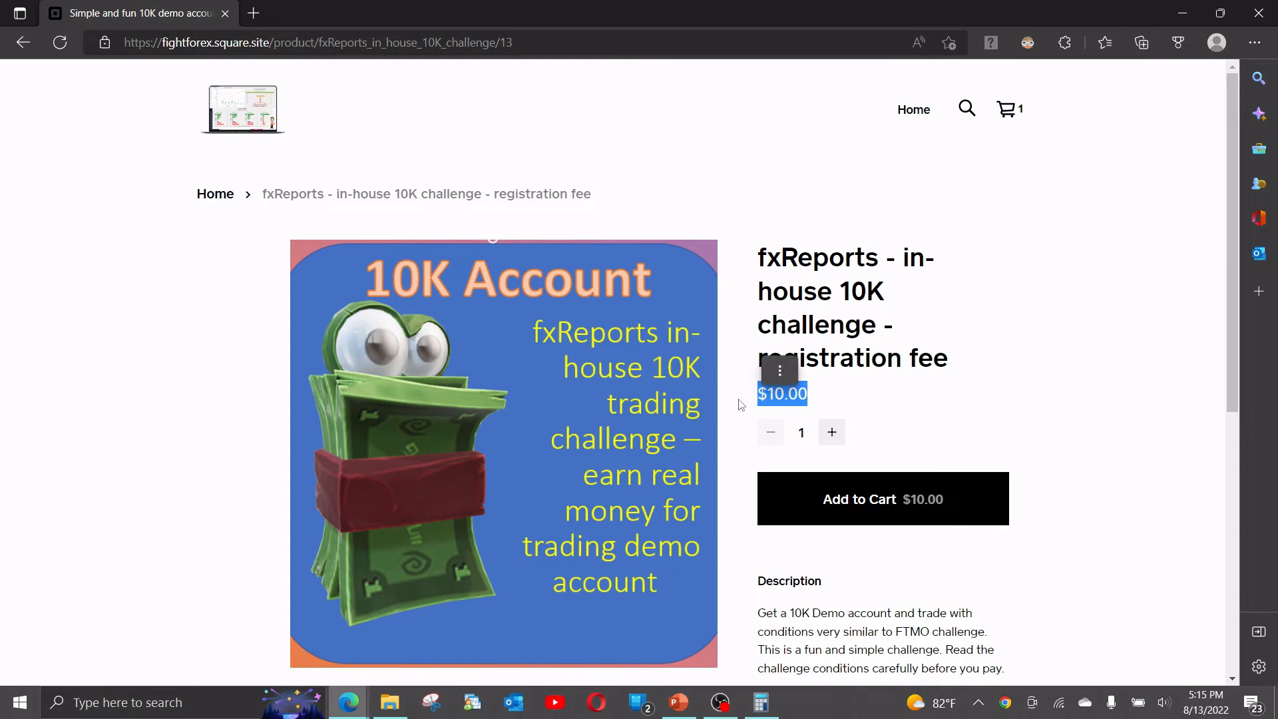
pyautogui.scroll(-3, 741, 404)
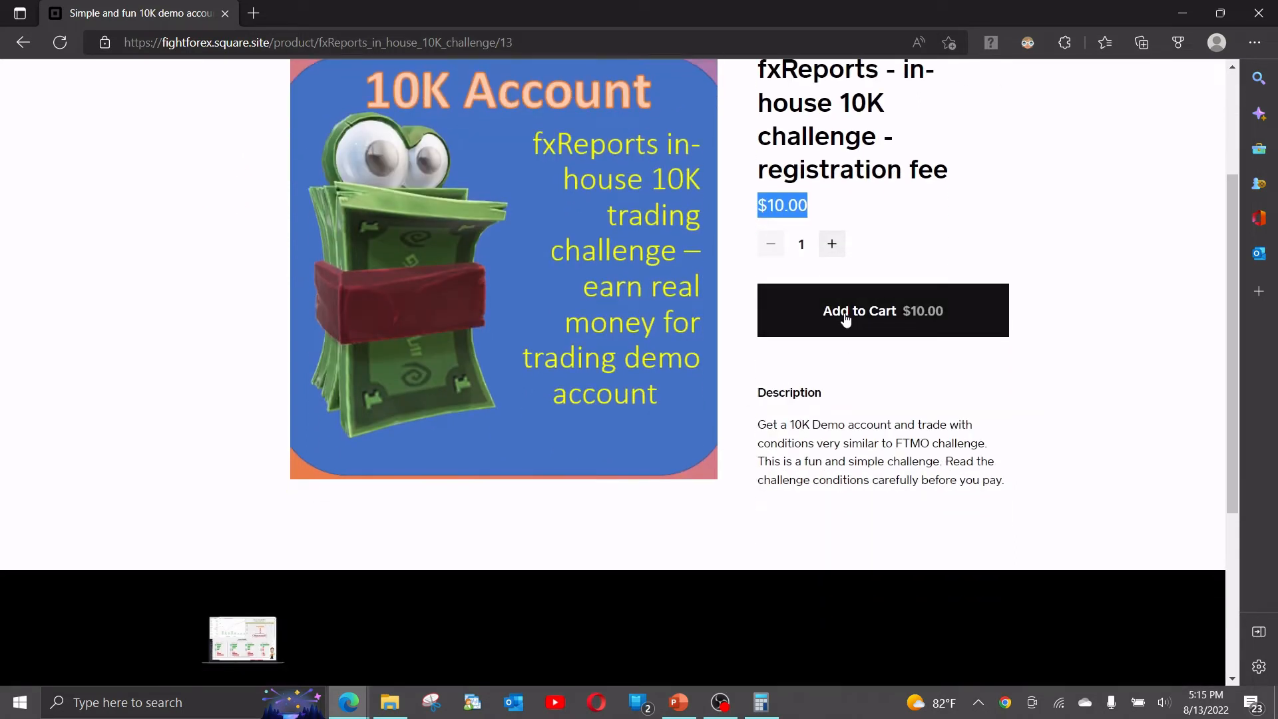
pyautogui.moveTo(759, 424); pyautogui.dragTo(1009, 486)
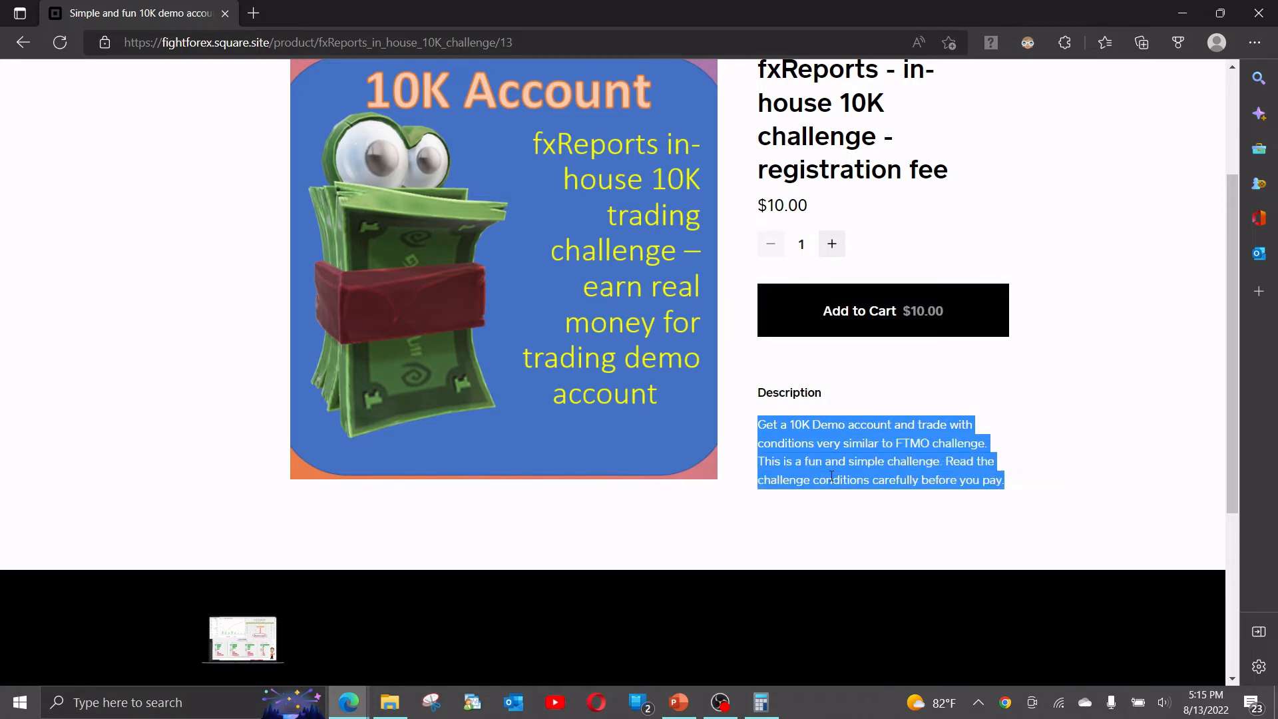
pyautogui.scroll(3, 784, 442)
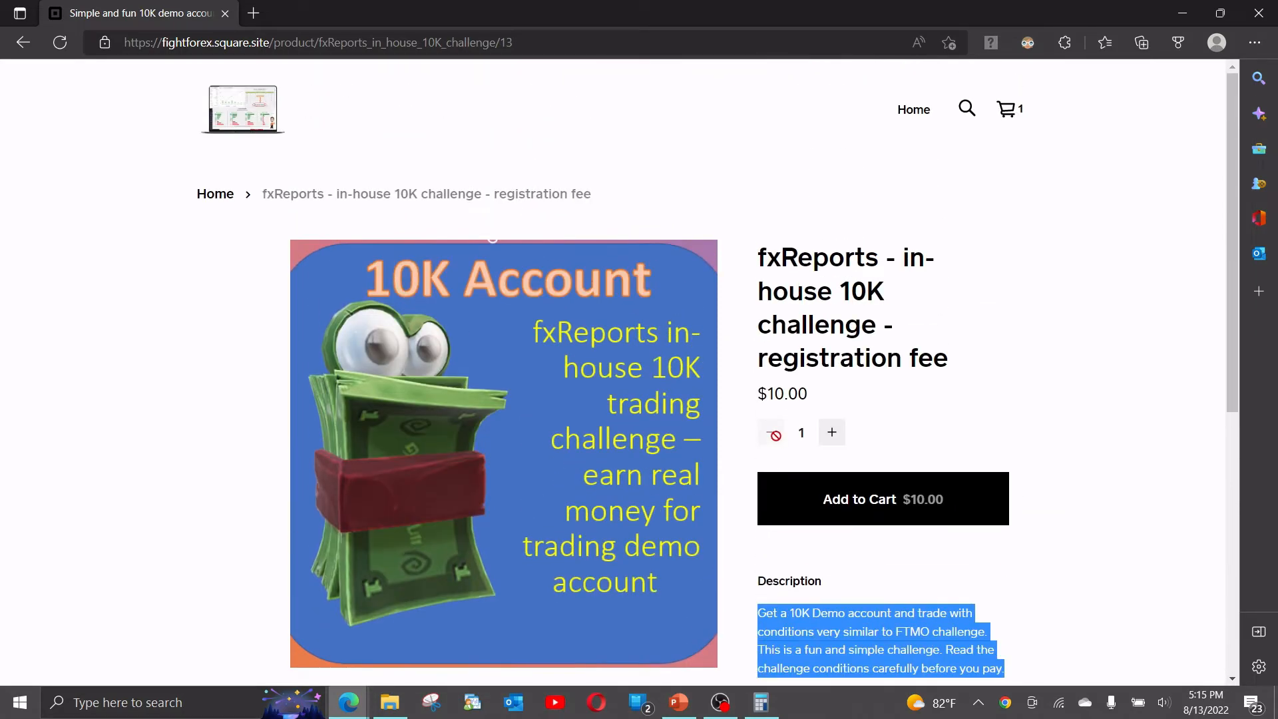
pyautogui.click(830, 496)
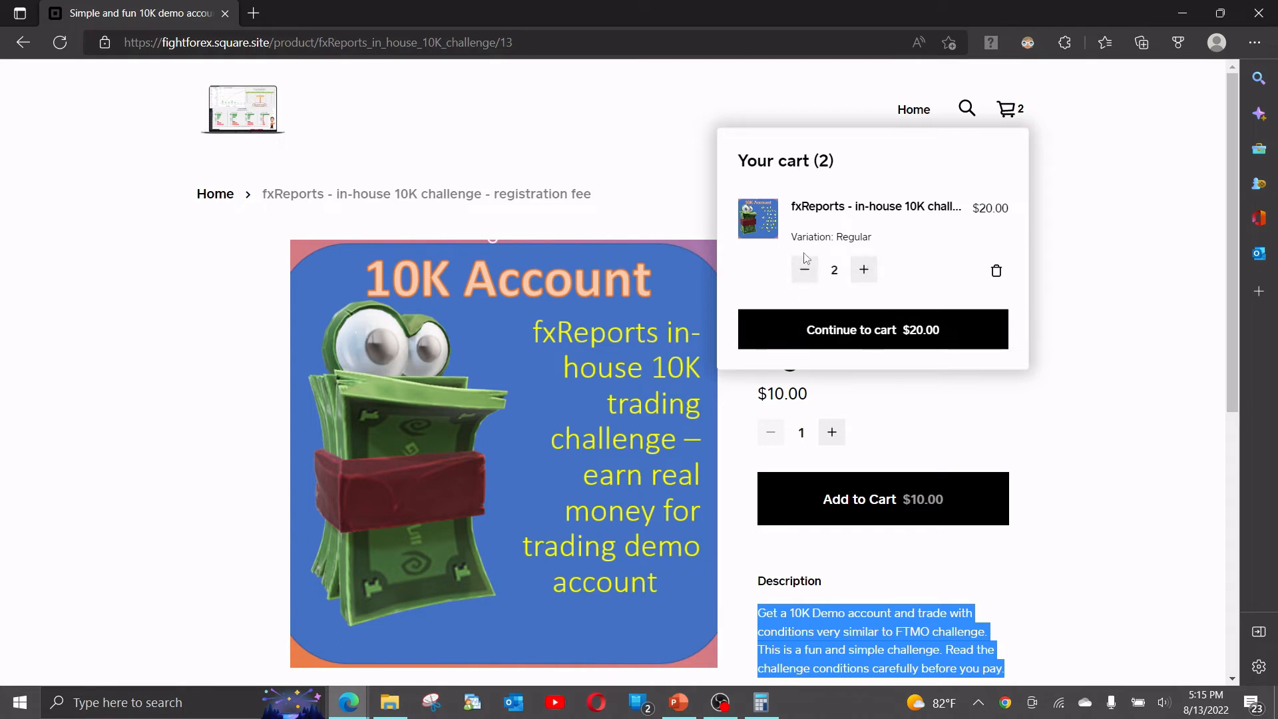
# Reduce the cart to one registration fee and proceed to checkout for $10.00.
pyautogui.click(804, 269)
pyautogui.click(815, 329)
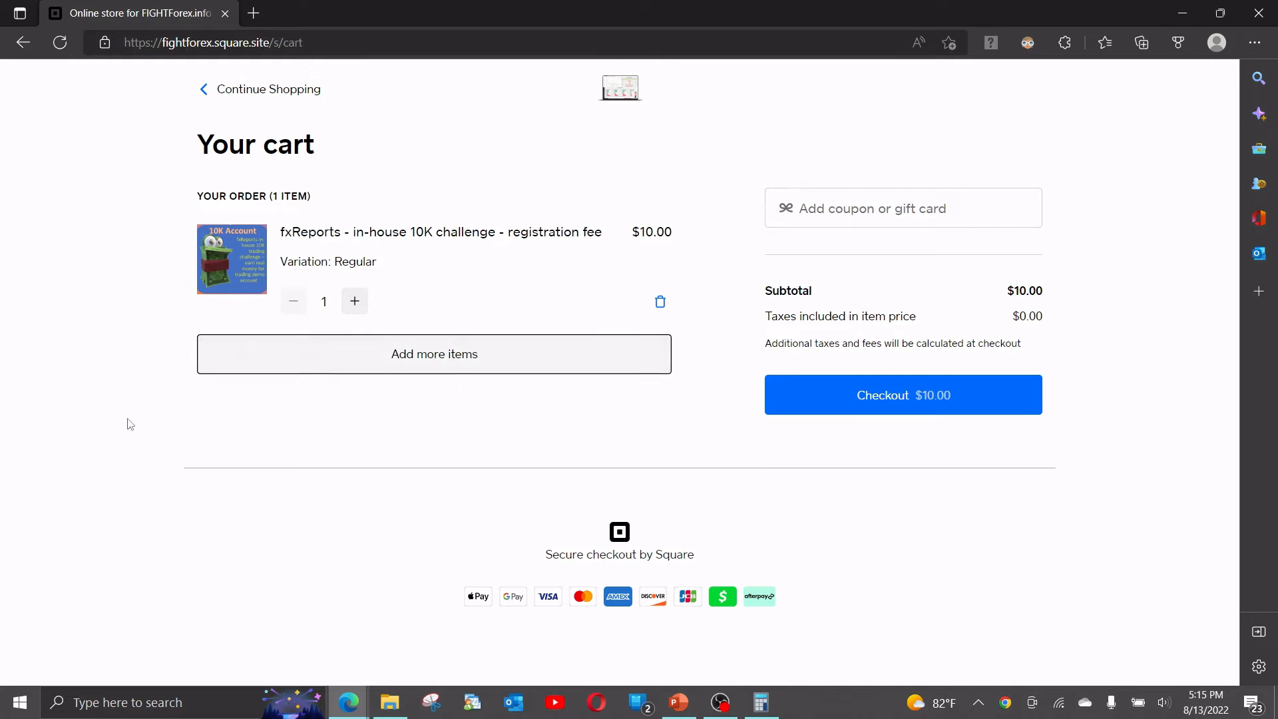
pyautogui.click(879, 406)
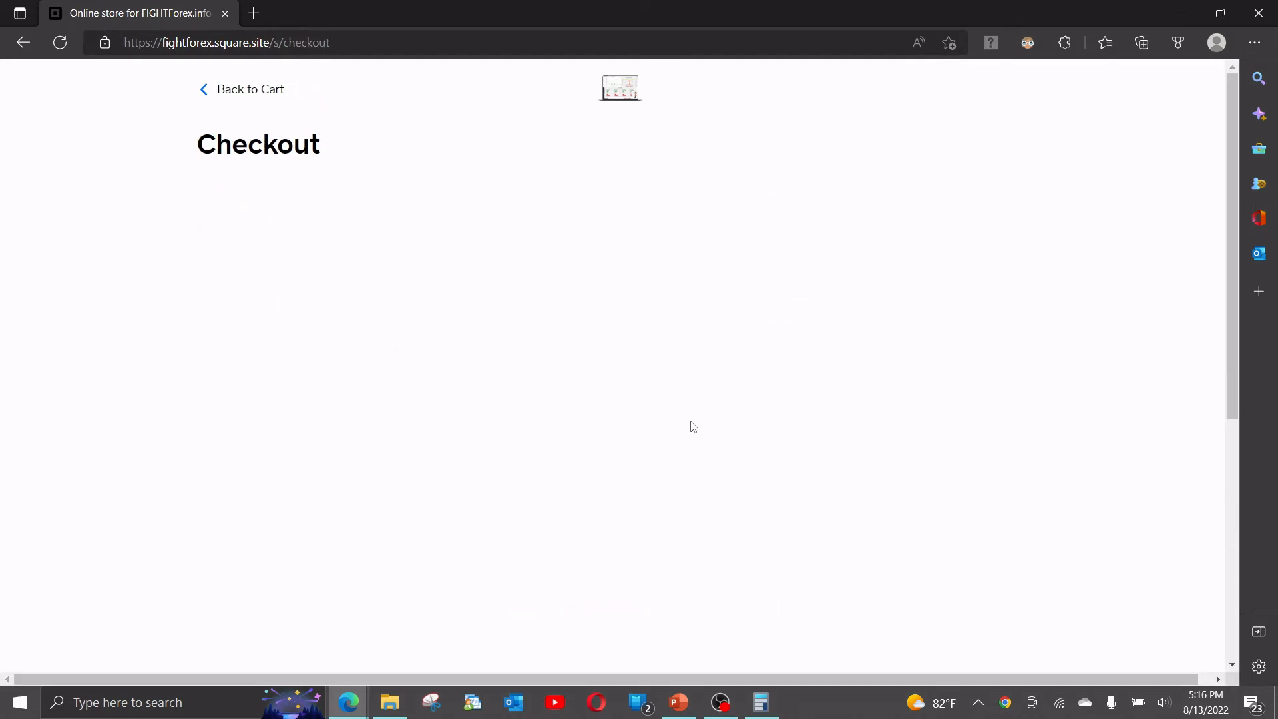
pyautogui.scroll(-1, 51, 422)
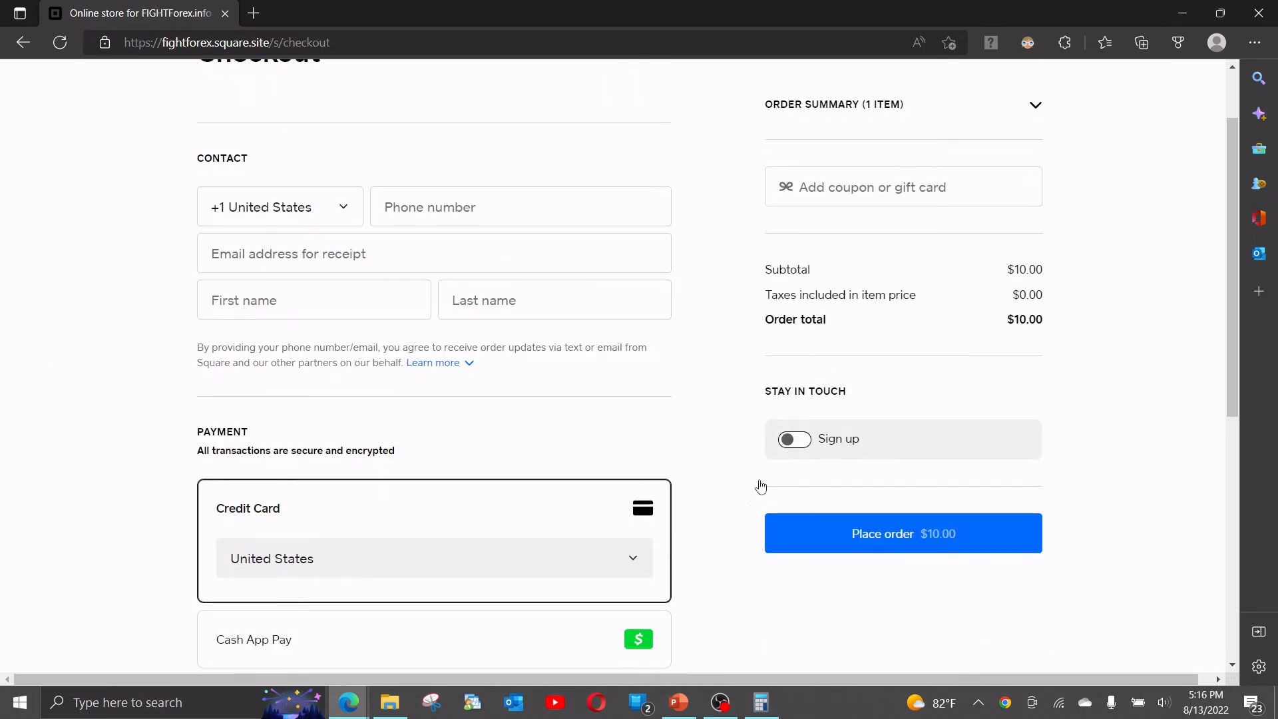
pyautogui.scroll(-2, 169, 429)
pyautogui.scroll(-3, 166, 426)
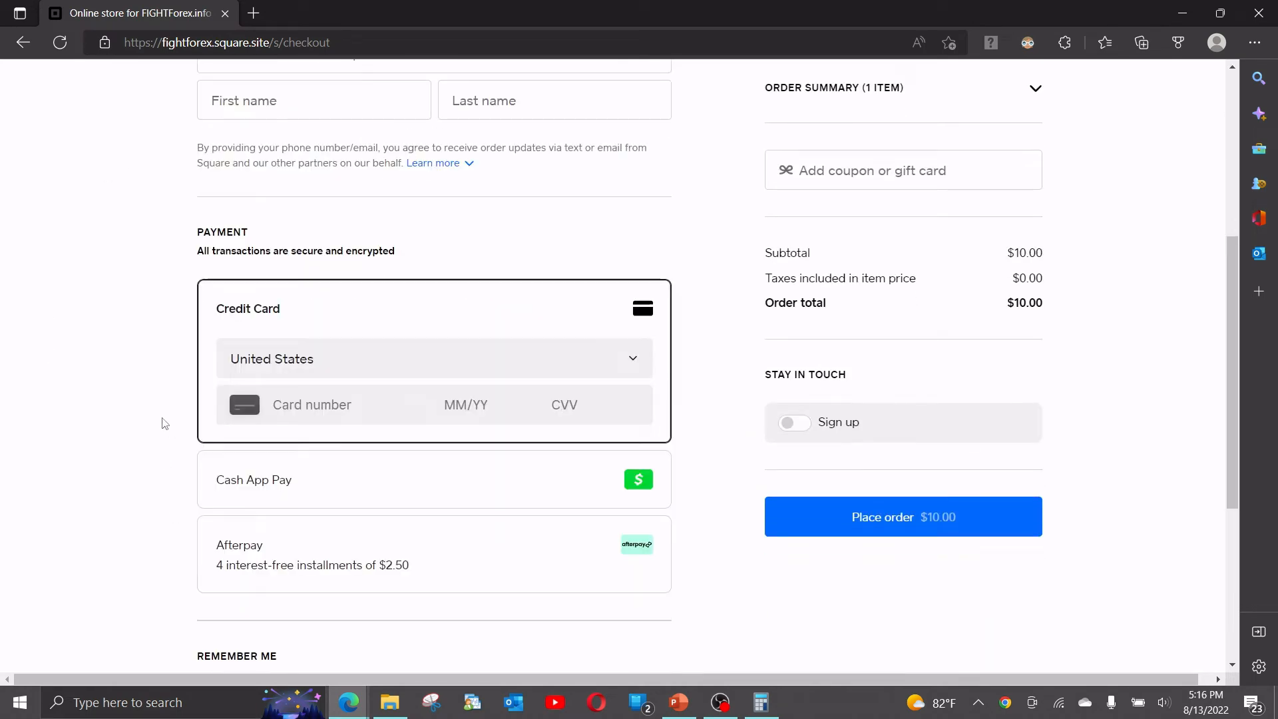
pyautogui.scroll(-2, 149, 465)
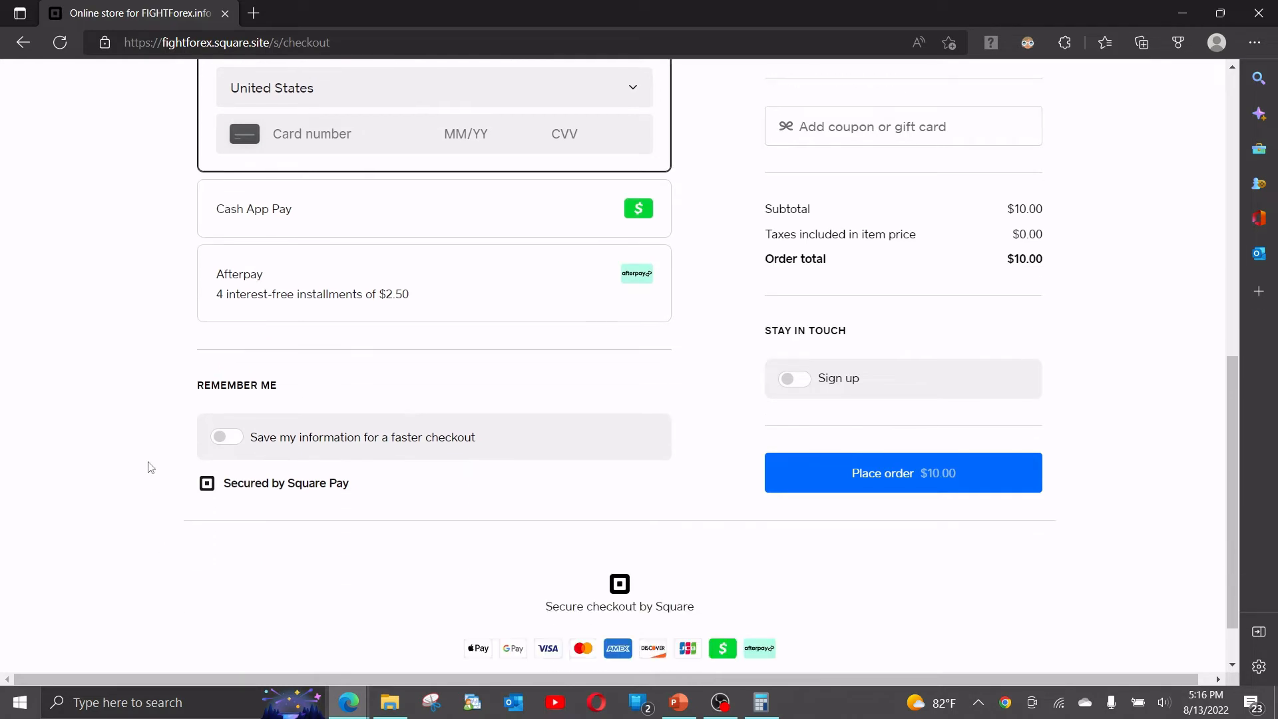
pyautogui.scroll(1, 126, 505)
pyautogui.scroll(2, 126, 504)
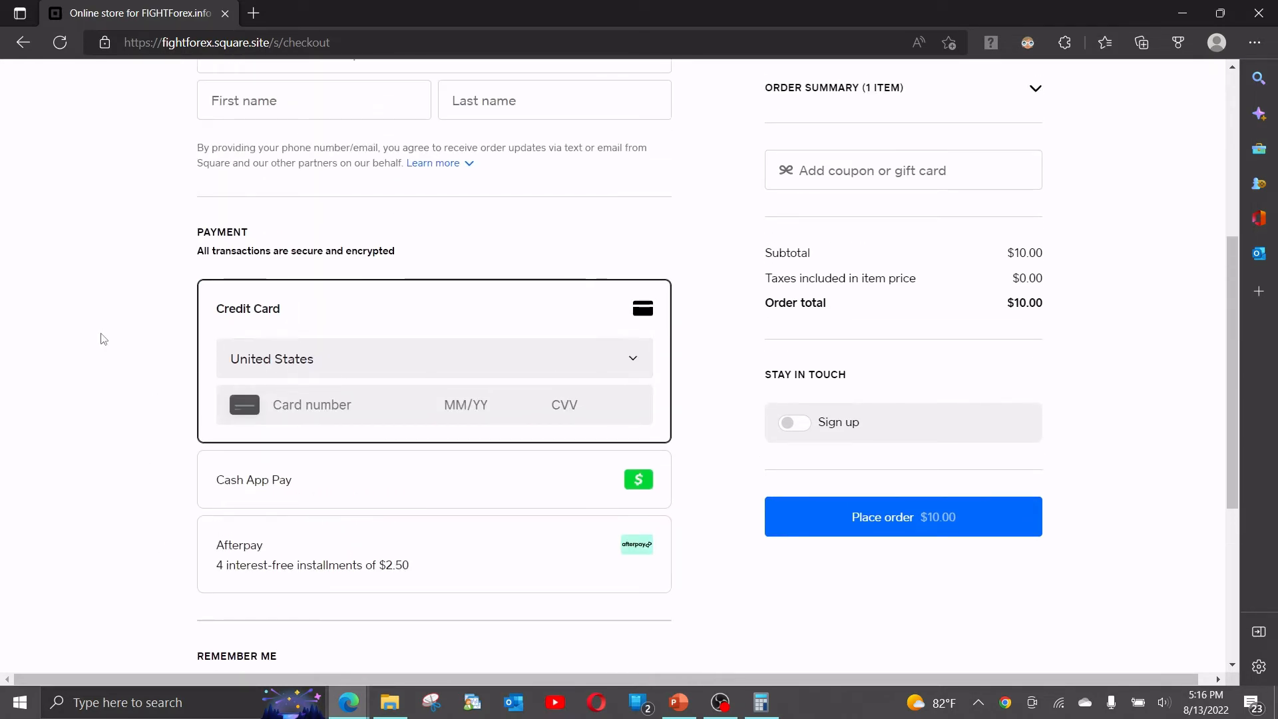
pyautogui.scroll(2, 101, 339)
pyautogui.scroll(1, 204, 401)
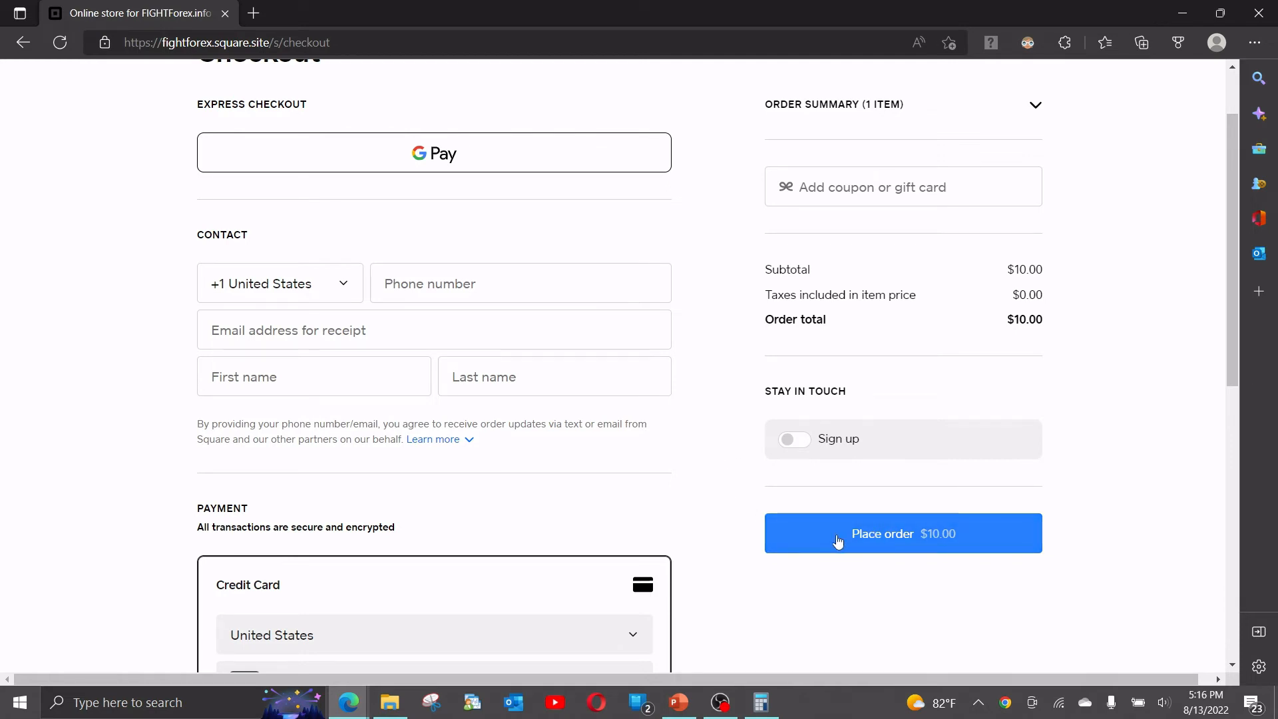
pyautogui.click(1040, 442)
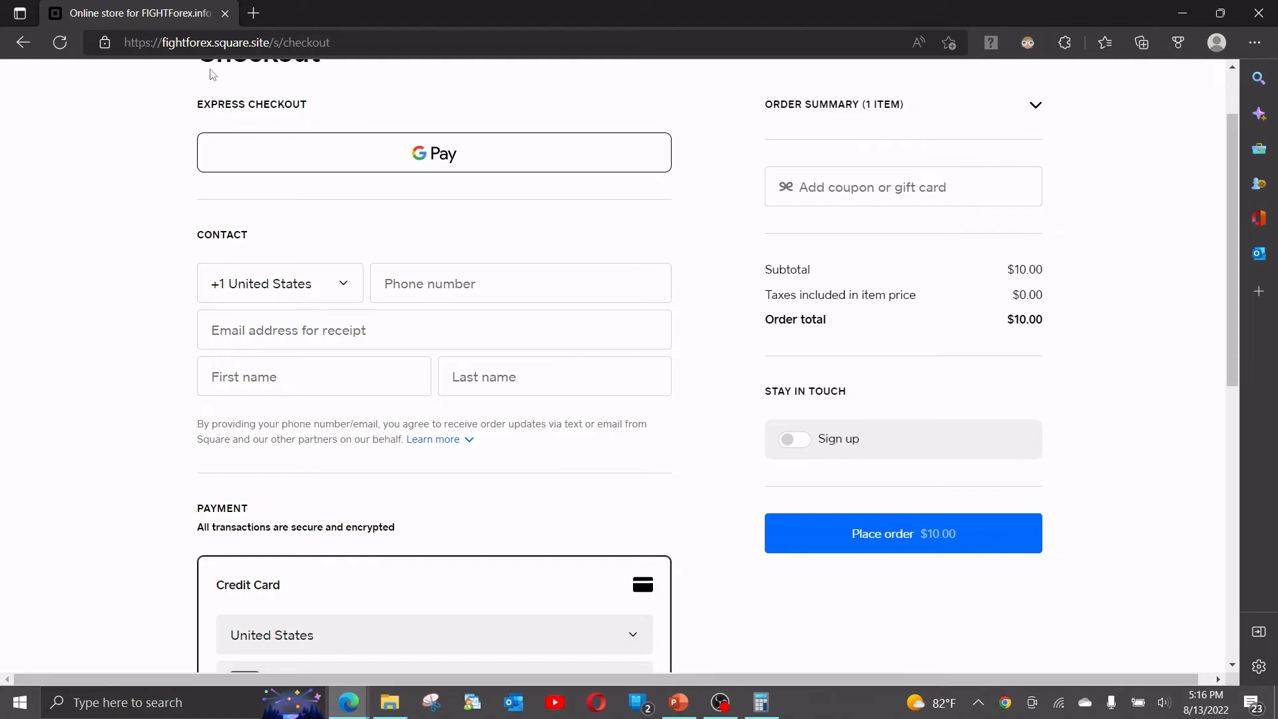
pyautogui.moveTo(213, 42); pyautogui.dragTo(265, 44)
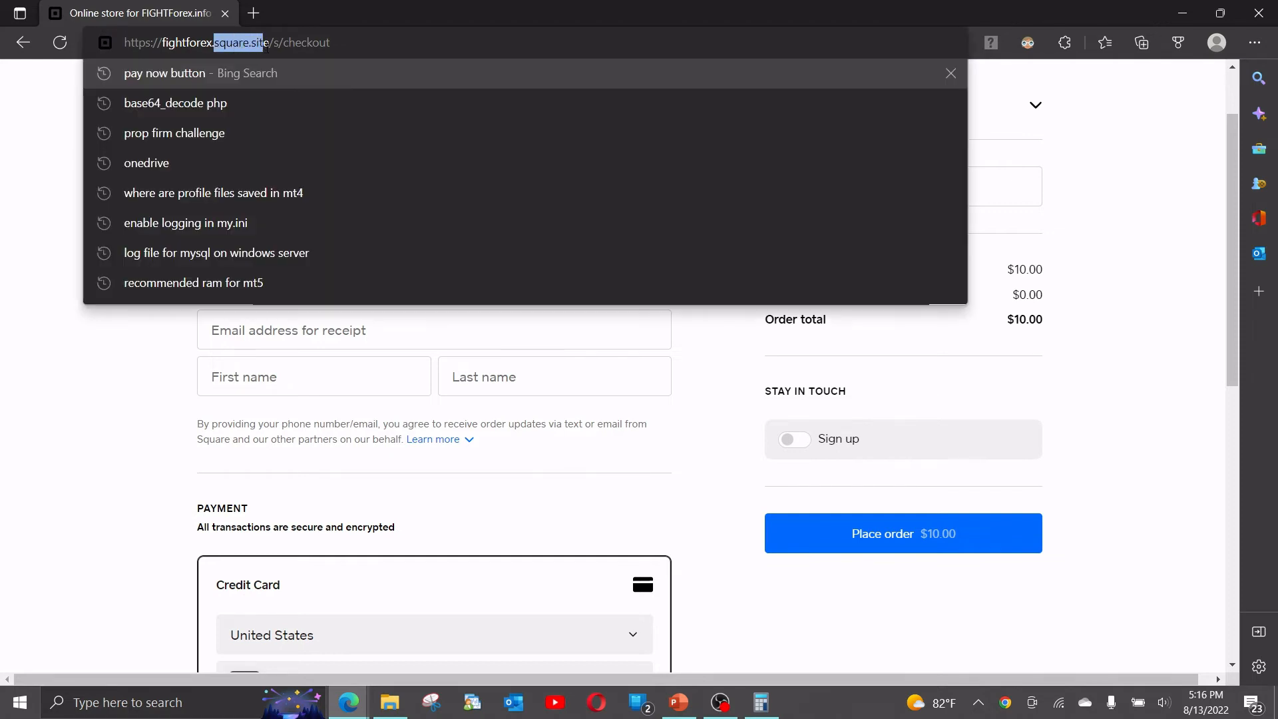
pyautogui.click(77, 379)
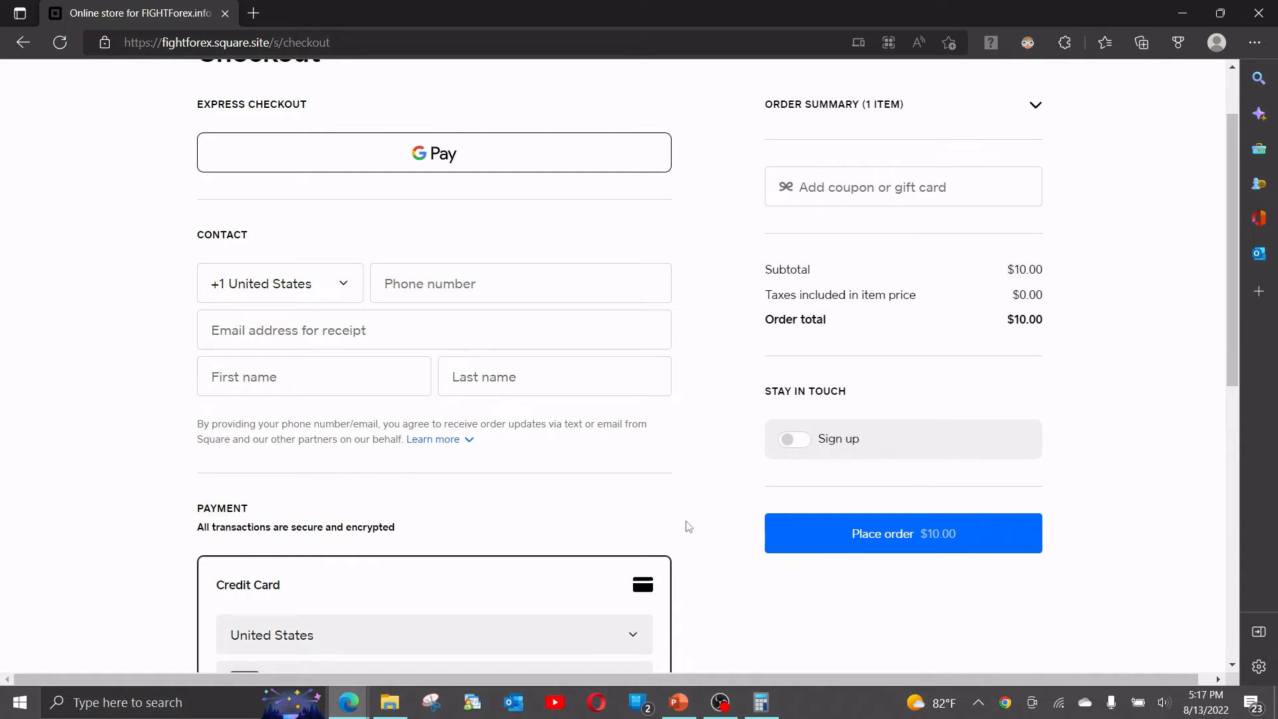
pyautogui.scroll(-1, 685, 525)
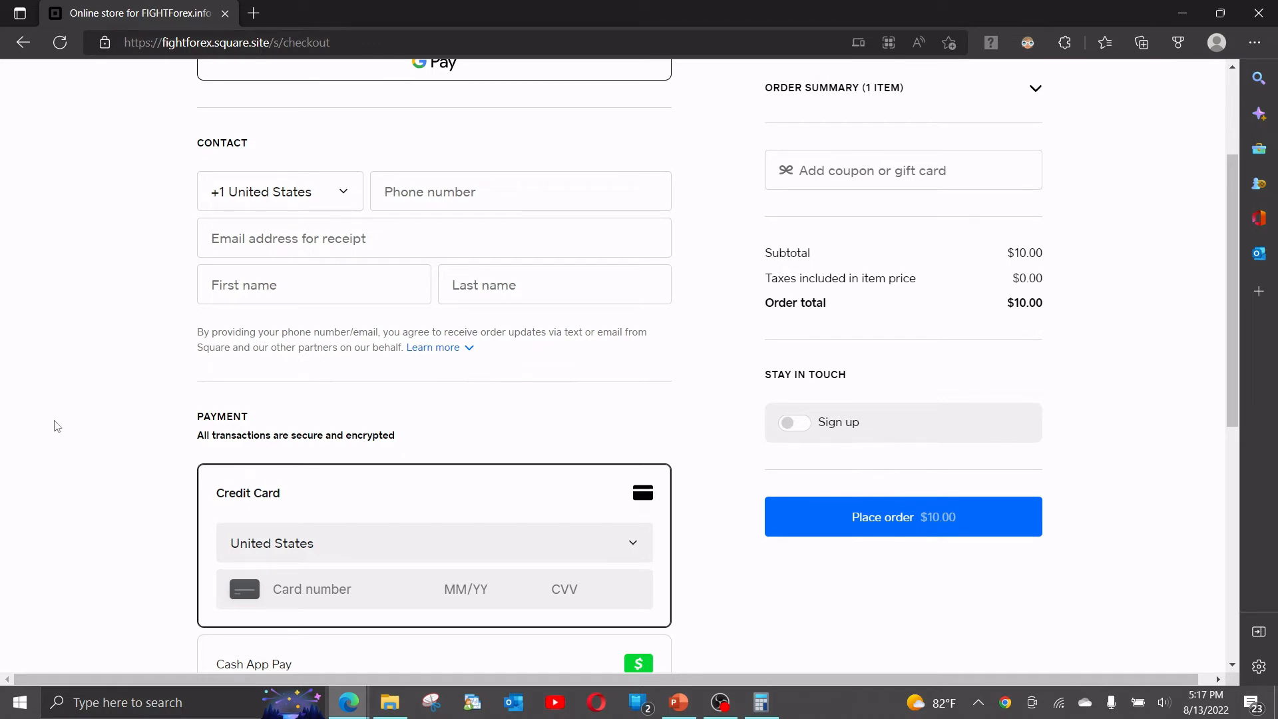
pyautogui.moveTo(349, 702)
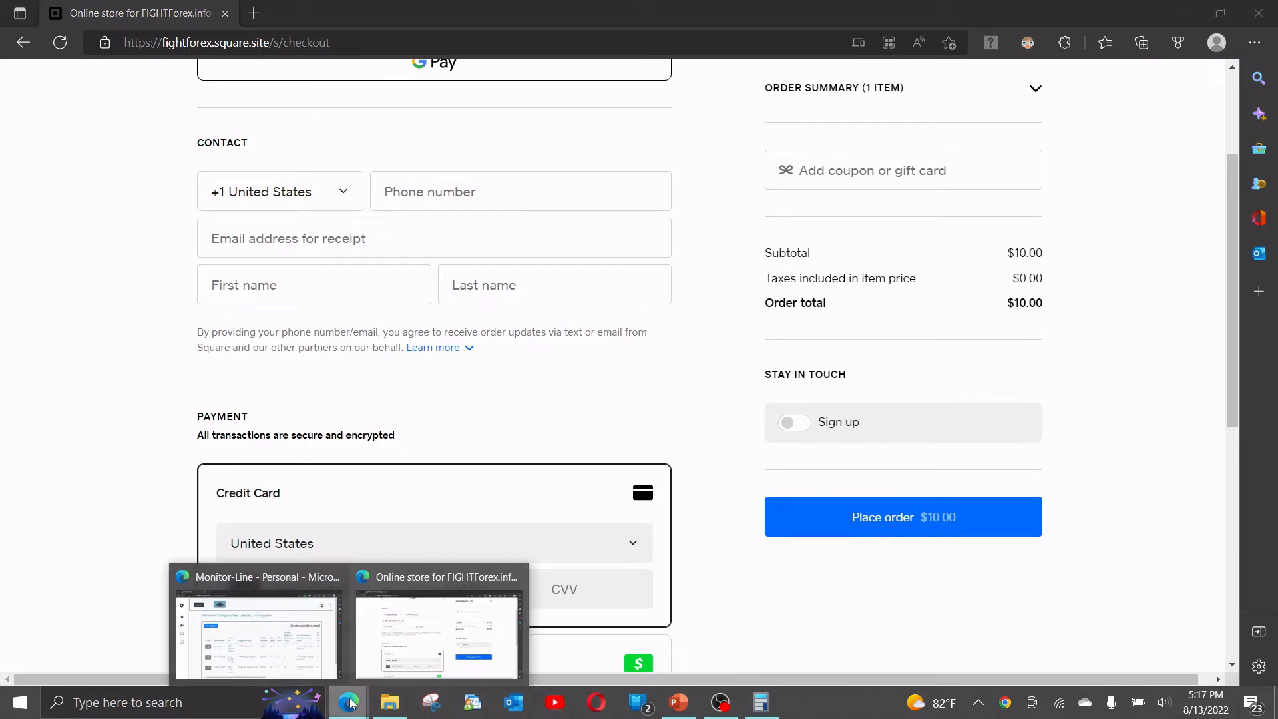
# In the Monitor-Line New Order form, enter the account holder's name and e-mail address.
pyautogui.click(303, 675)
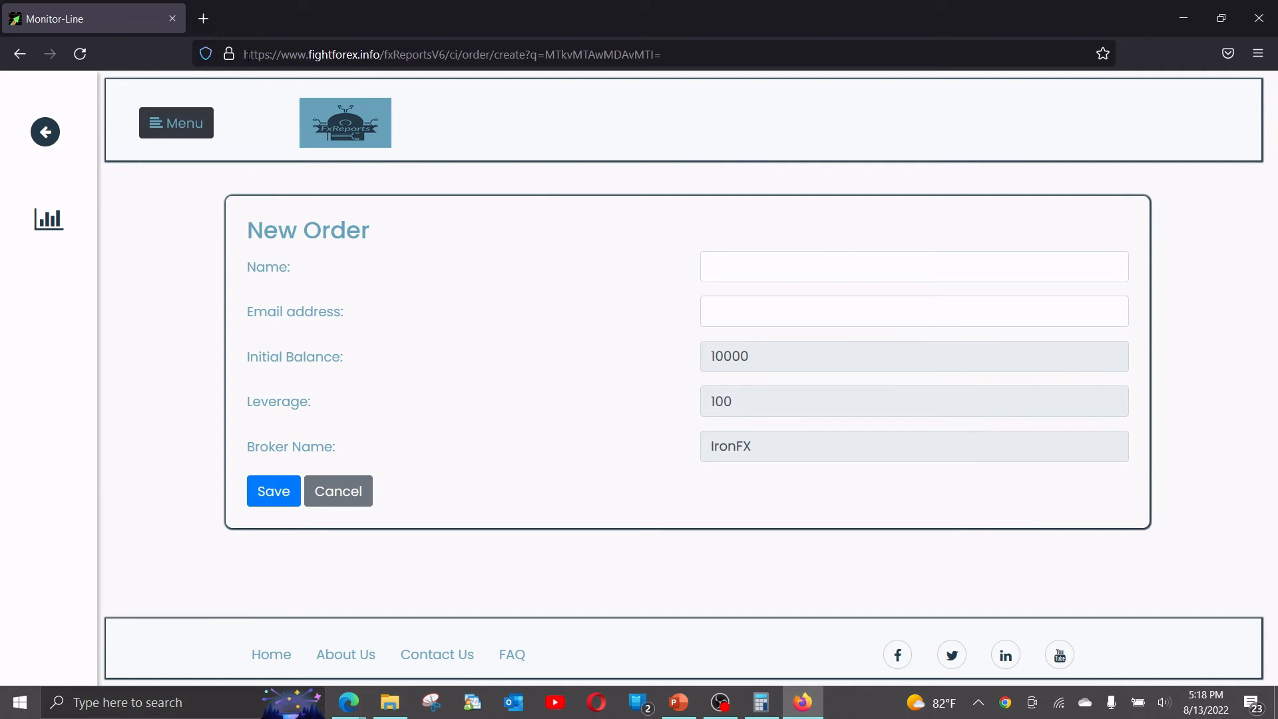
pyautogui.moveTo(246, 54); pyautogui.dragTo(664, 54)
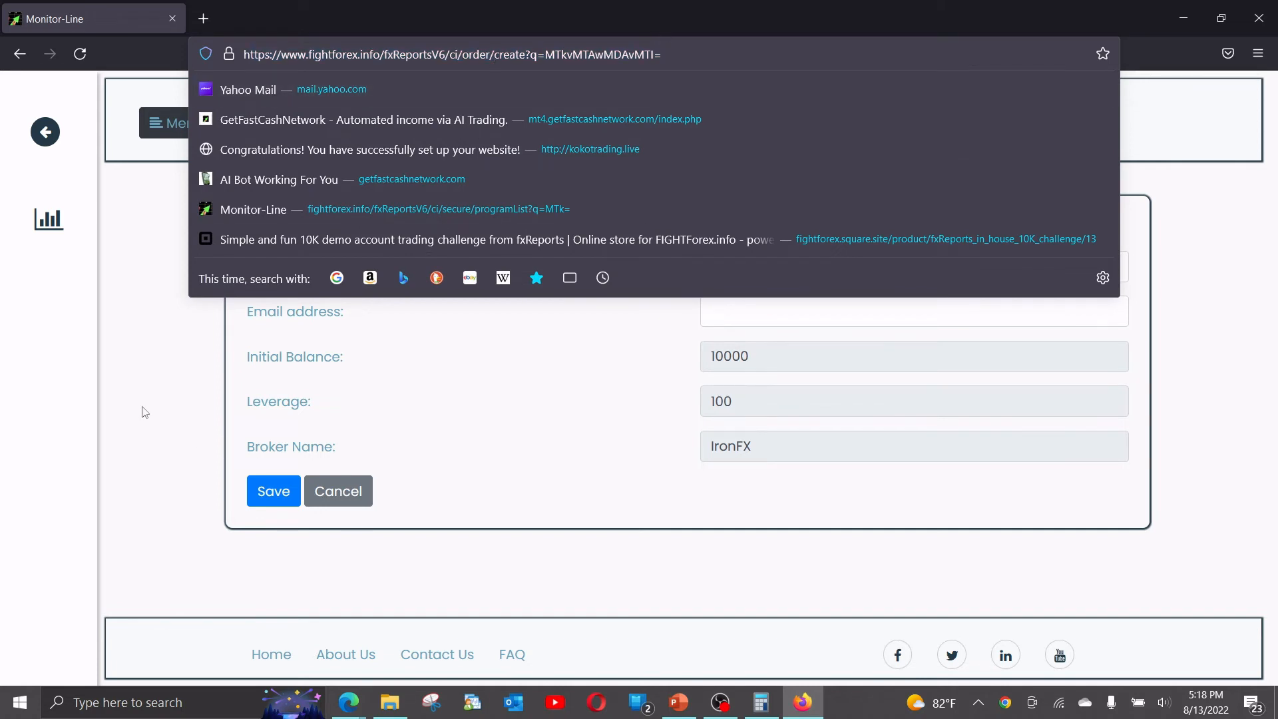
pyautogui.click(158, 394)
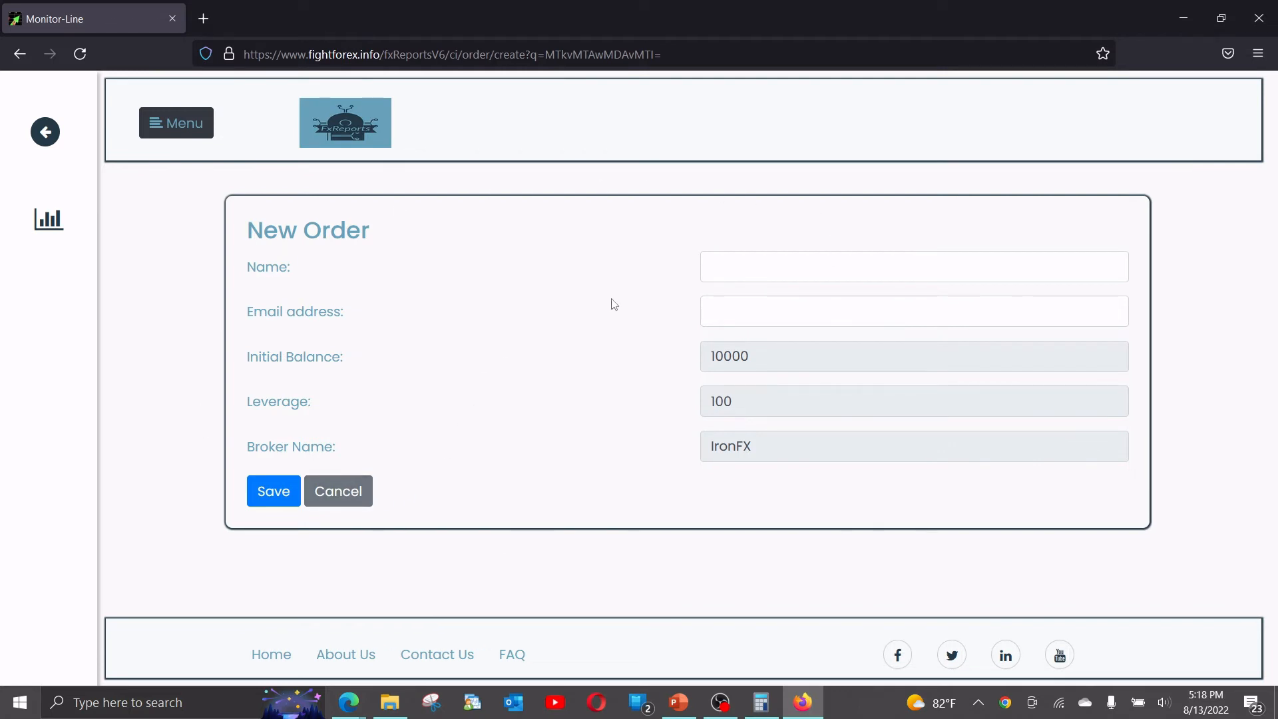
pyautogui.click(733, 259)
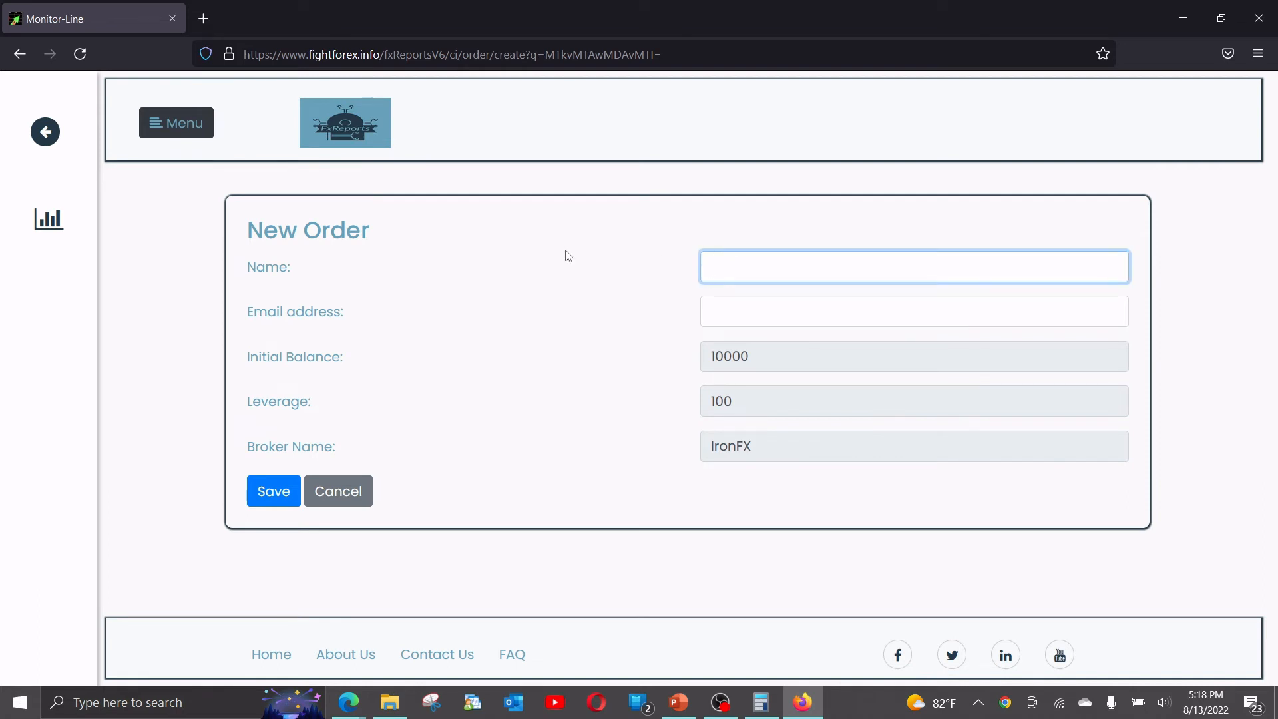
pyautogui.write('Samcccccc')
pyautogui.press('Tab')
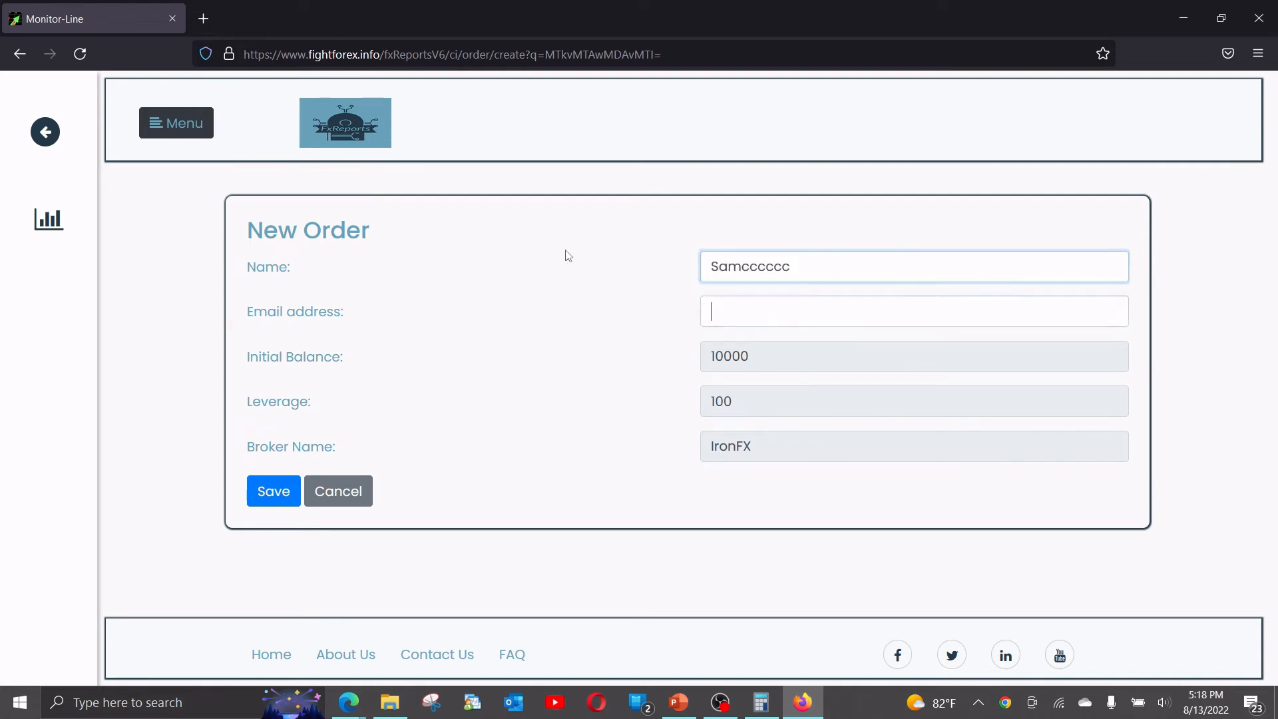
pyautogui.write('monitor')
pyautogui.press('Down')
pyautogui.press('Return')
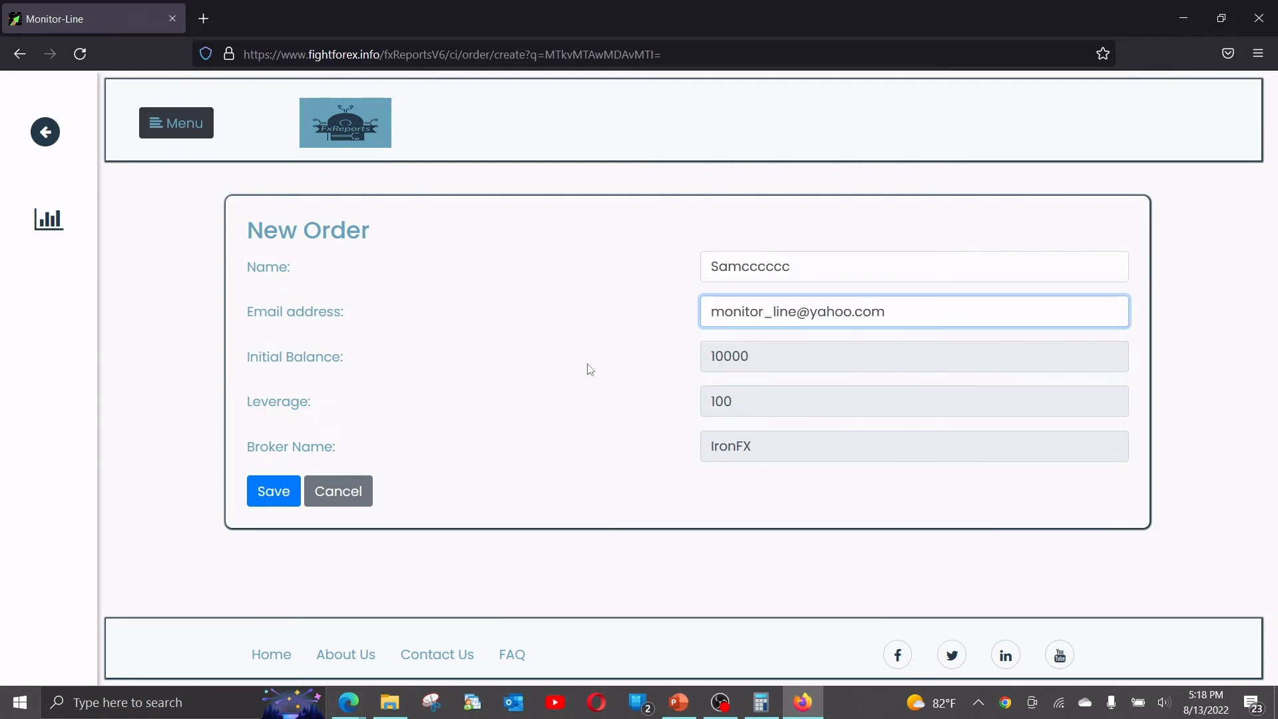
# Check the 10000 balance, 100 leverage and IronFX broker, then save the order.
pyautogui.doubleClick(741, 404)
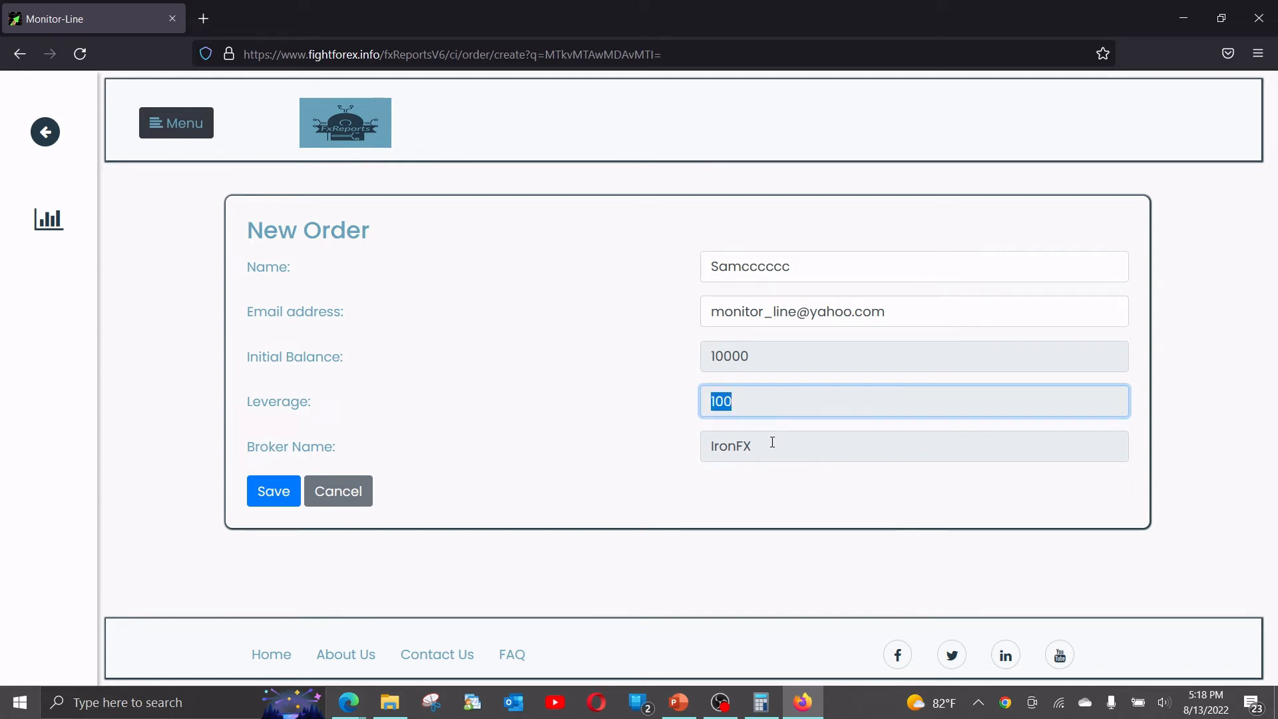
pyautogui.moveTo(770, 445); pyautogui.dragTo(702, 443)
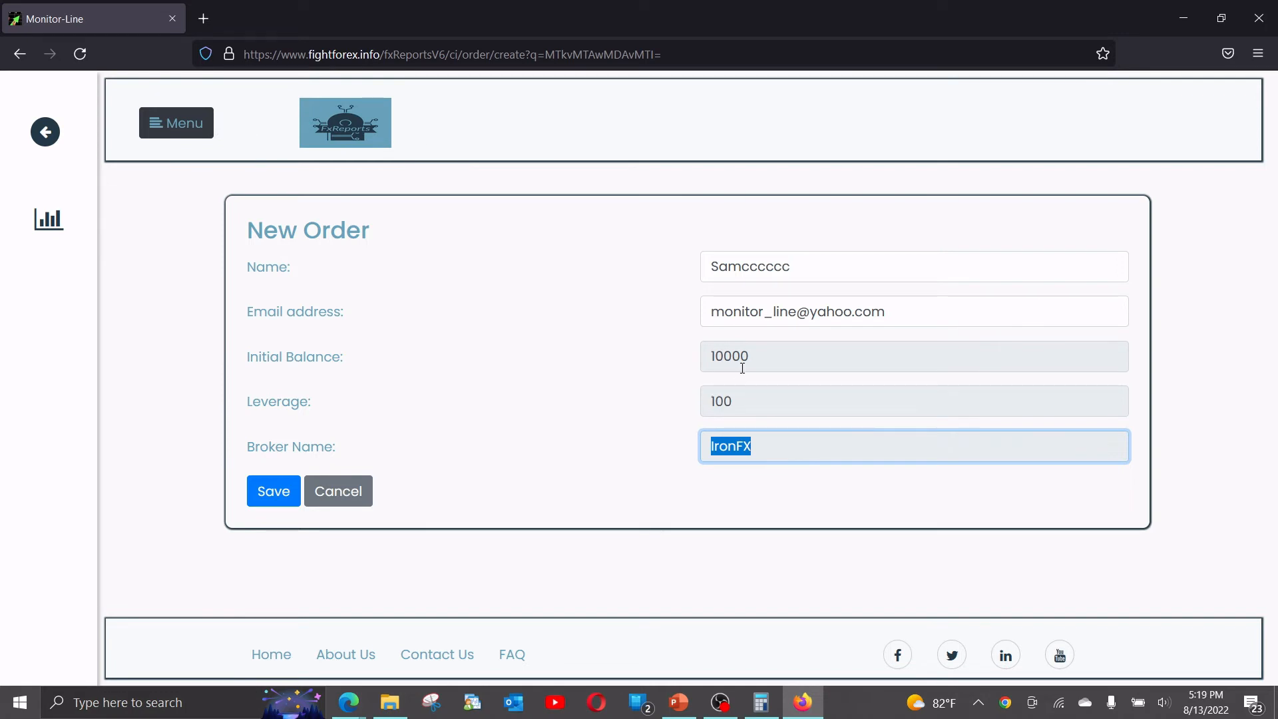
pyautogui.moveTo(755, 357); pyautogui.dragTo(678, 360)
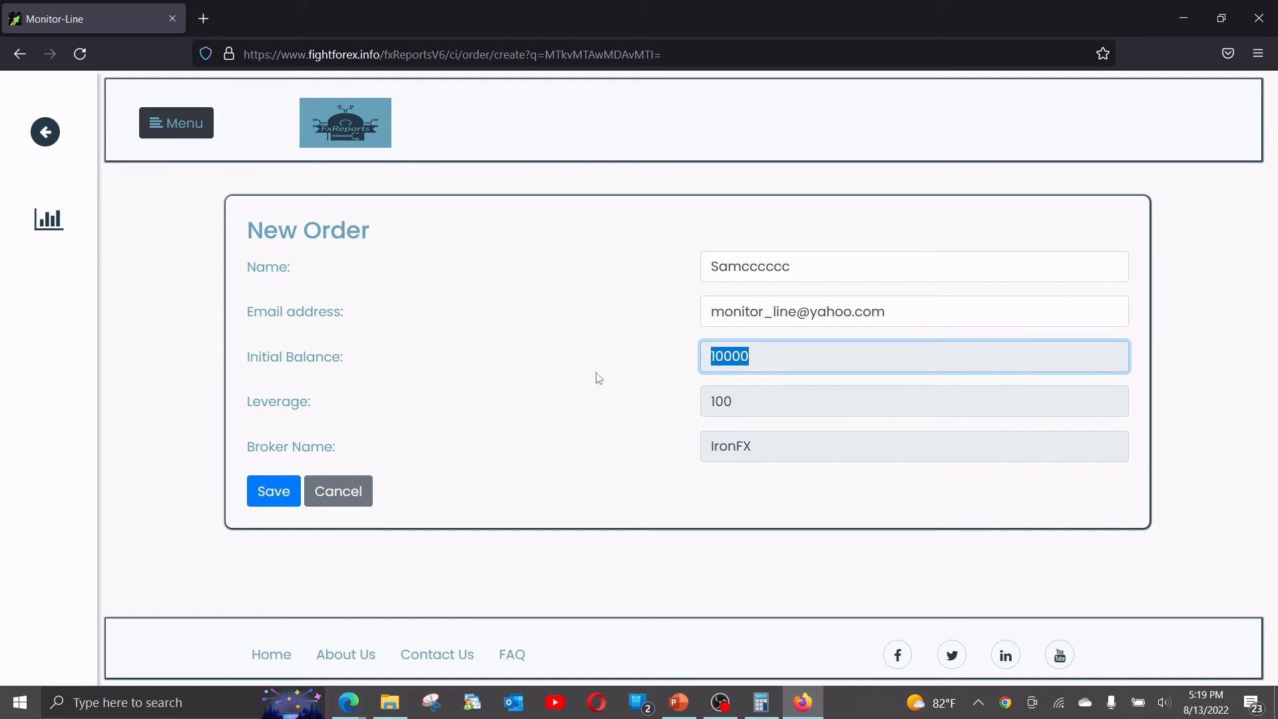
pyautogui.click(737, 401)
pyautogui.moveTo(736, 402); pyautogui.dragTo(684, 400)
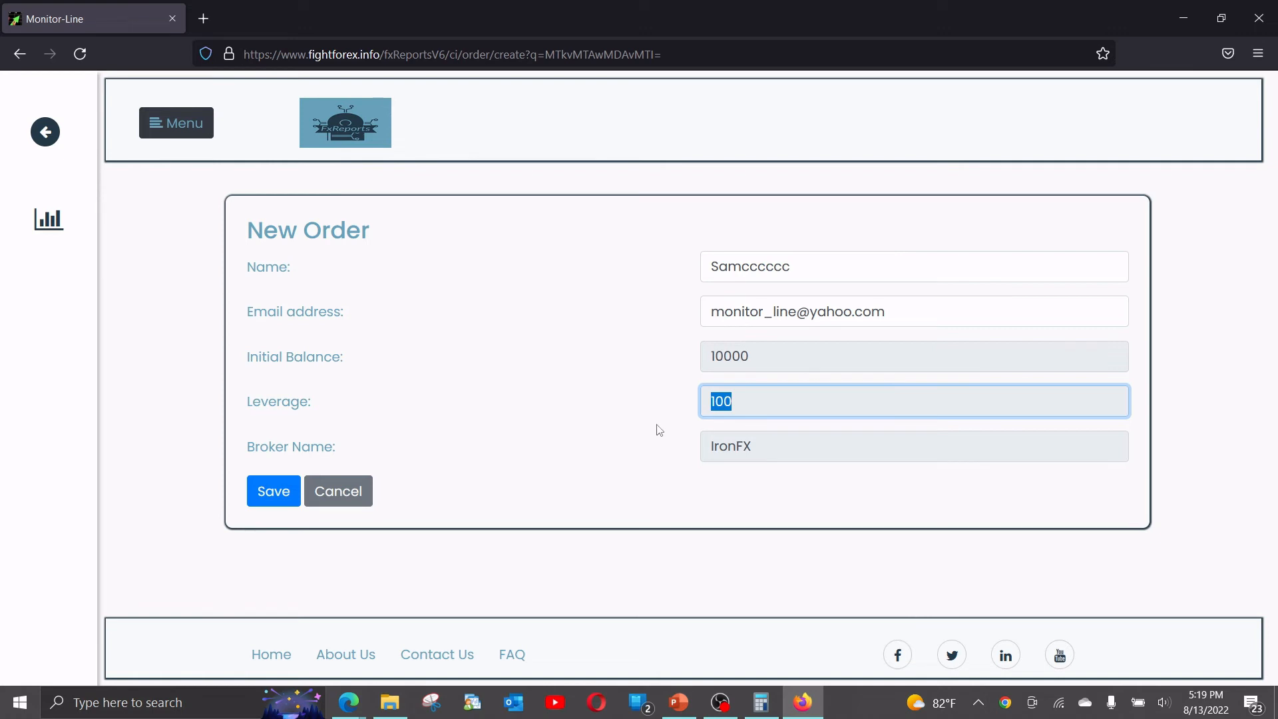
pyautogui.click(278, 496)
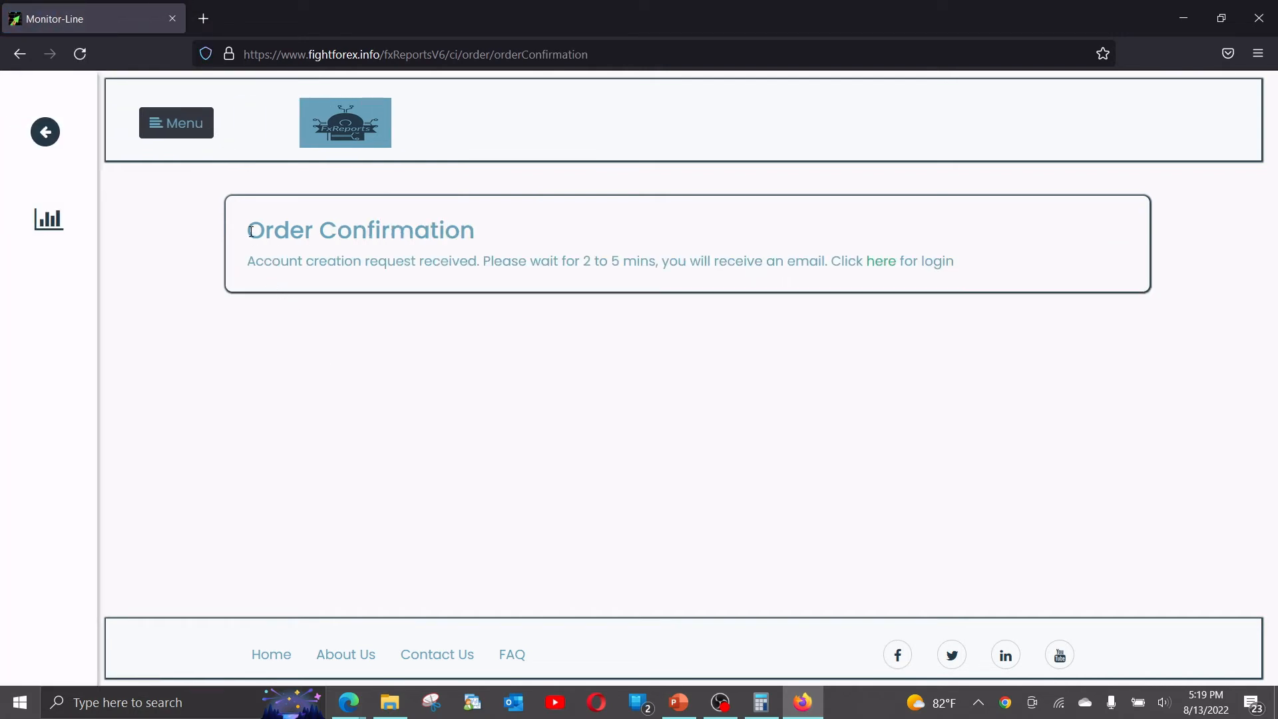
# Read the order confirmation, noting the 2 to 5 minute wait for the login email.
pyautogui.moveTo(254, 264); pyautogui.dragTo(960, 269)
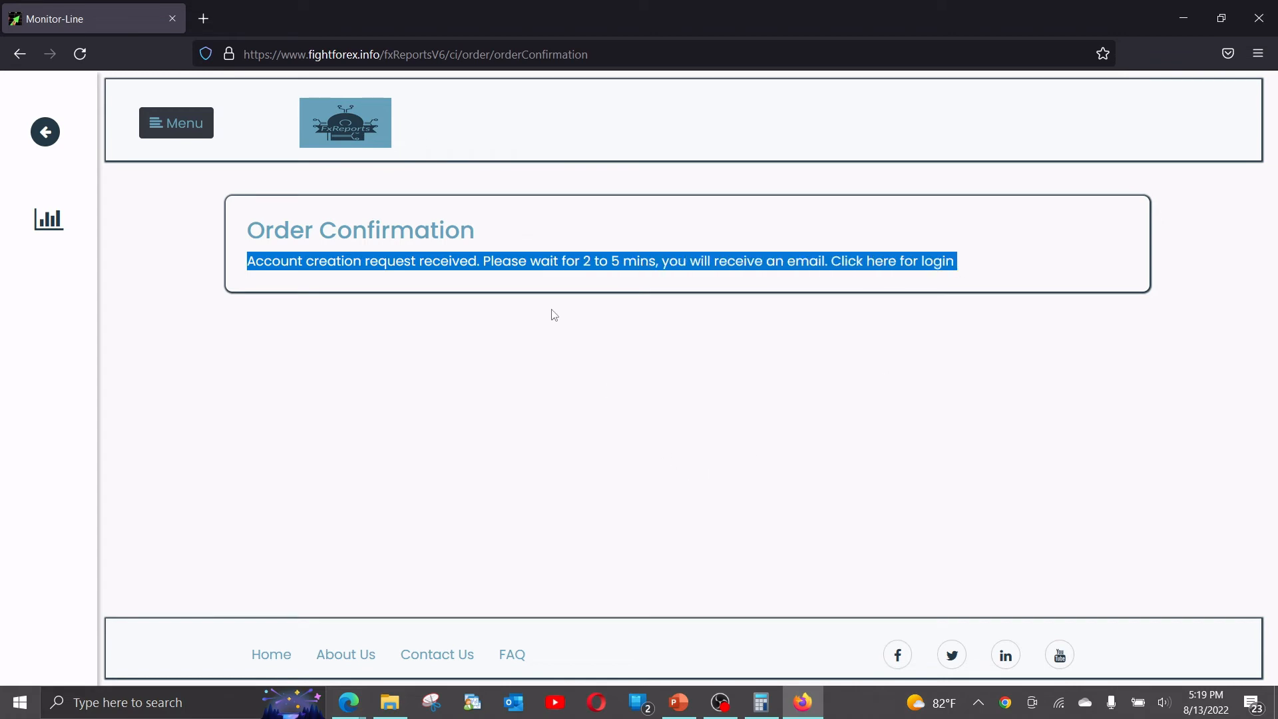
pyautogui.click(549, 287)
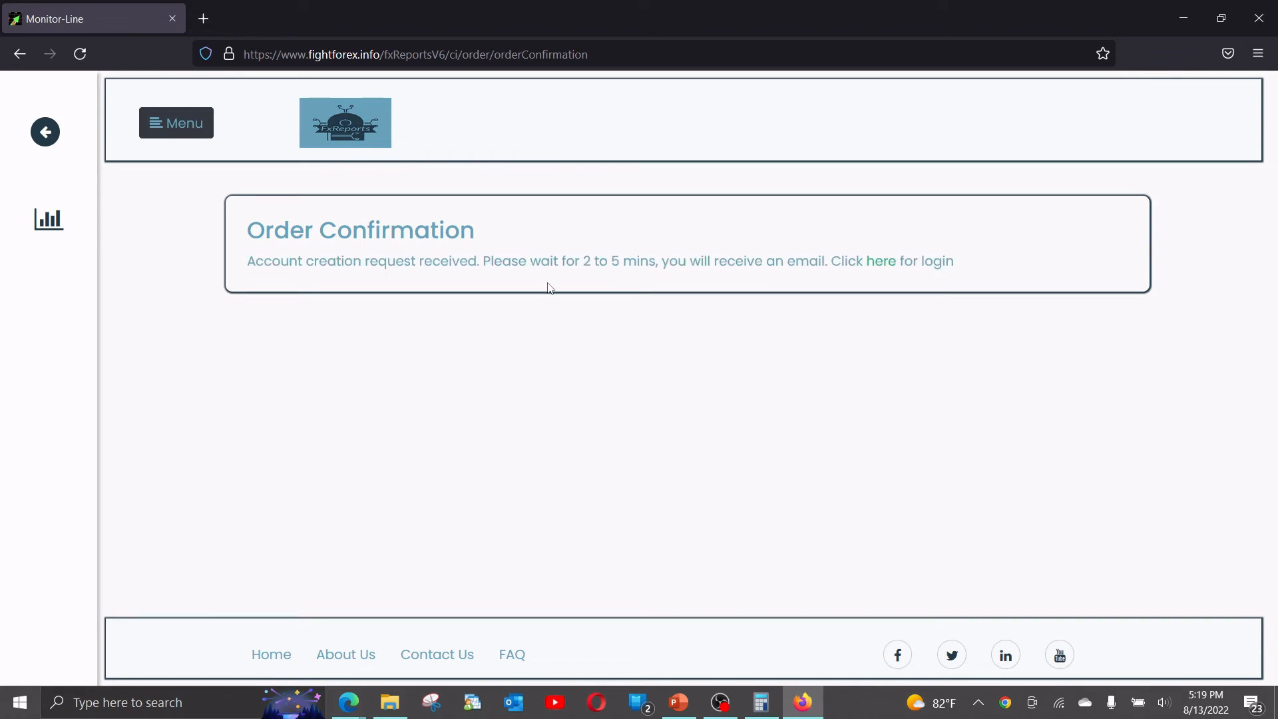
pyautogui.moveTo(584, 264); pyautogui.dragTo(648, 263)
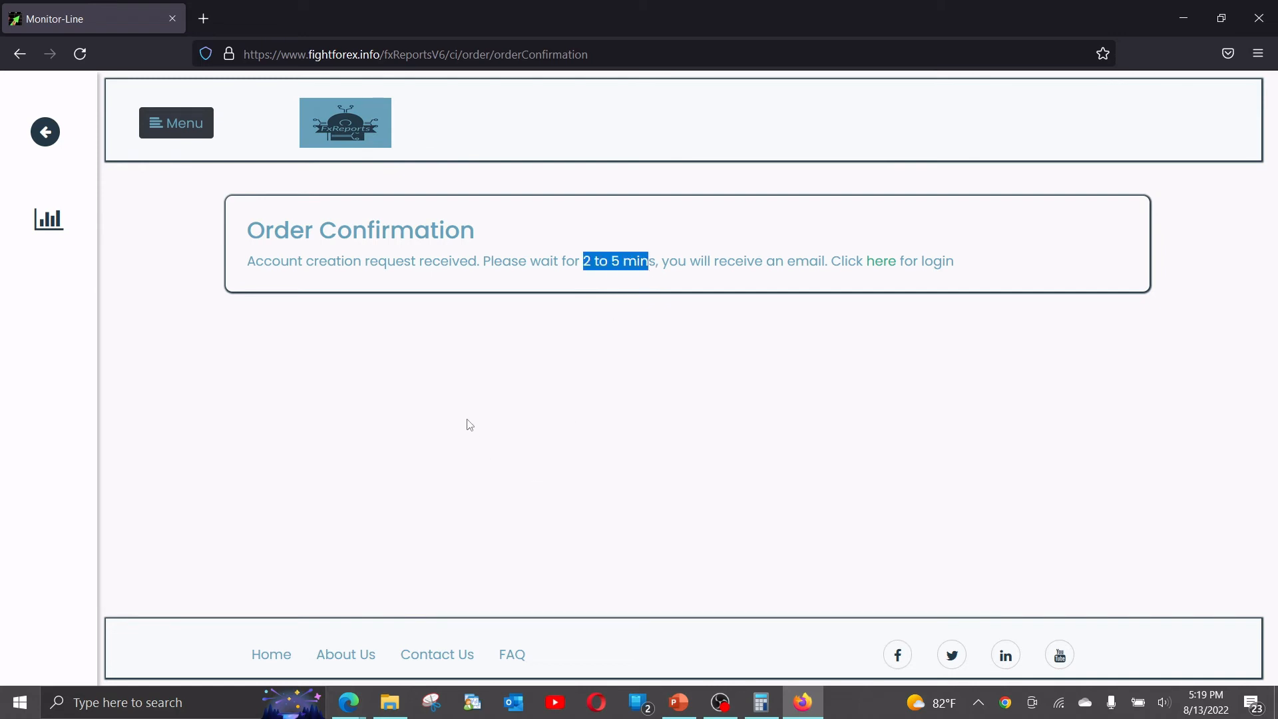
pyautogui.click(430, 328)
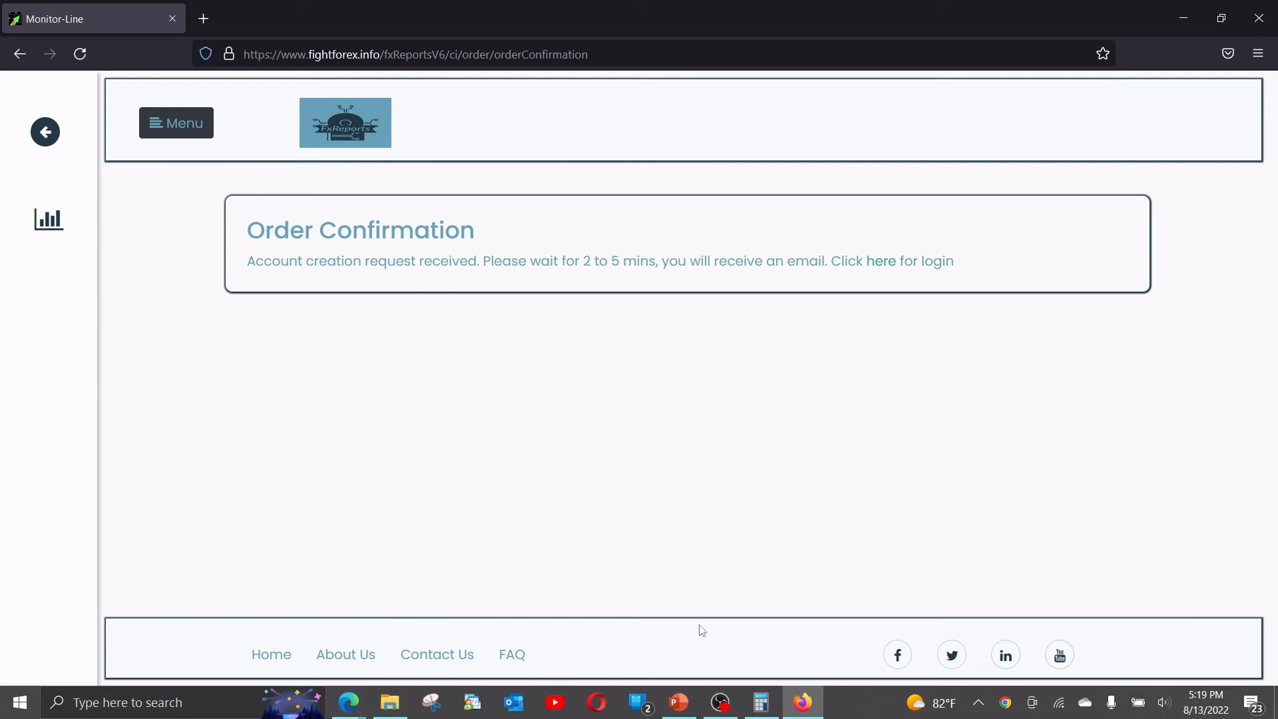
# Close the leftover program-list tab and the New Order Edge window.
pyautogui.click(352, 704)
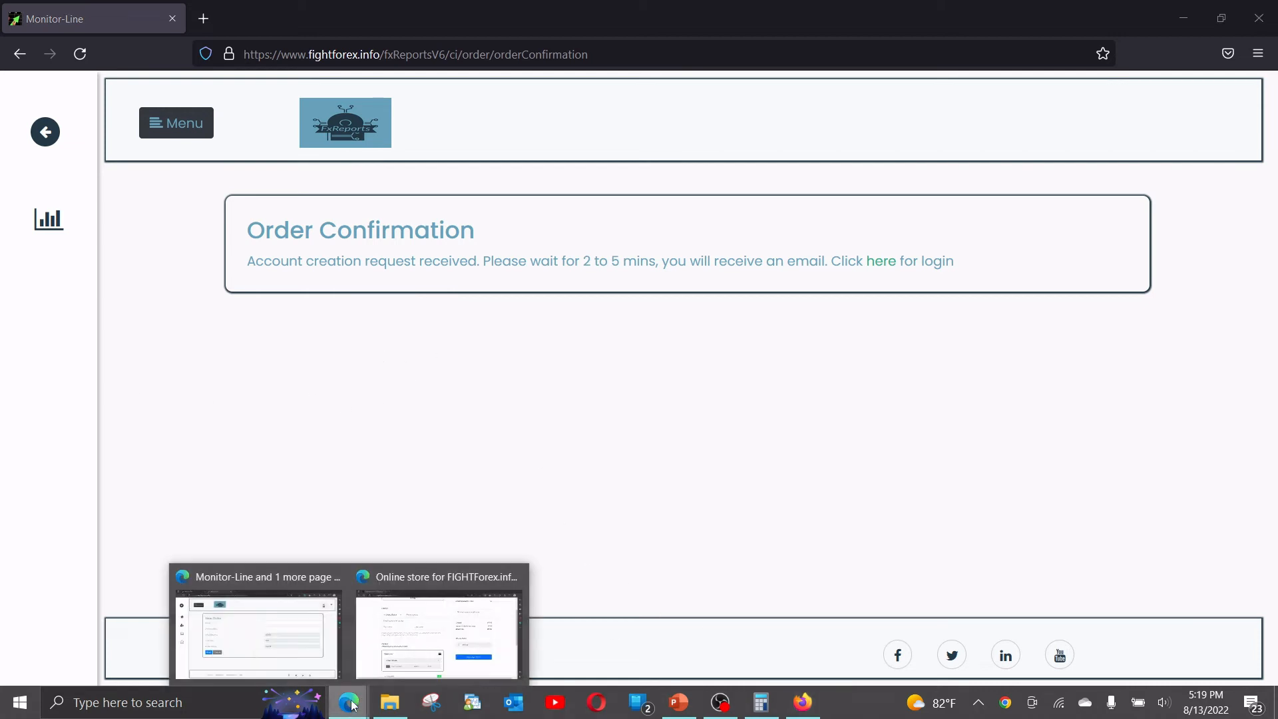
pyautogui.click(311, 666)
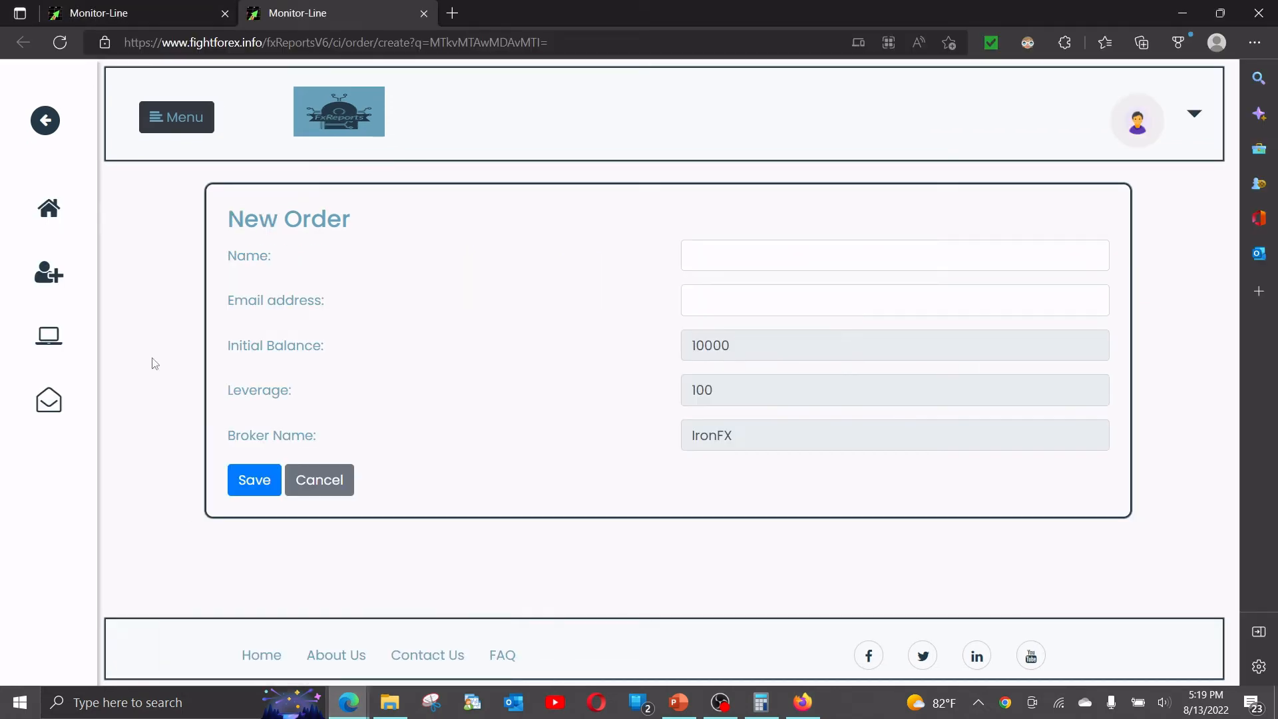
pyautogui.click(146, 17)
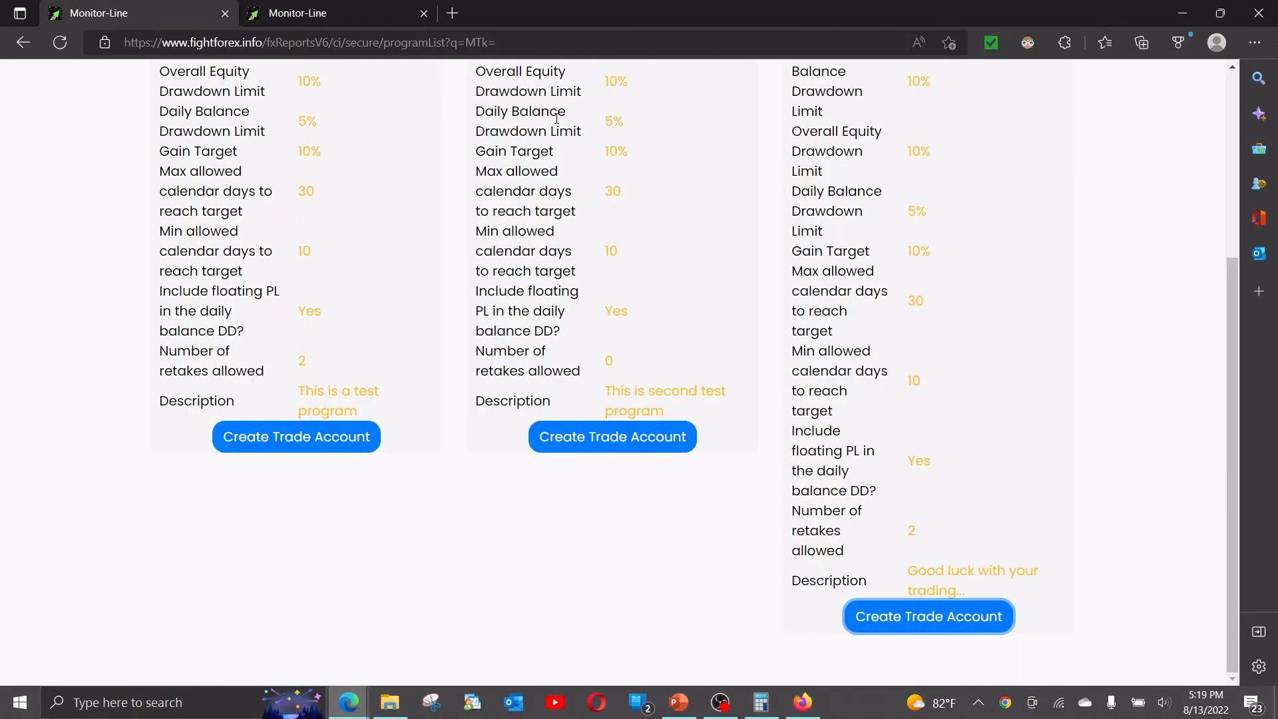
pyautogui.click(225, 13)
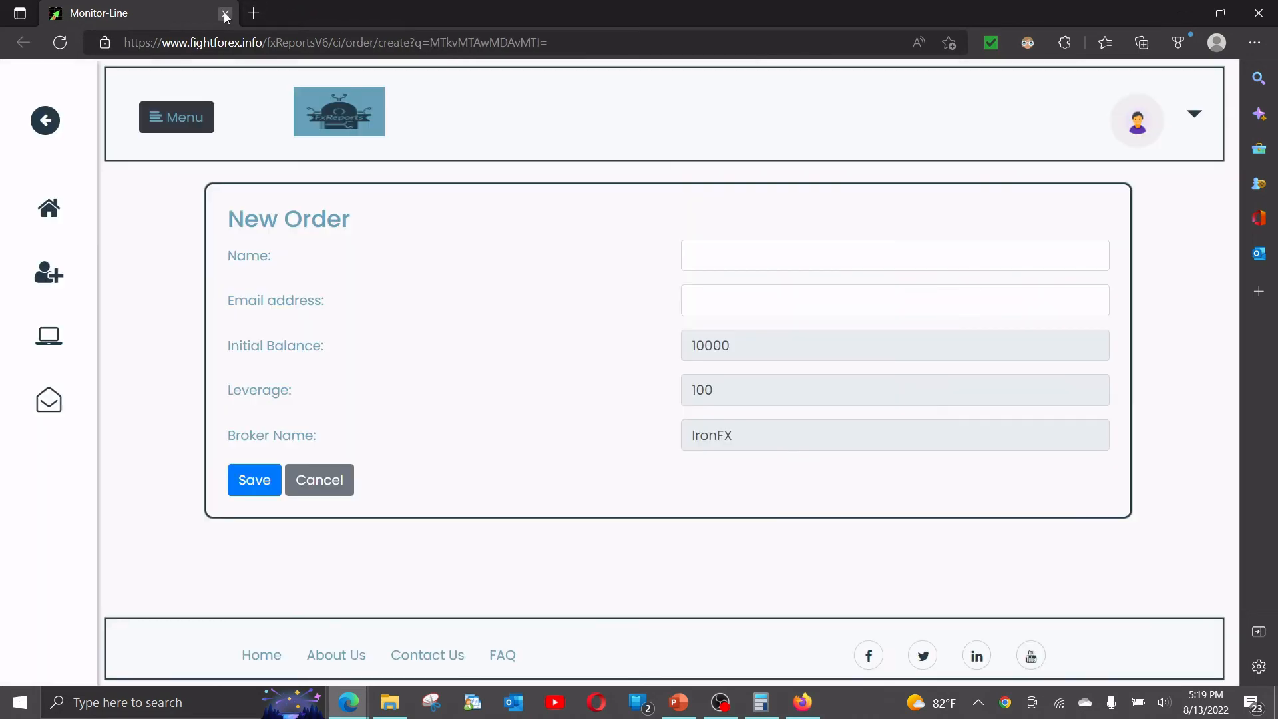
pyautogui.click(225, 13)
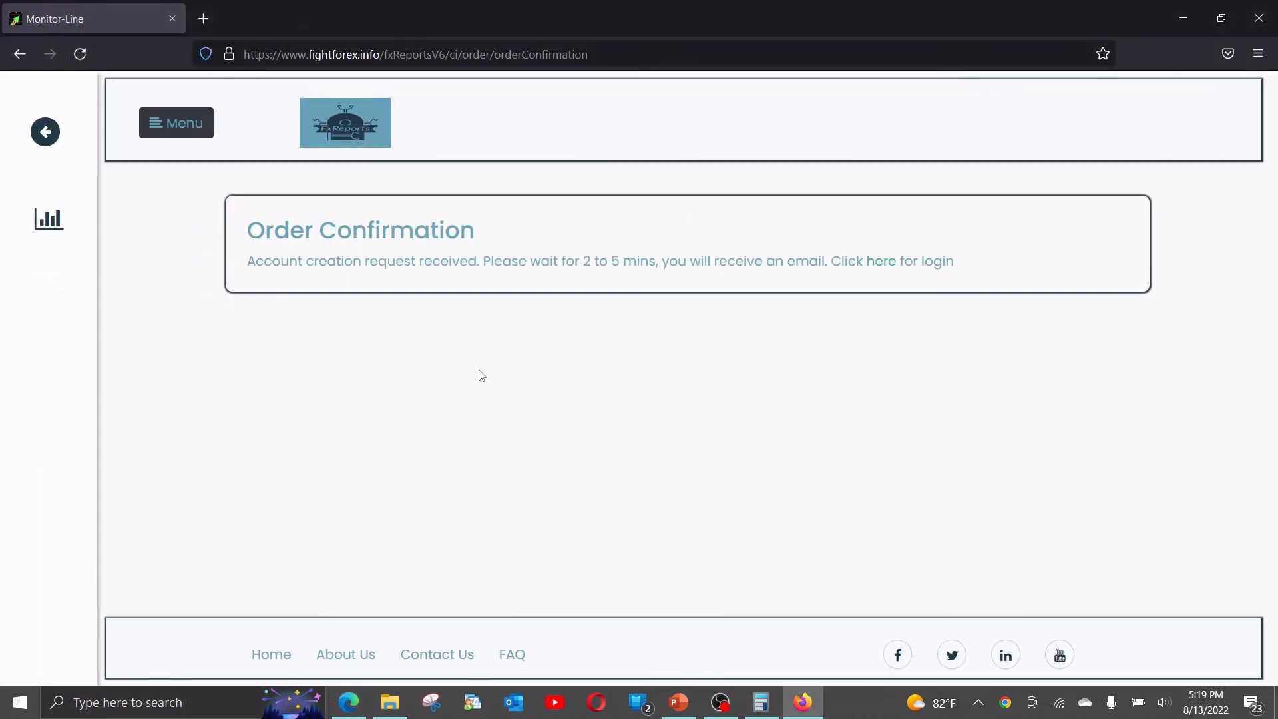
# Go back twice from Square checkout to the registration-fee product page, then return to the fxReports confirmation.
pyautogui.click(347, 704)
pyautogui.scroll(3, 108, 330)
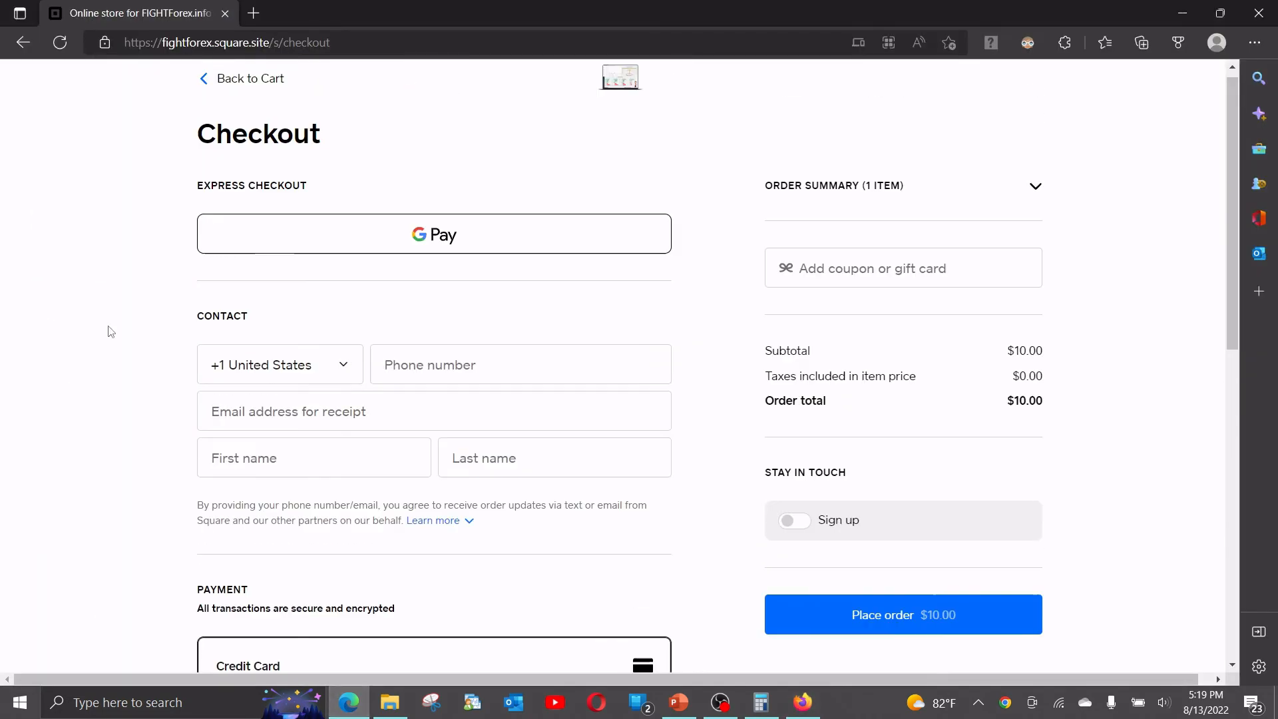
pyautogui.click(23, 41)
pyautogui.click(23, 45)
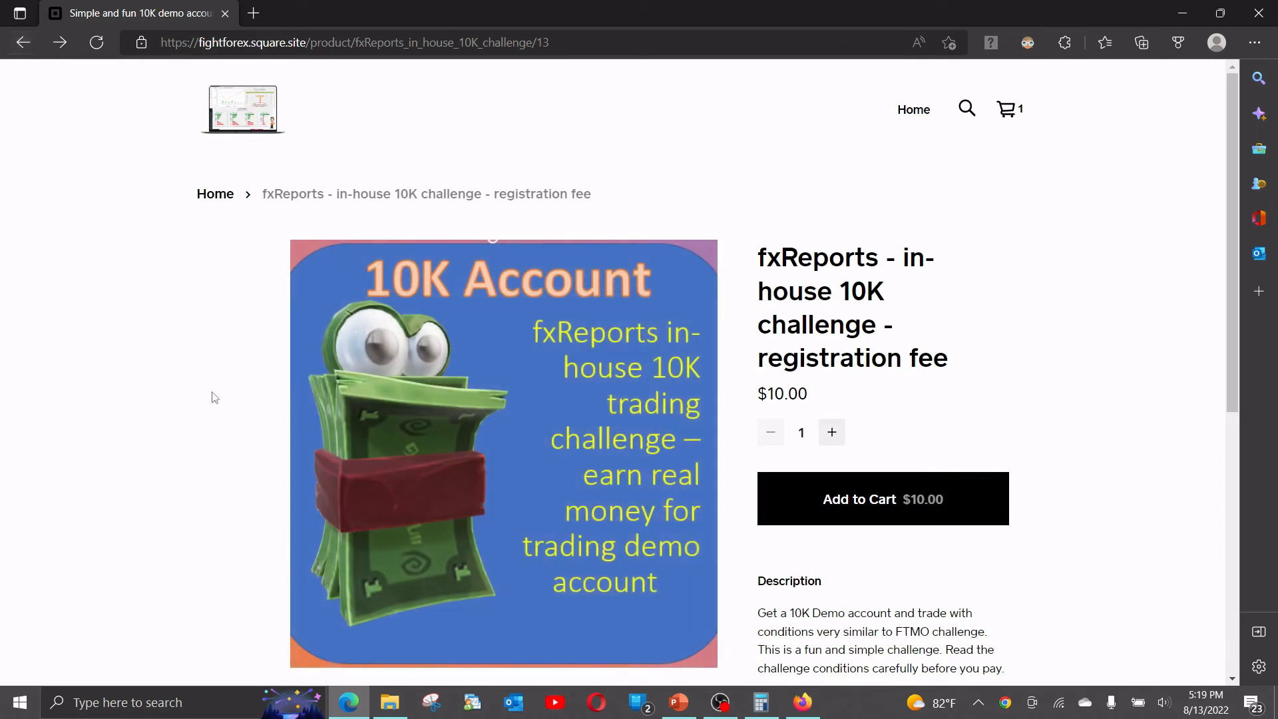
pyautogui.scroll(-3, 450, 215)
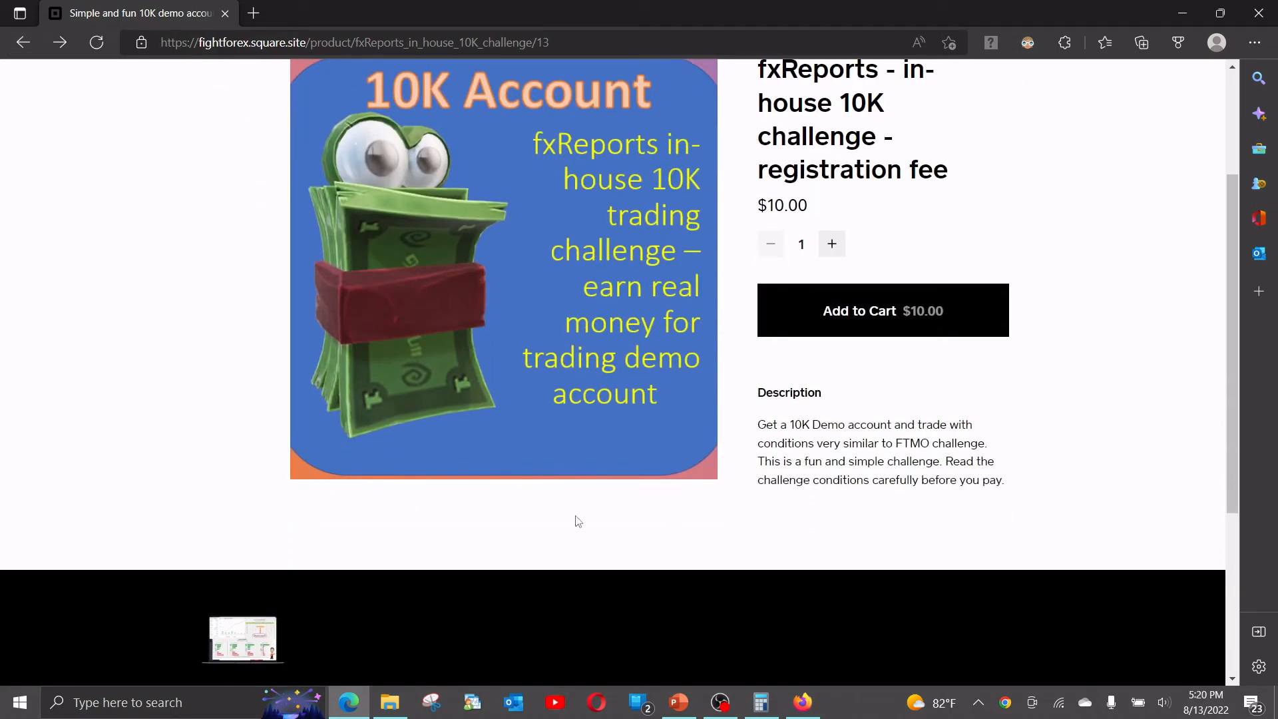
pyautogui.click(802, 700)
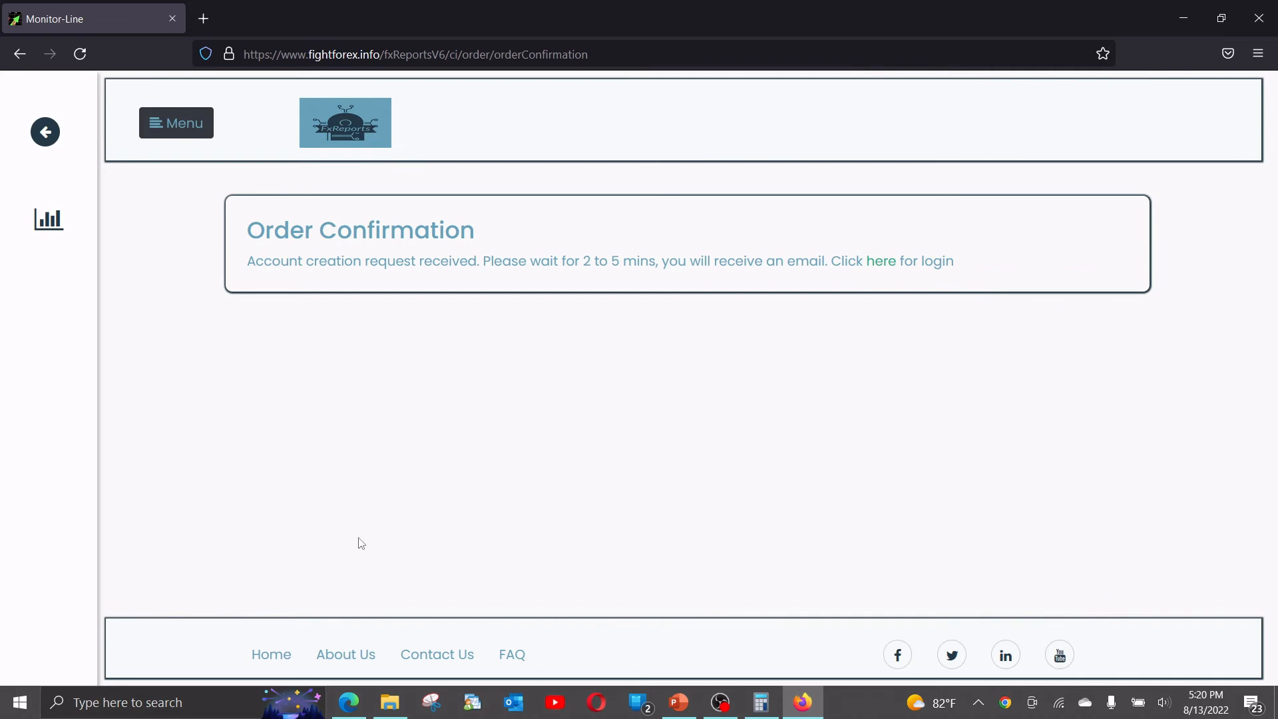
# Load Yahoo Mail in a new Firefox window and open the 'New trading account added for you' email.
pyautogui.middleClick(800, 707)
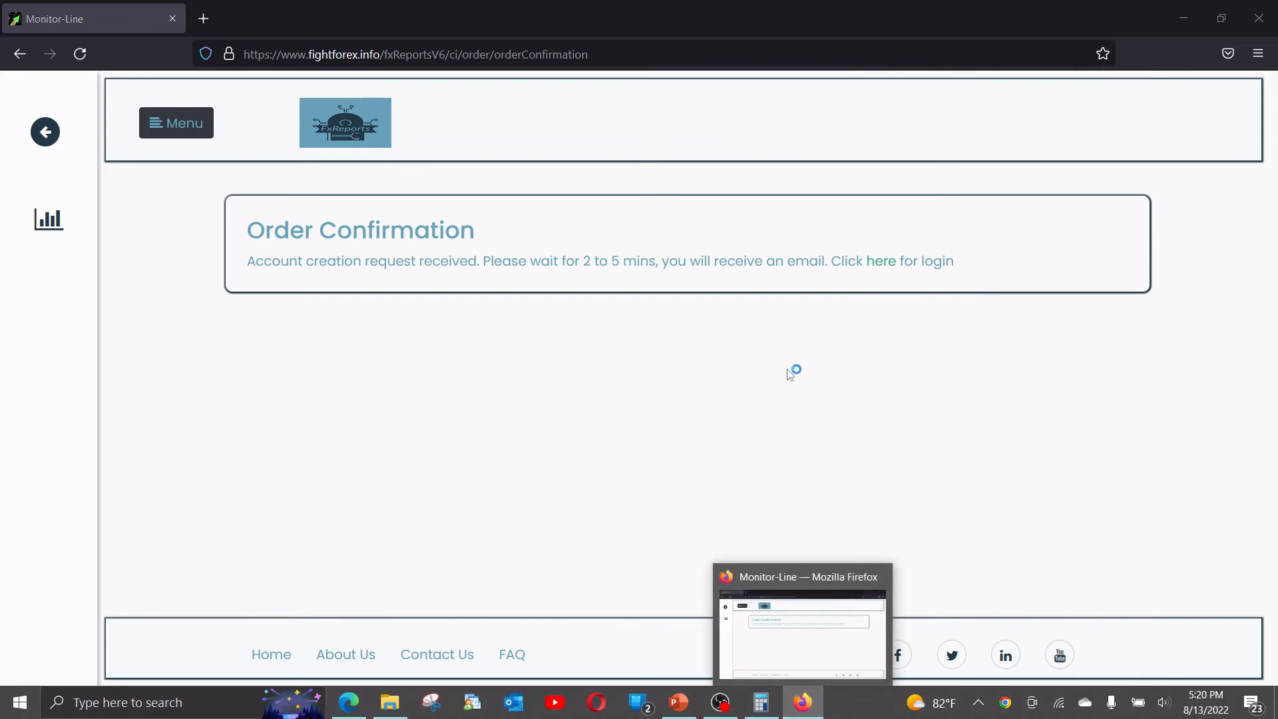
pyautogui.write('mail.yahoo.com/')
pyautogui.press('Return')
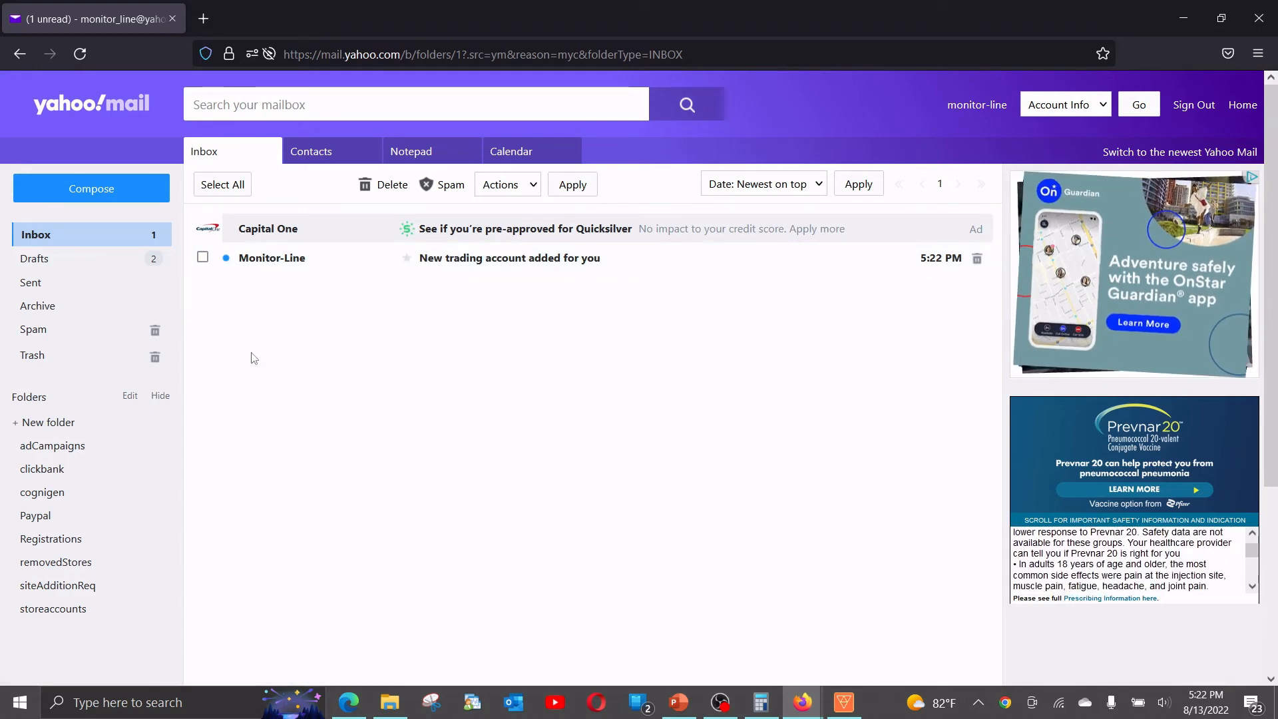
pyautogui.click(460, 261)
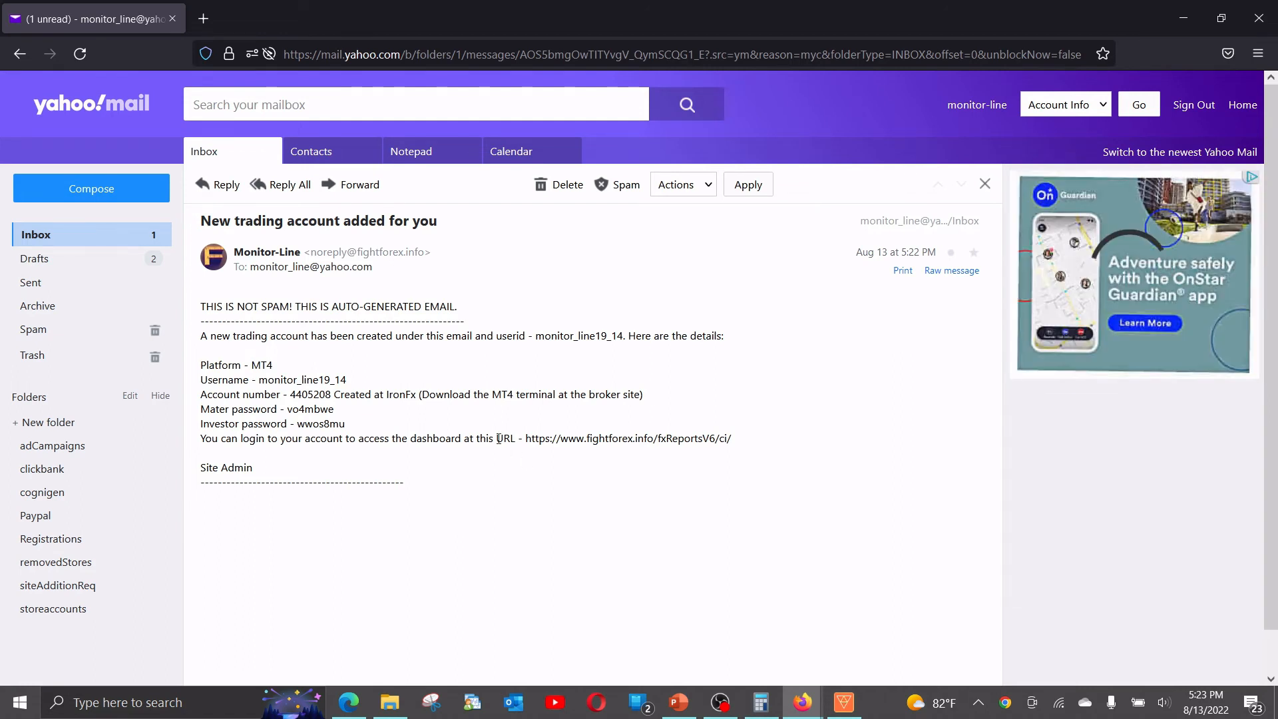
# Select the new account number, the IronFx broker name and the investor password in the email.
pyautogui.moveTo(290, 395); pyautogui.dragTo(304, 396)
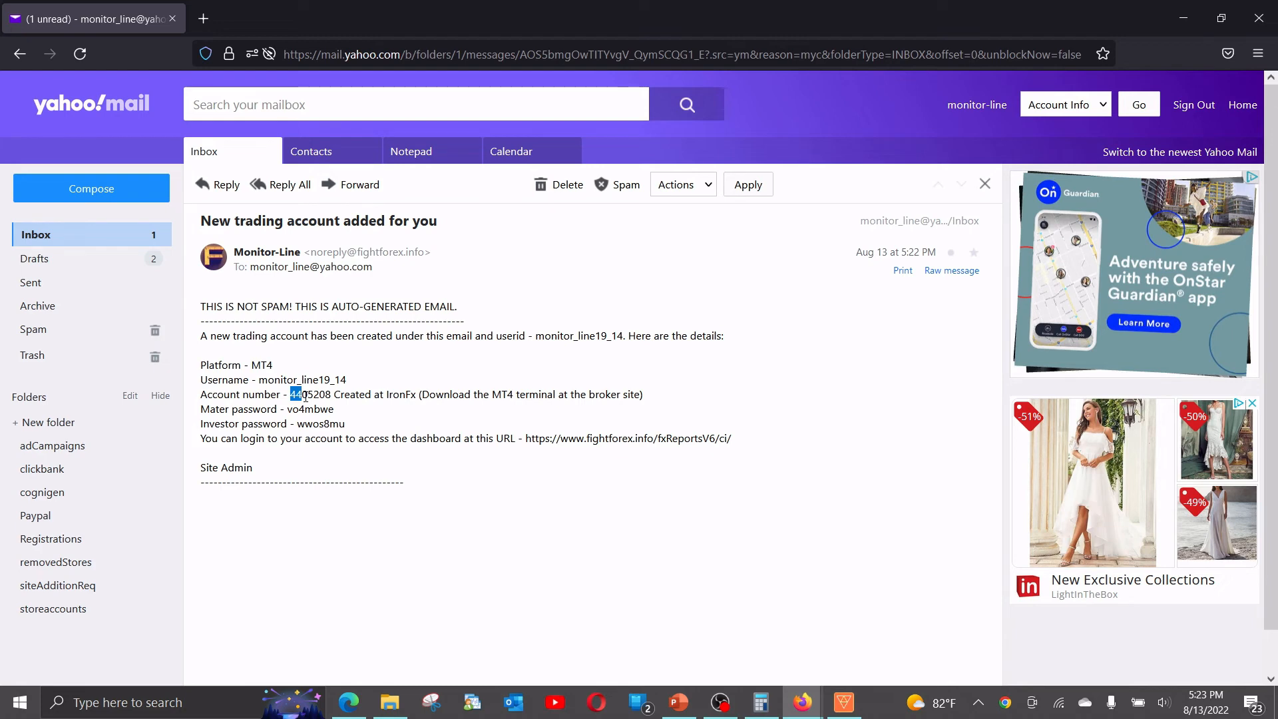
pyautogui.moveTo(386, 396); pyautogui.dragTo(415, 397)
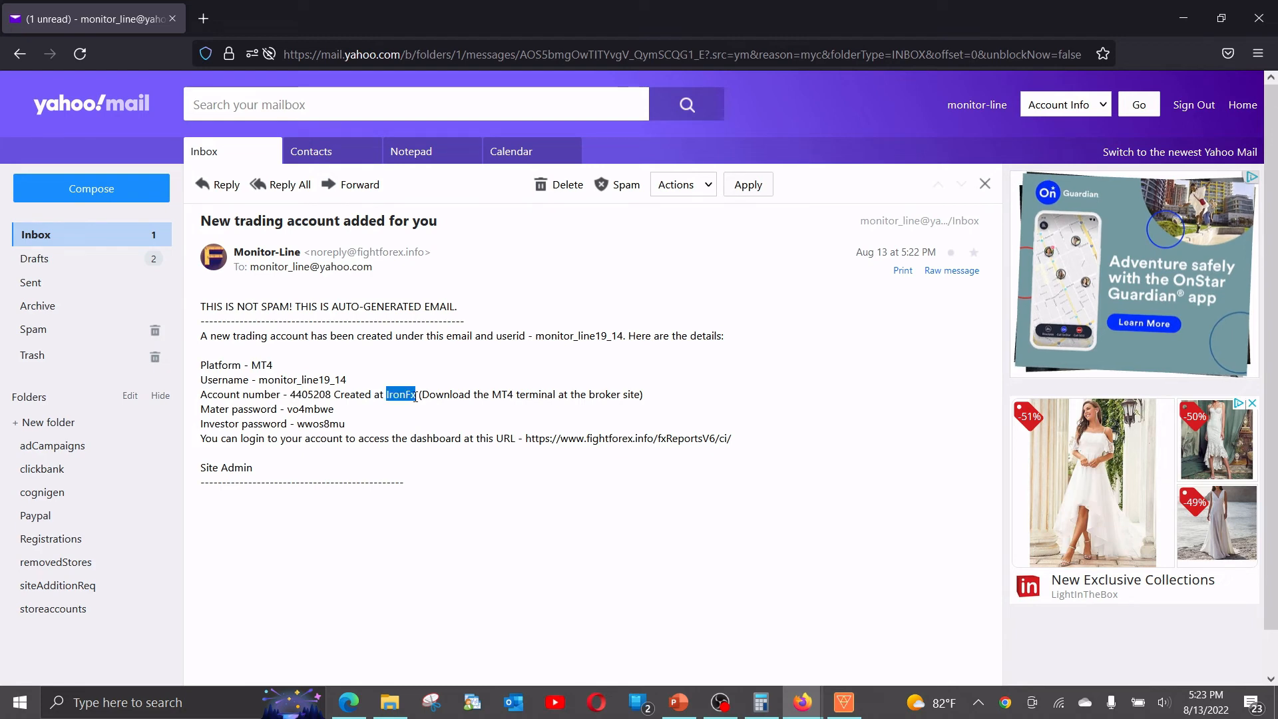
pyautogui.click(288, 411)
pyautogui.moveTo(288, 412); pyautogui.dragTo(347, 424)
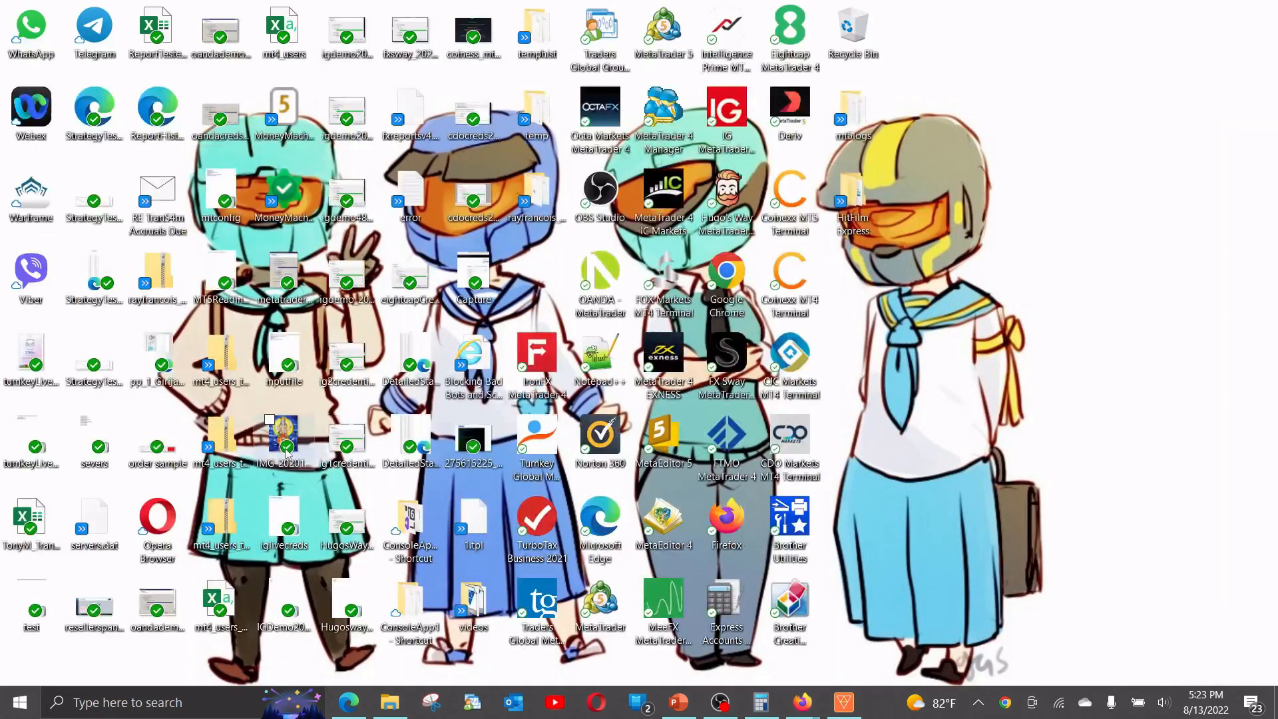
# Launch IronFX MetaTrader 4 and paste the new account number into the trade-account login form.
pyautogui.doubleClick(532, 358)
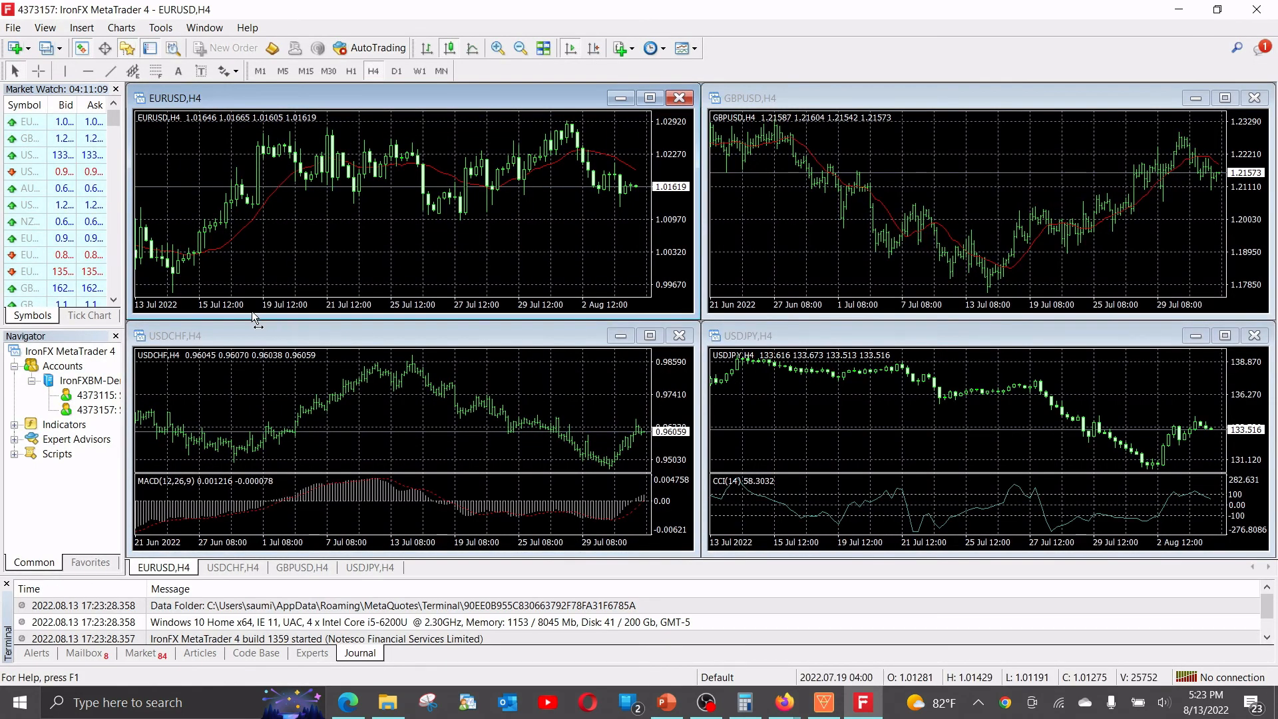
pyautogui.hotkey('alt', 'Tab')
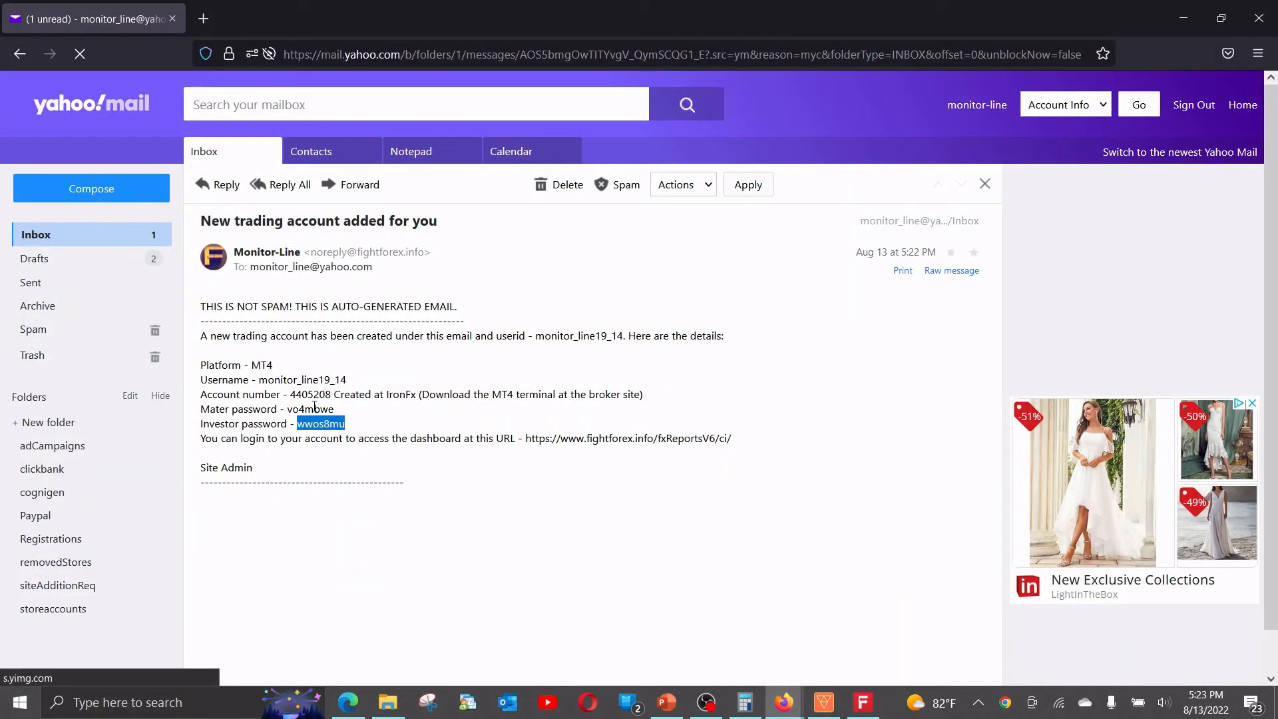
pyautogui.hotkey('alt', 'Tab')
pyautogui.click(13, 27)
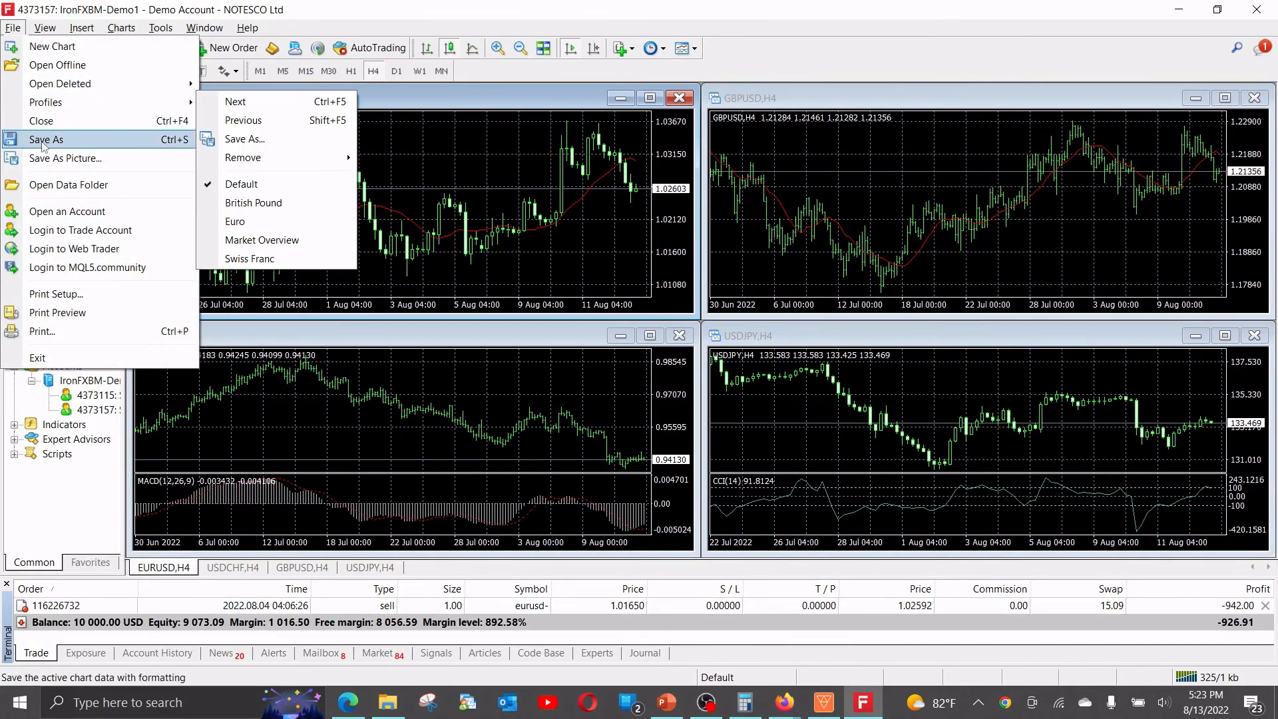
pyautogui.click(48, 230)
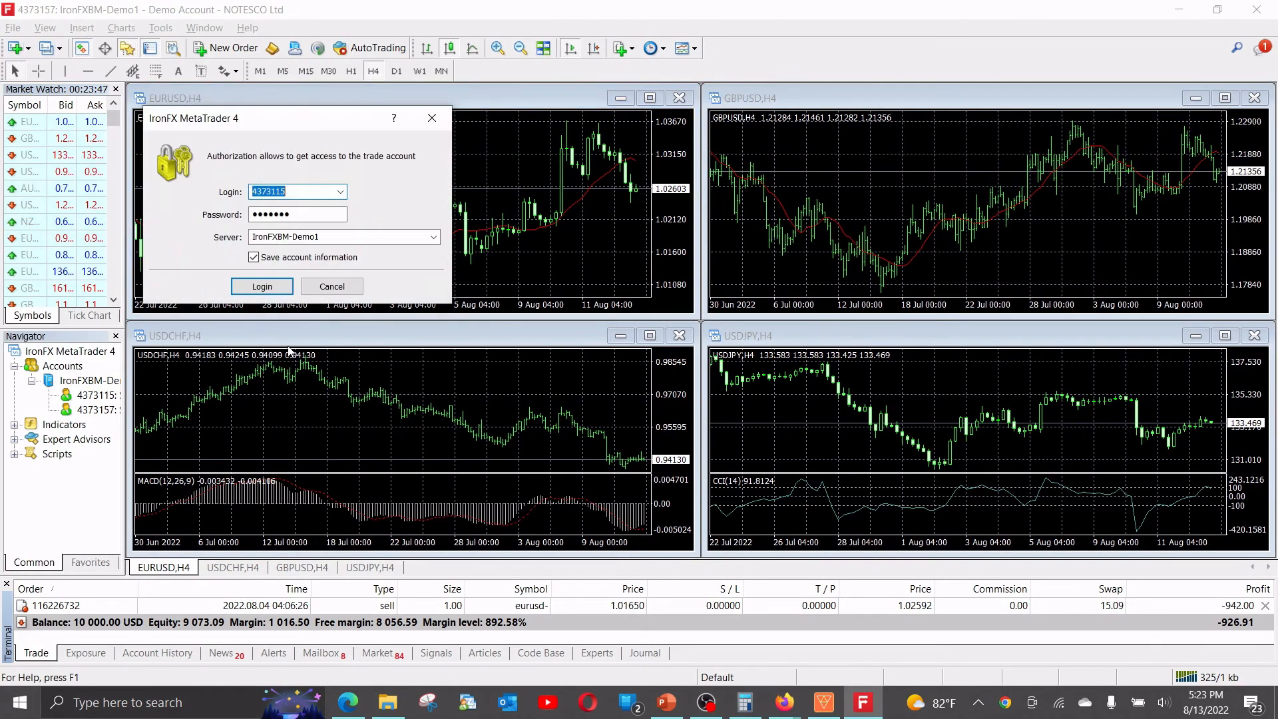
pyautogui.press('Tab')
# Copy the master password from the email into the login form and log in.
pyautogui.hotkey('alt', 'Tab')
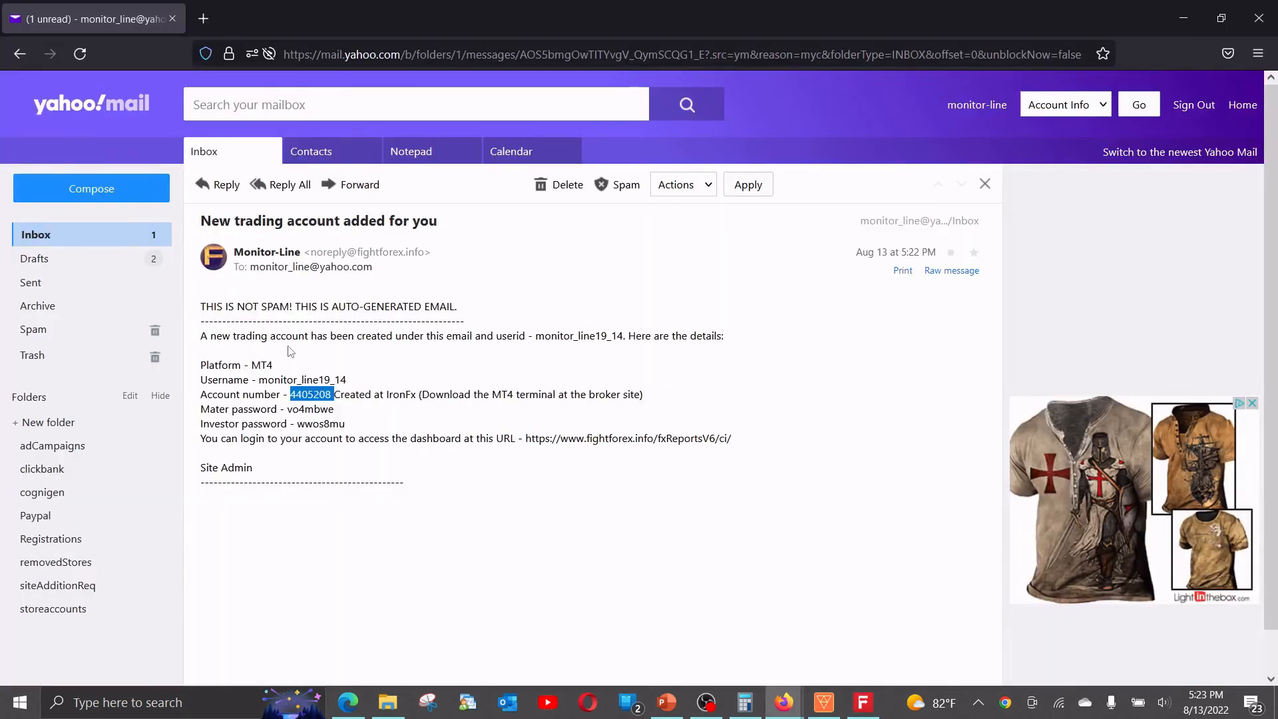
pyautogui.doubleClick(303, 409)
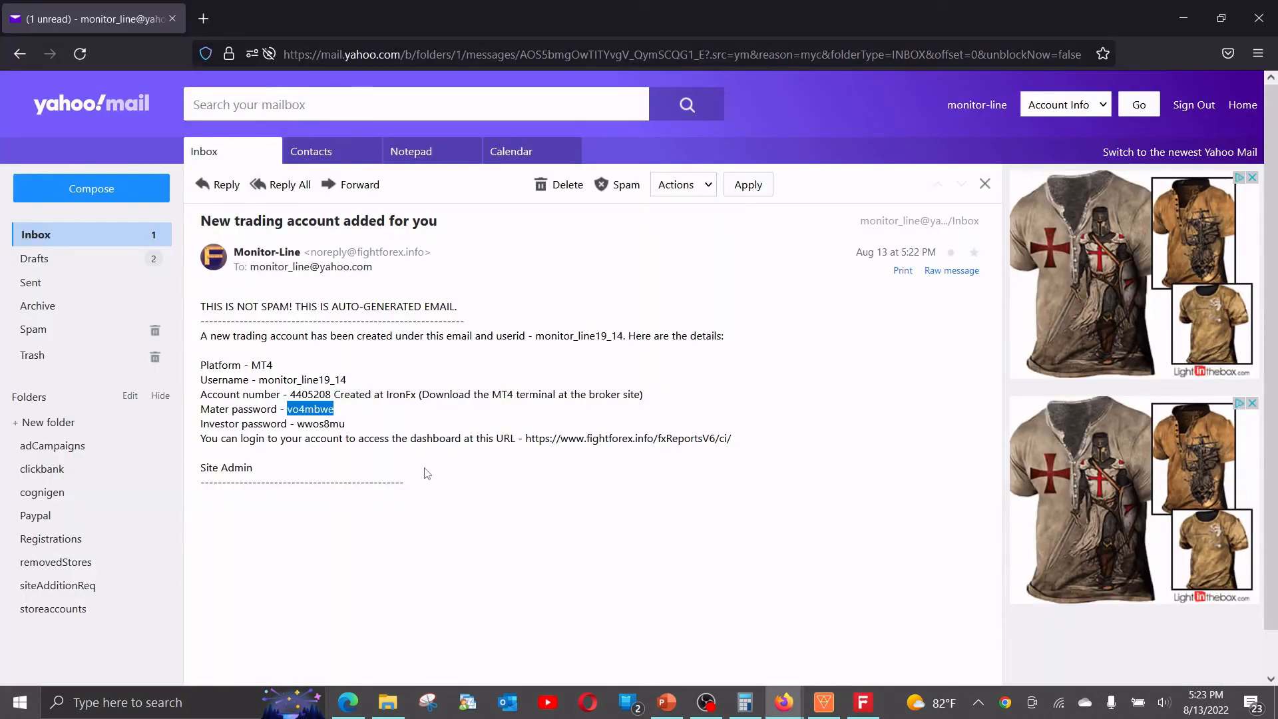
pyautogui.hotkey('alt', 'Tab')
pyautogui.hotkey('ctrl', 'v')
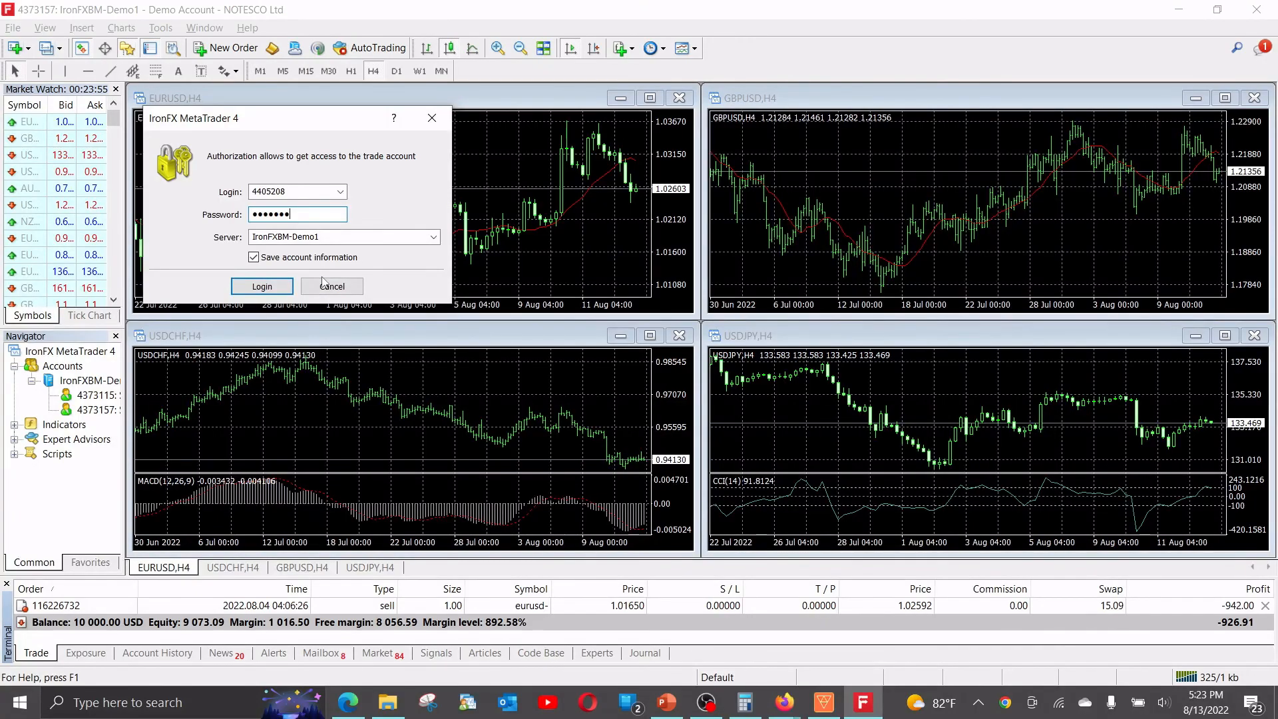
pyautogui.press('Tab')
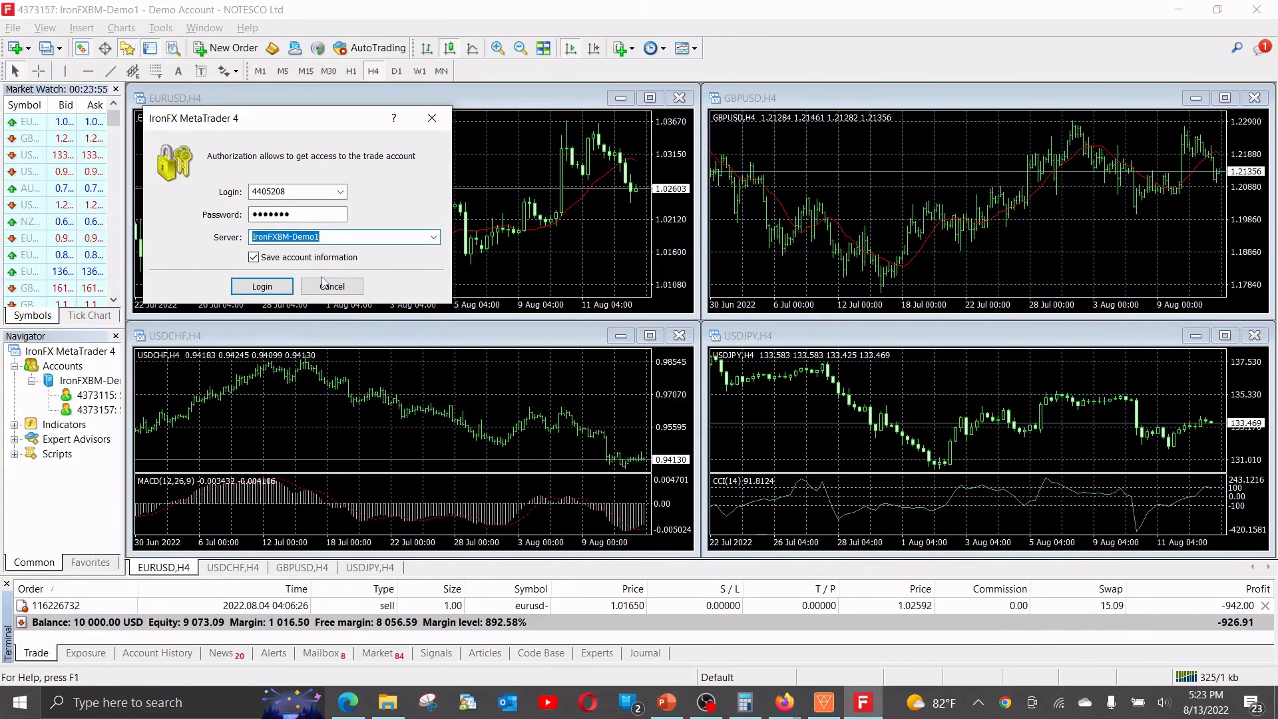
pyautogui.click(279, 290)
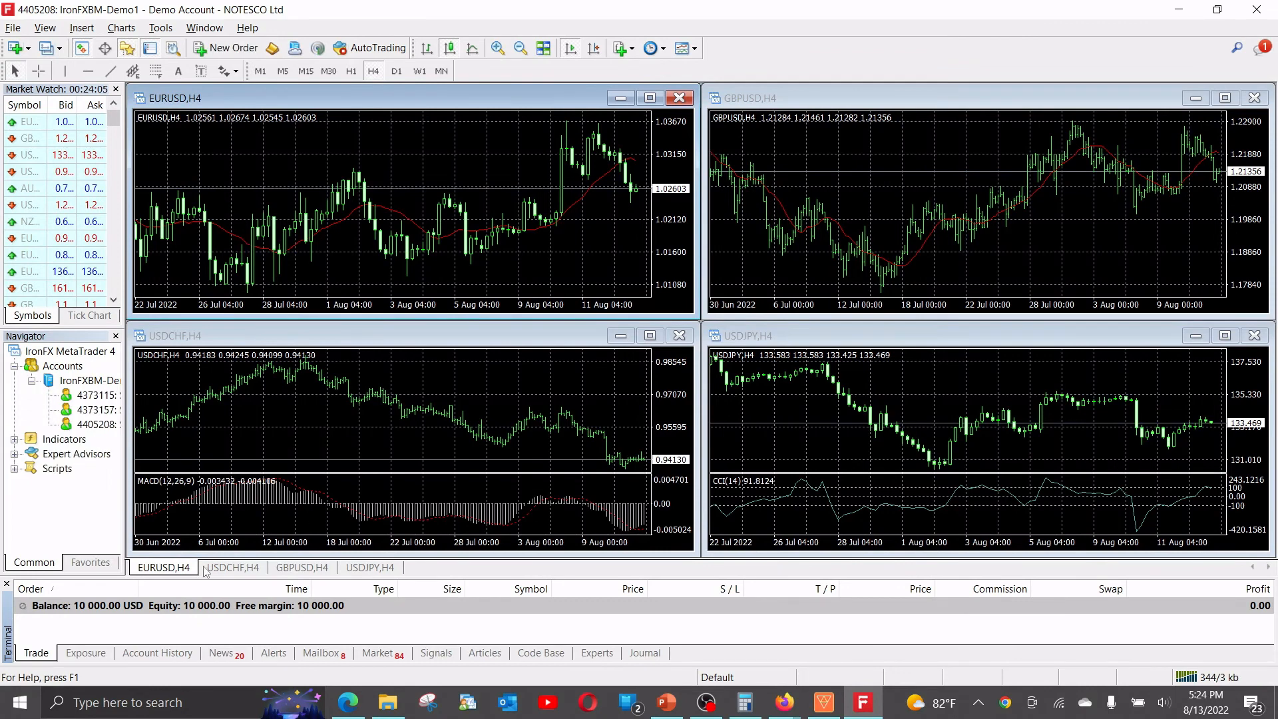
# Show the 10 000.00 USD balance in an enlarged Trade panel, then open a new Edge window.
pyautogui.click(40, 655)
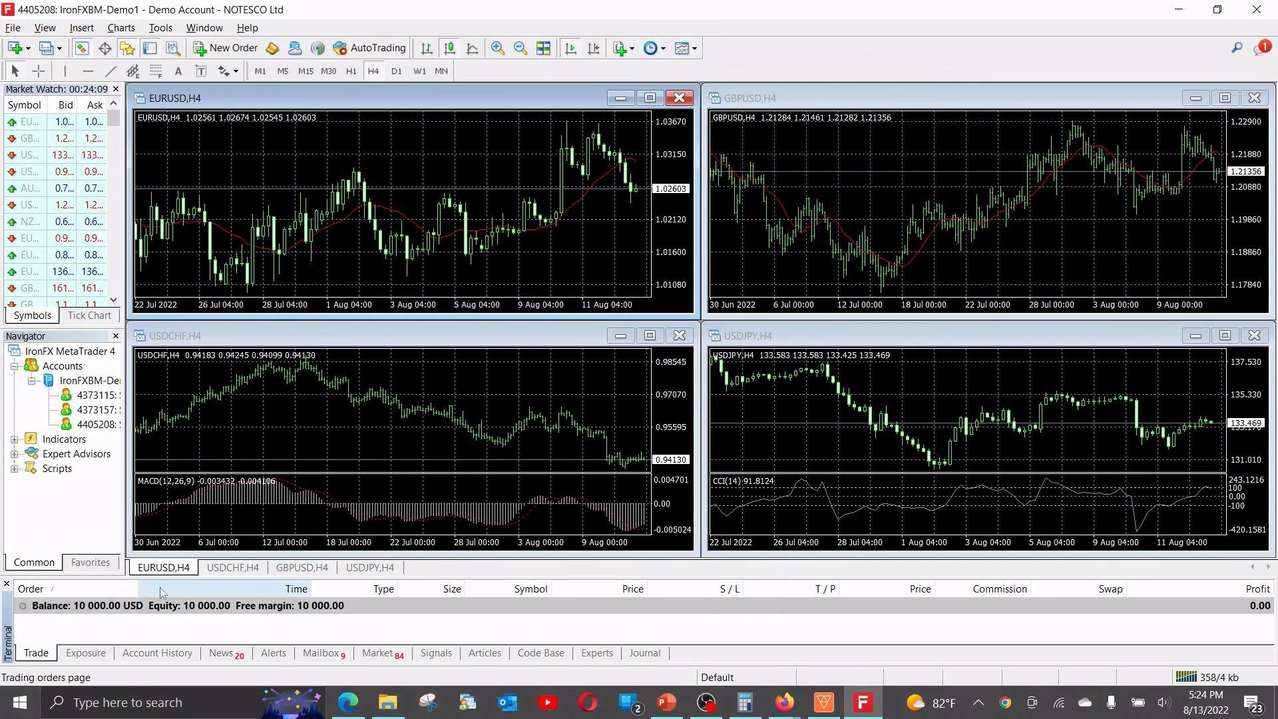
pyautogui.moveTo(206, 577); pyautogui.dragTo(210, 438)
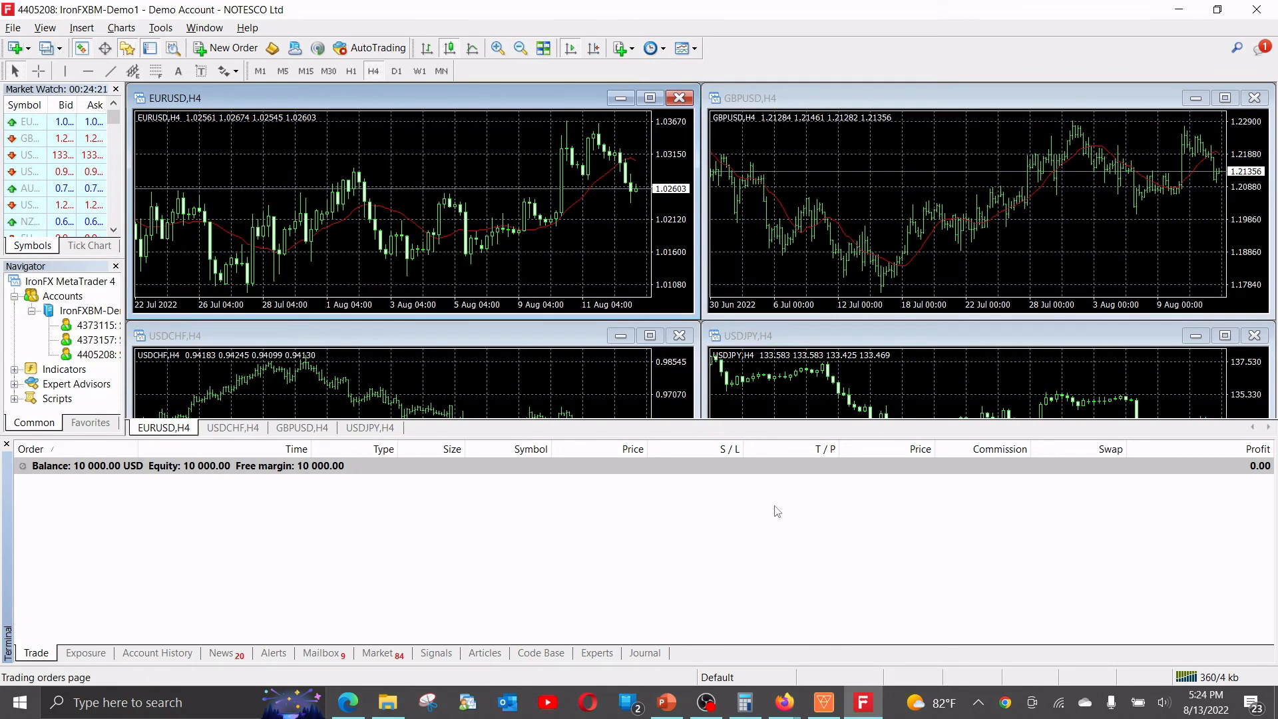
pyautogui.click(356, 703)
pyautogui.middleClick(356, 702)
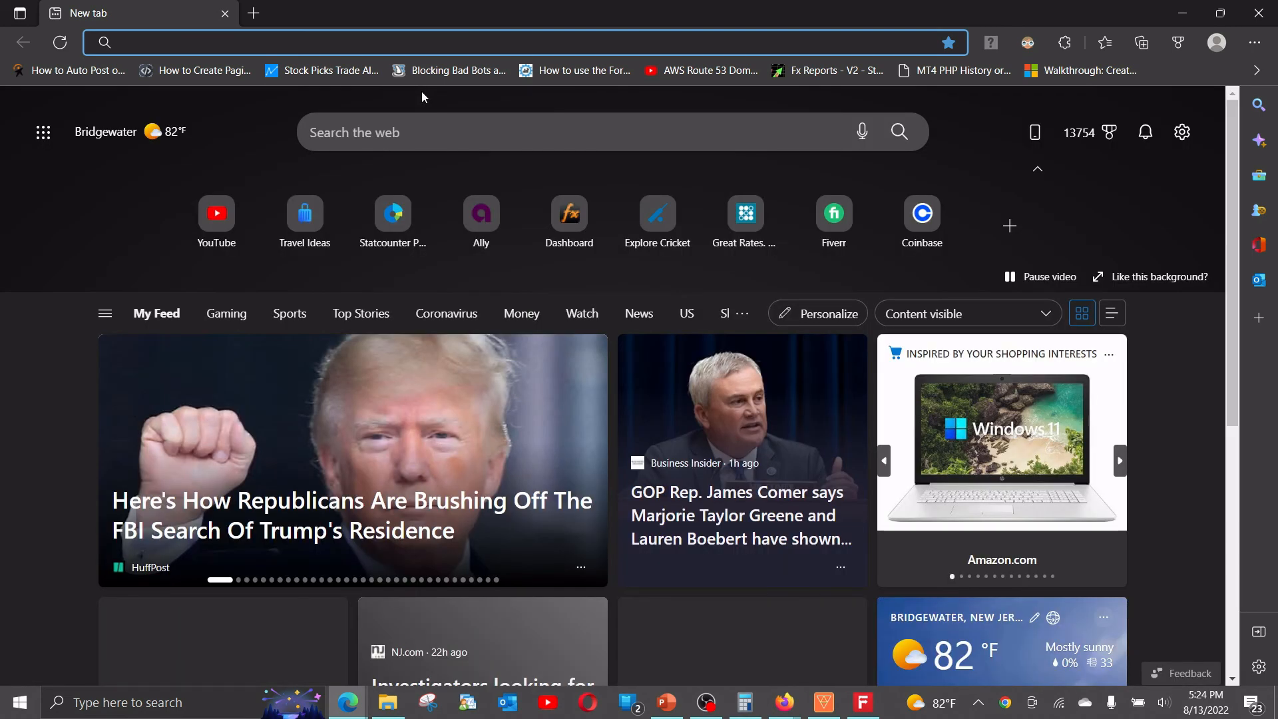
# Reach fxReports through the 'fxre' address suggestion and sign in as the CompanyTest admin.
pyautogui.write('fxre')
pyautogui.press('Down')
pyautogui.press('Down')
pyautogui.press('Down')
pyautogui.press('Down')
pyautogui.press('Down')
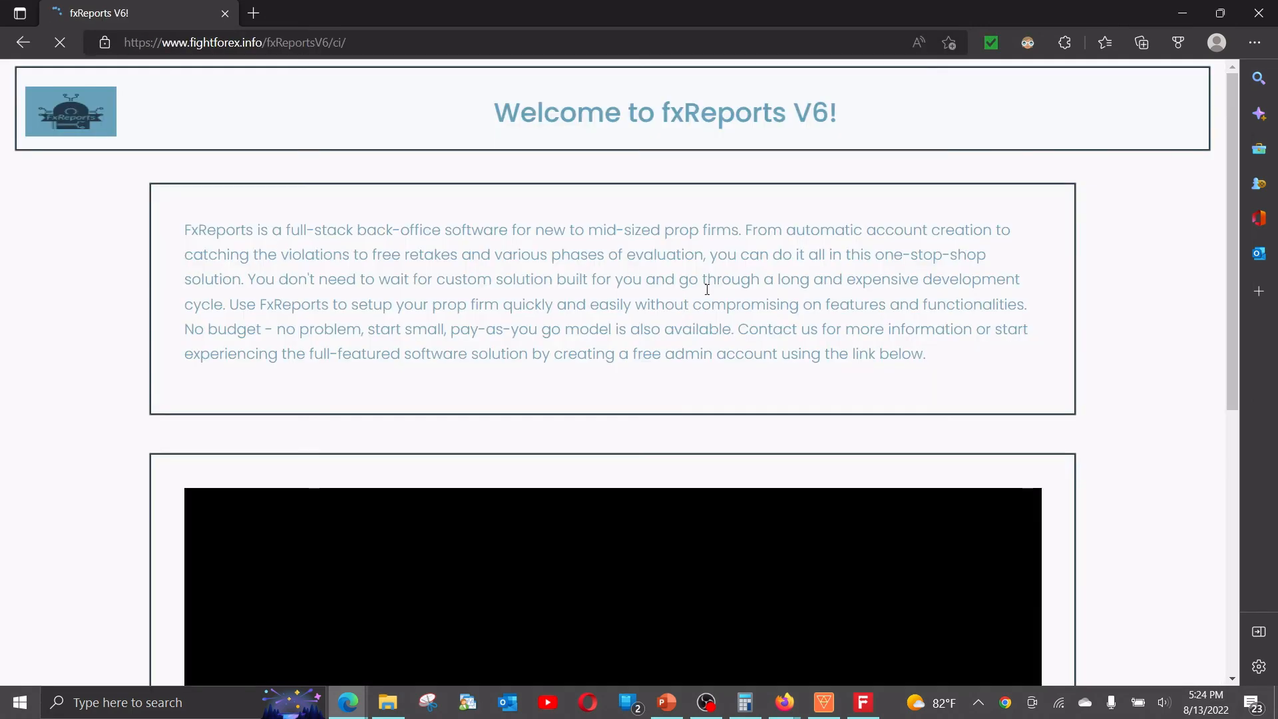
pyautogui.scroll(-8, 707, 290)
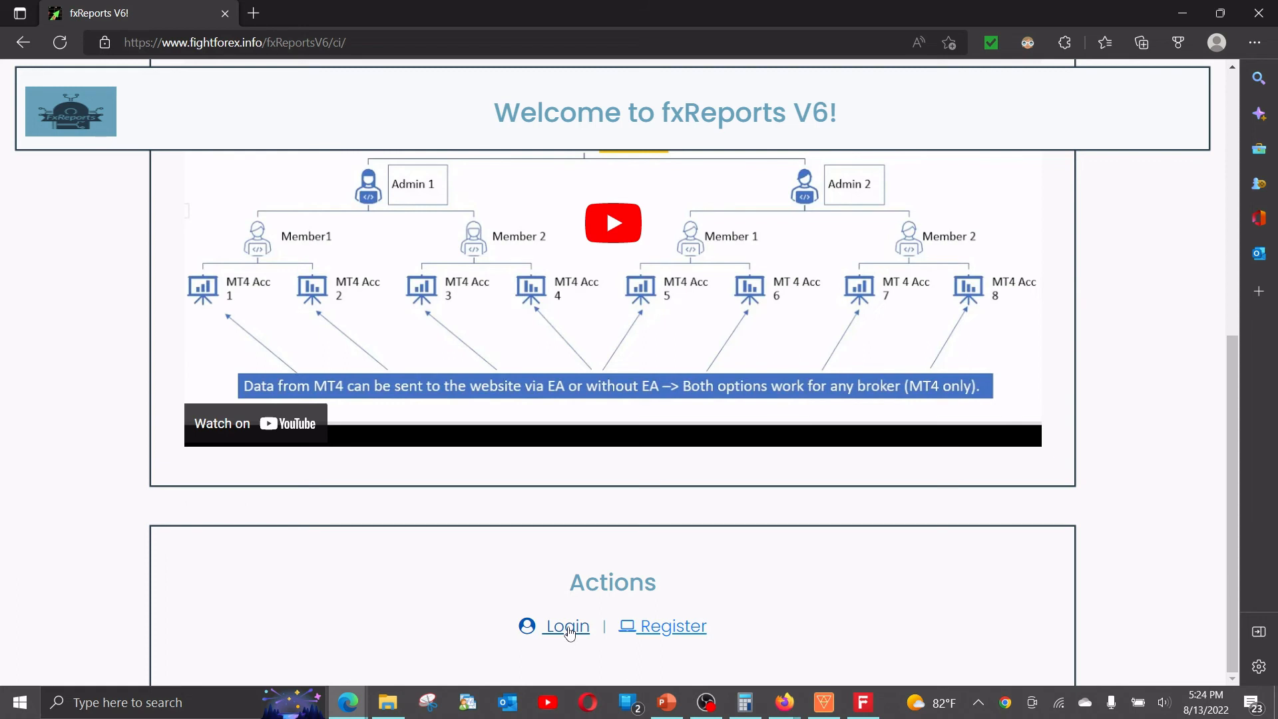
pyautogui.click(569, 632)
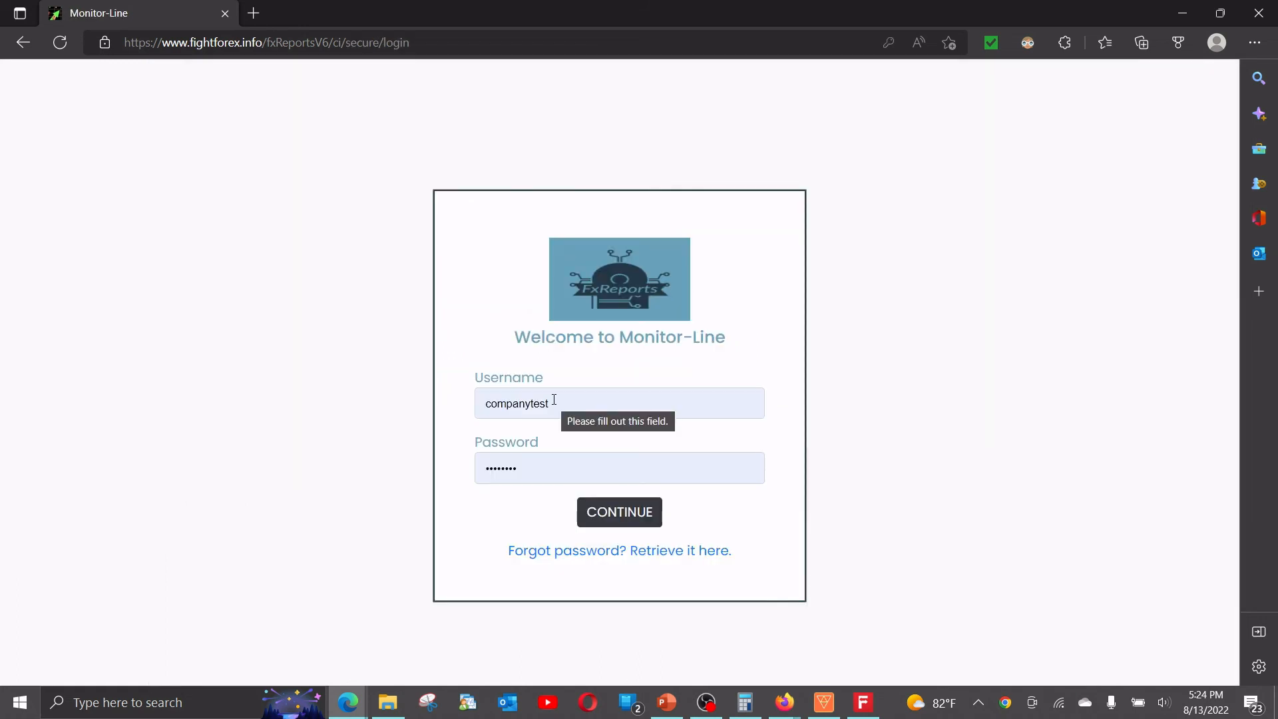
pyautogui.click(608, 519)
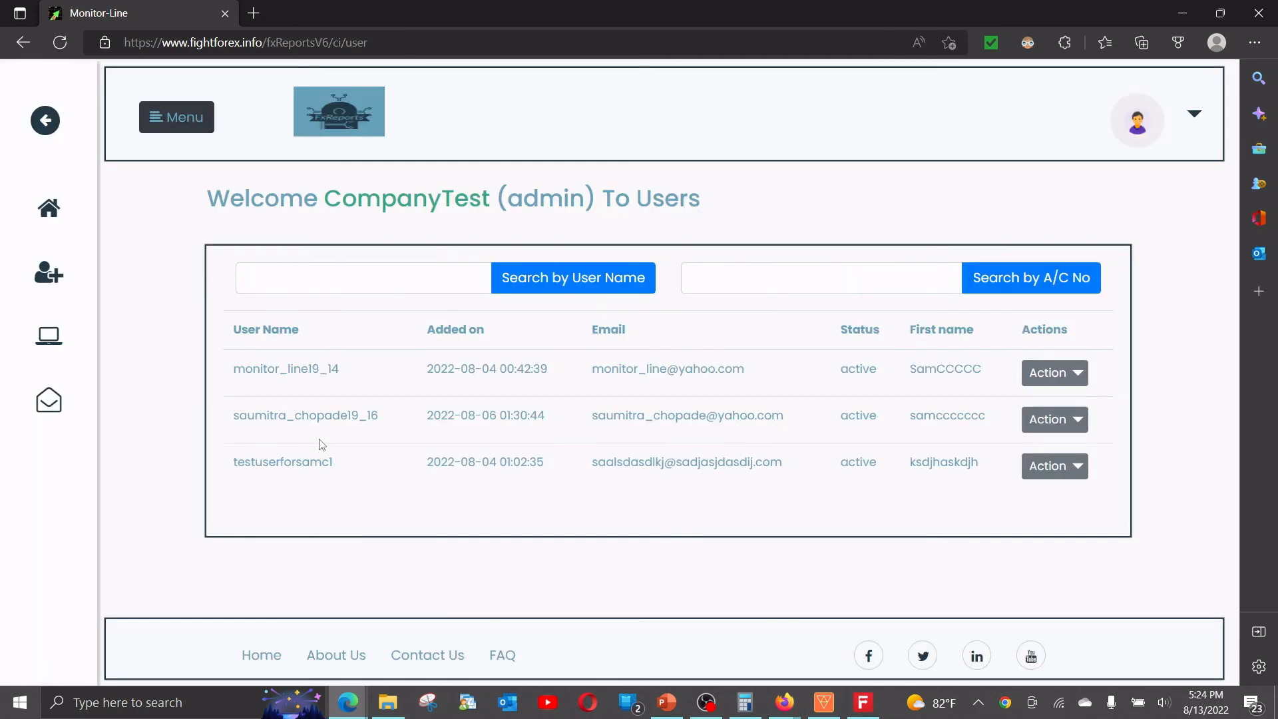
# Show the first user's trading accounts and check the new 10K account number against MetaTrader.
pyautogui.moveTo(591, 368); pyautogui.dragTo(744, 373)
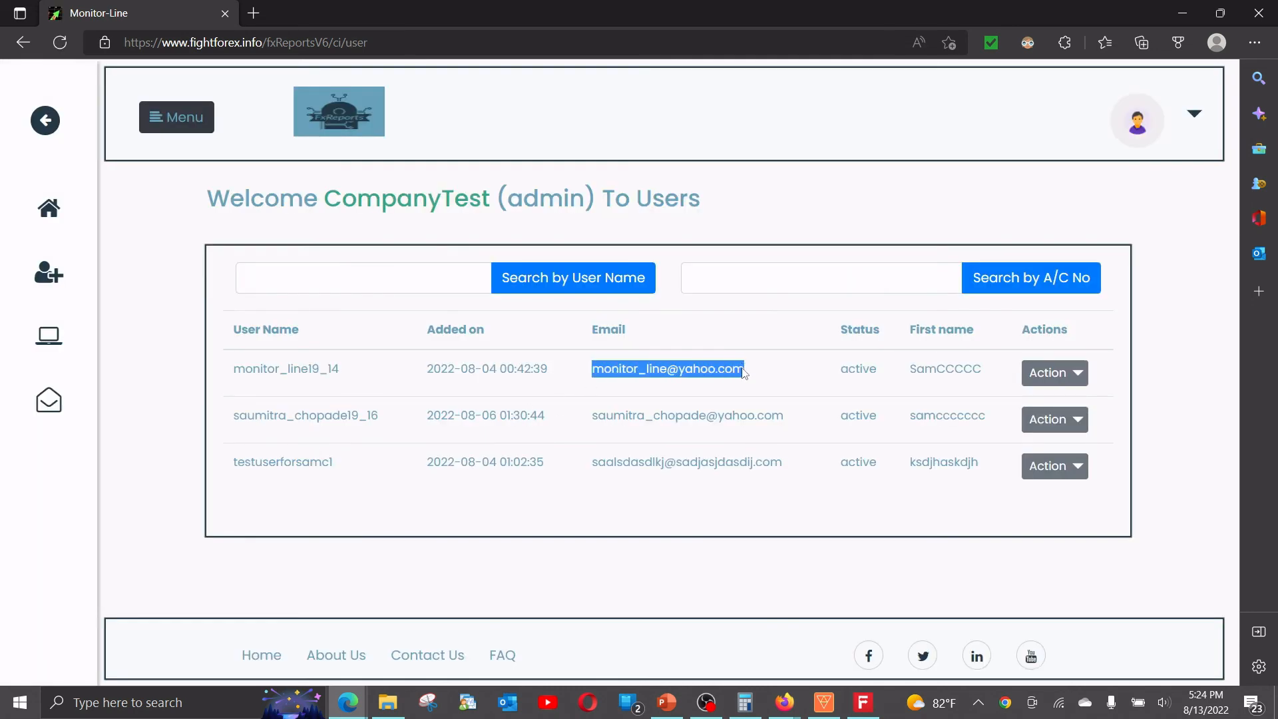
pyautogui.click(1046, 384)
pyautogui.click(1026, 436)
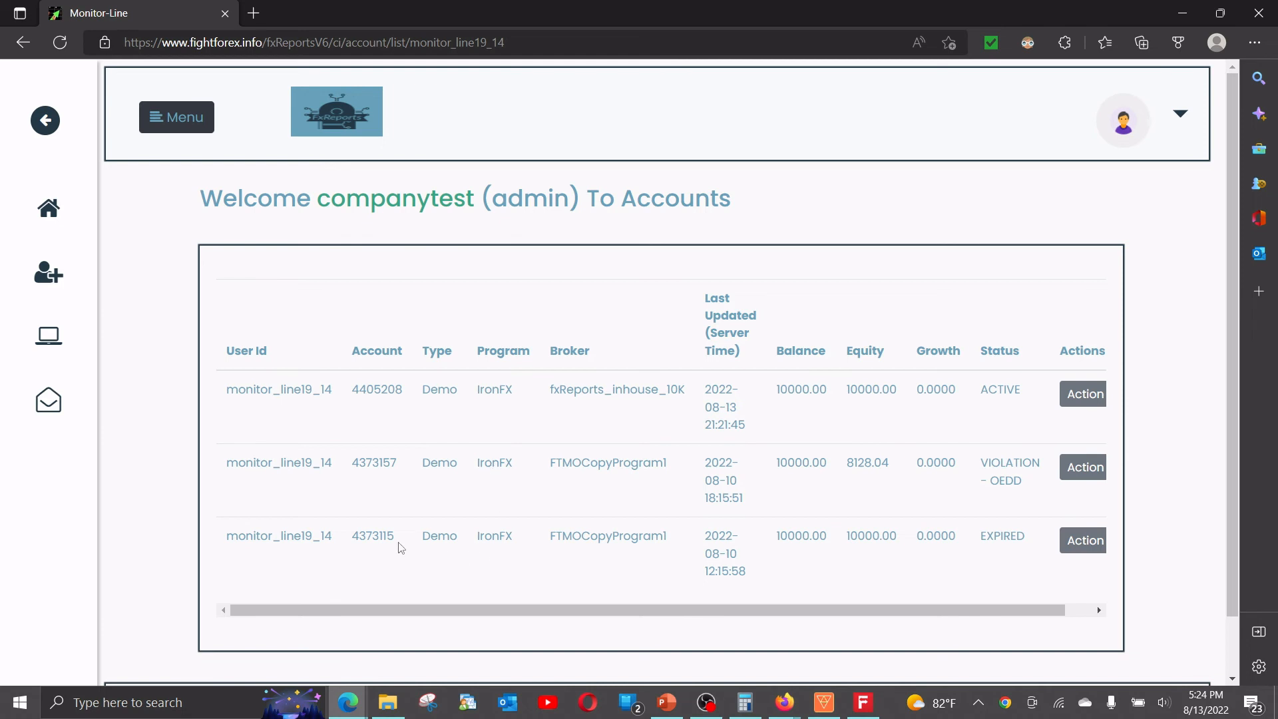
pyautogui.moveTo(352, 389); pyautogui.dragTo(408, 392)
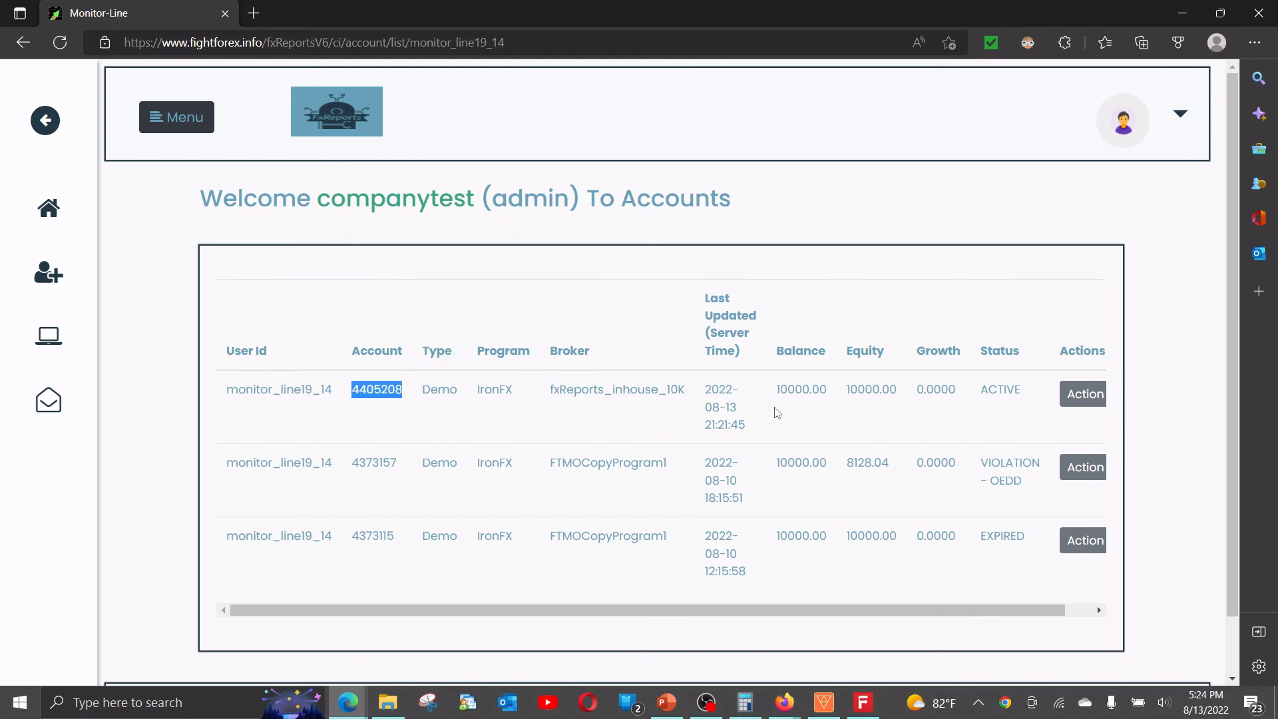
pyautogui.hotkey('alt', 'Tab')
pyautogui.hotkey('alt', 'Tab')
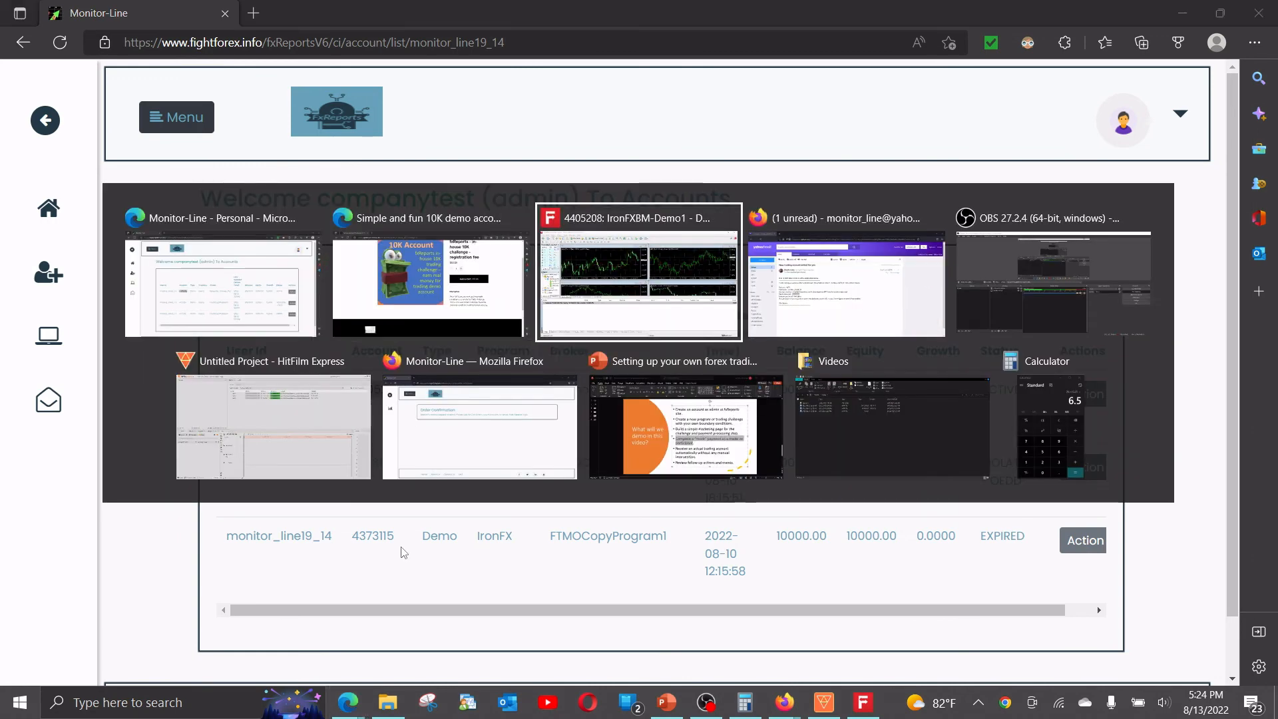
pyautogui.hotkey('alt', 'Tab')
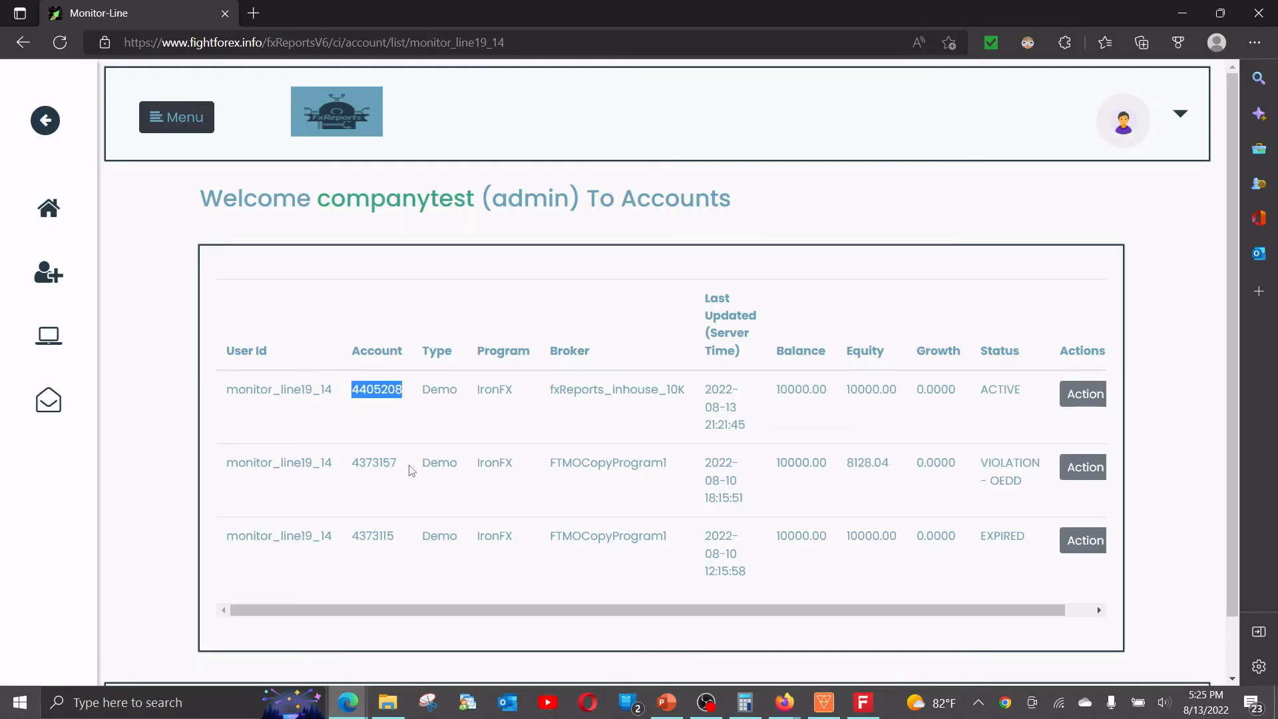
# Open the Action menu for the ACTIVE fxReports_inhouse_10K account row.
pyautogui.click(1083, 423)
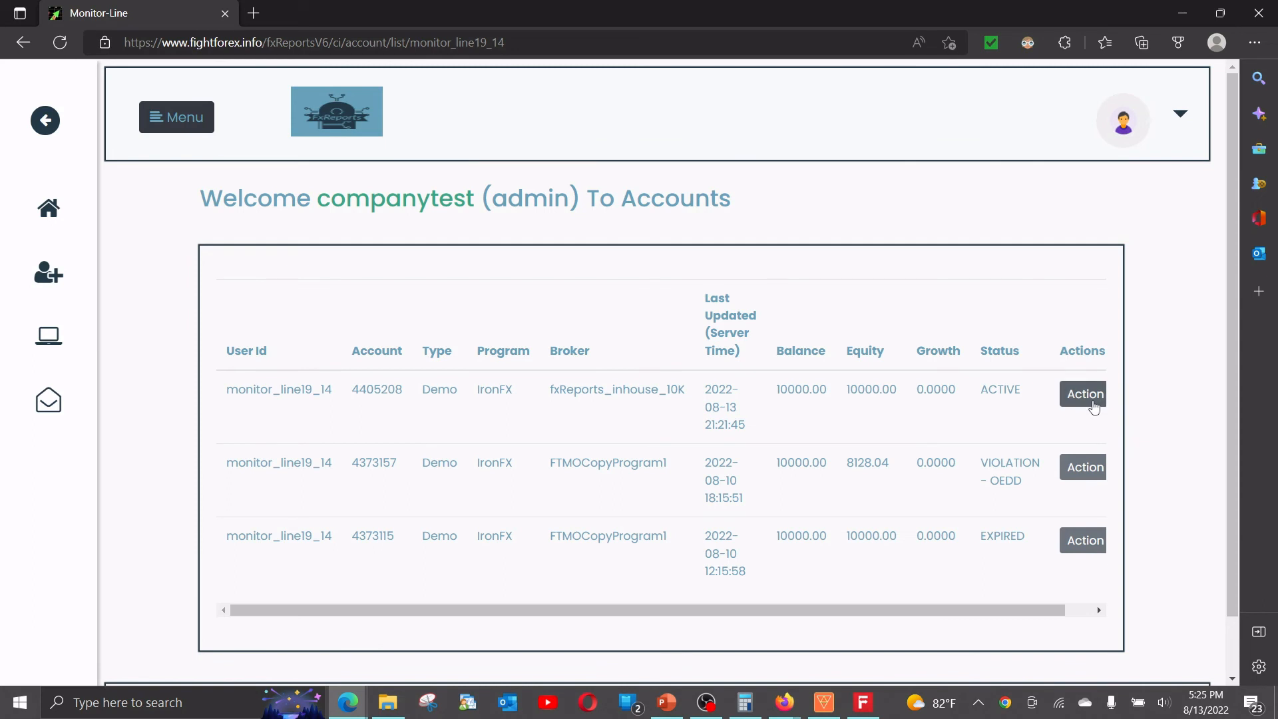
pyautogui.click(1094, 407)
pyautogui.click(1057, 404)
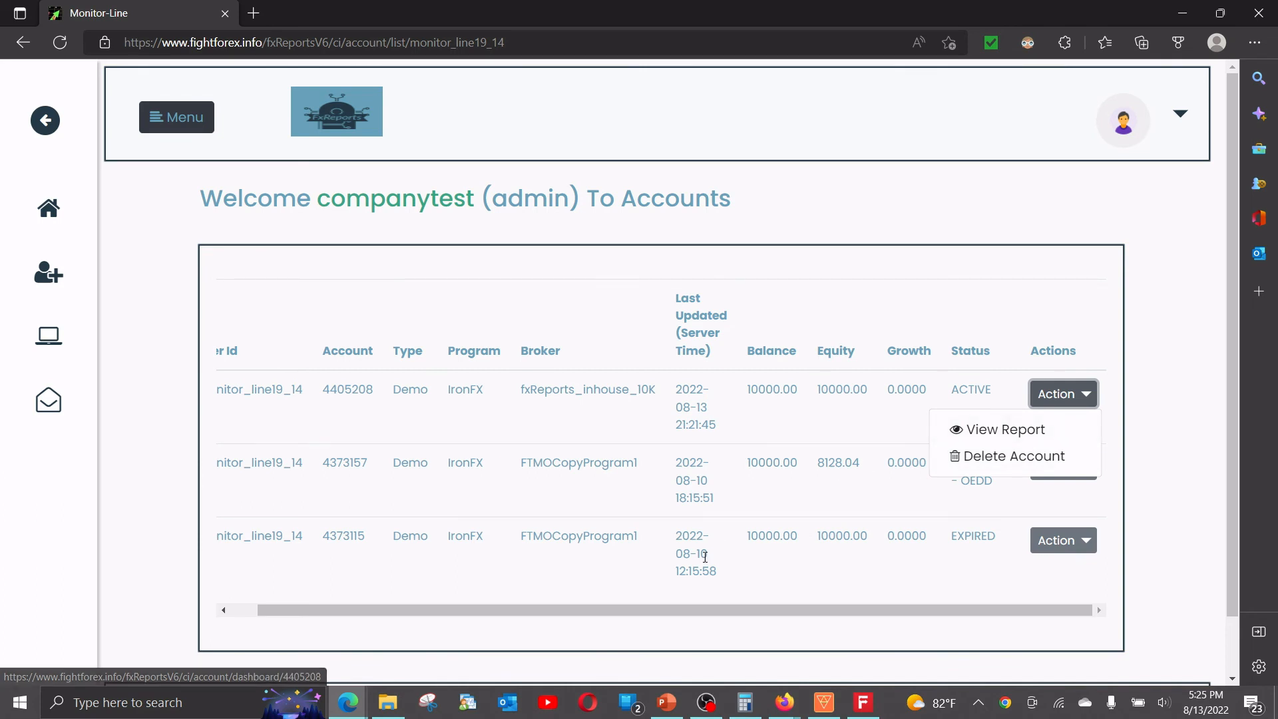
pyautogui.moveTo(697, 609); pyautogui.dragTo(490, 616)
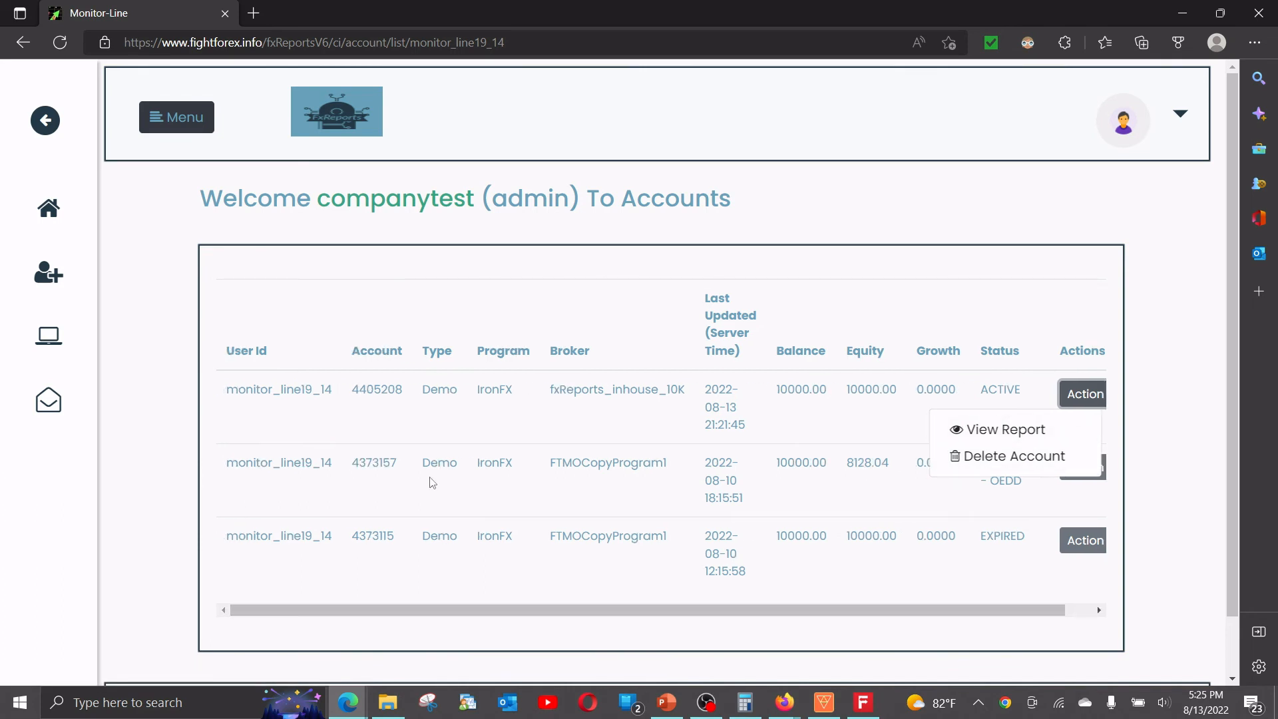
pyautogui.click(467, 408)
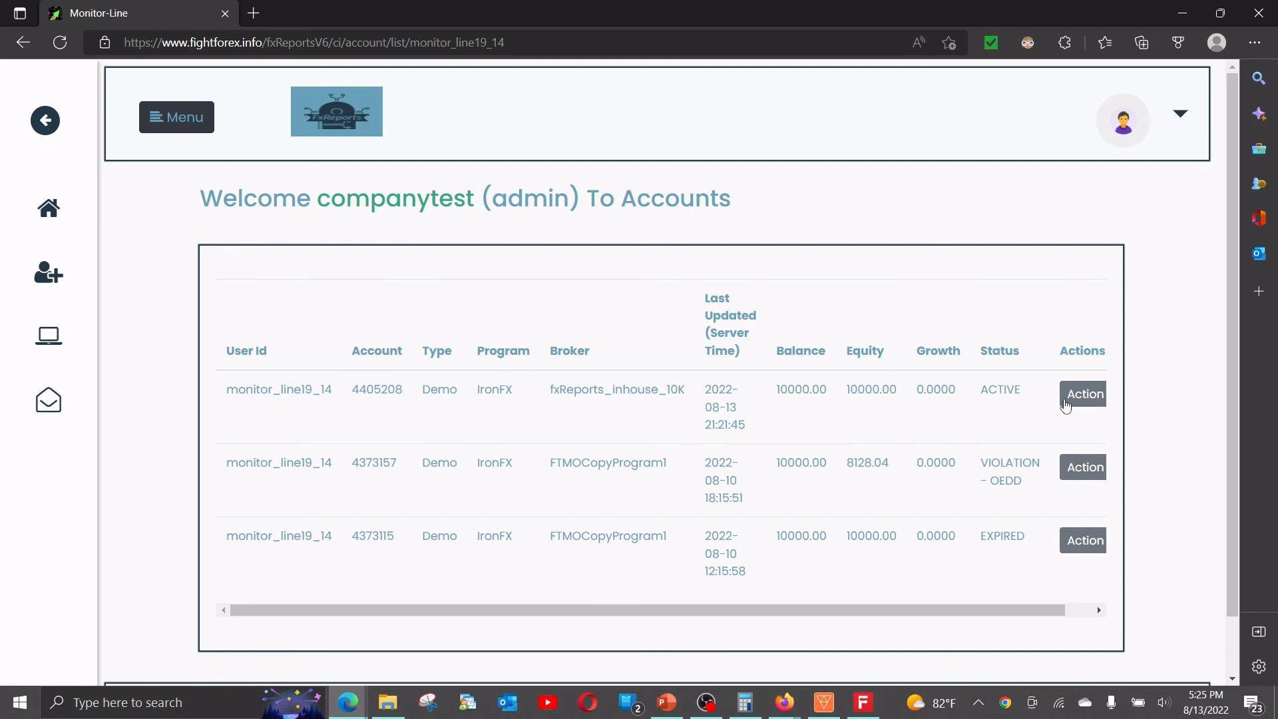
pyautogui.click(1071, 398)
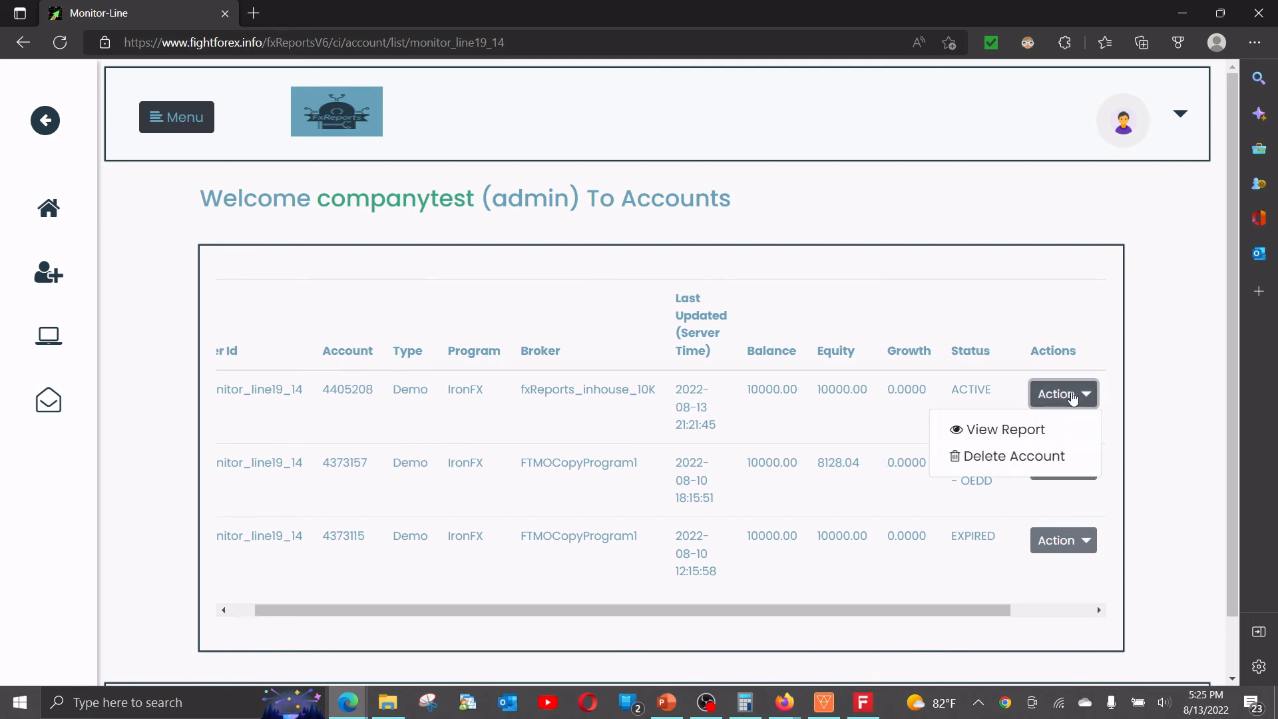
# View the 10K account's report: ACTIVE status, 10000.00 balance, and an empty Trades History.
pyautogui.click(1012, 429)
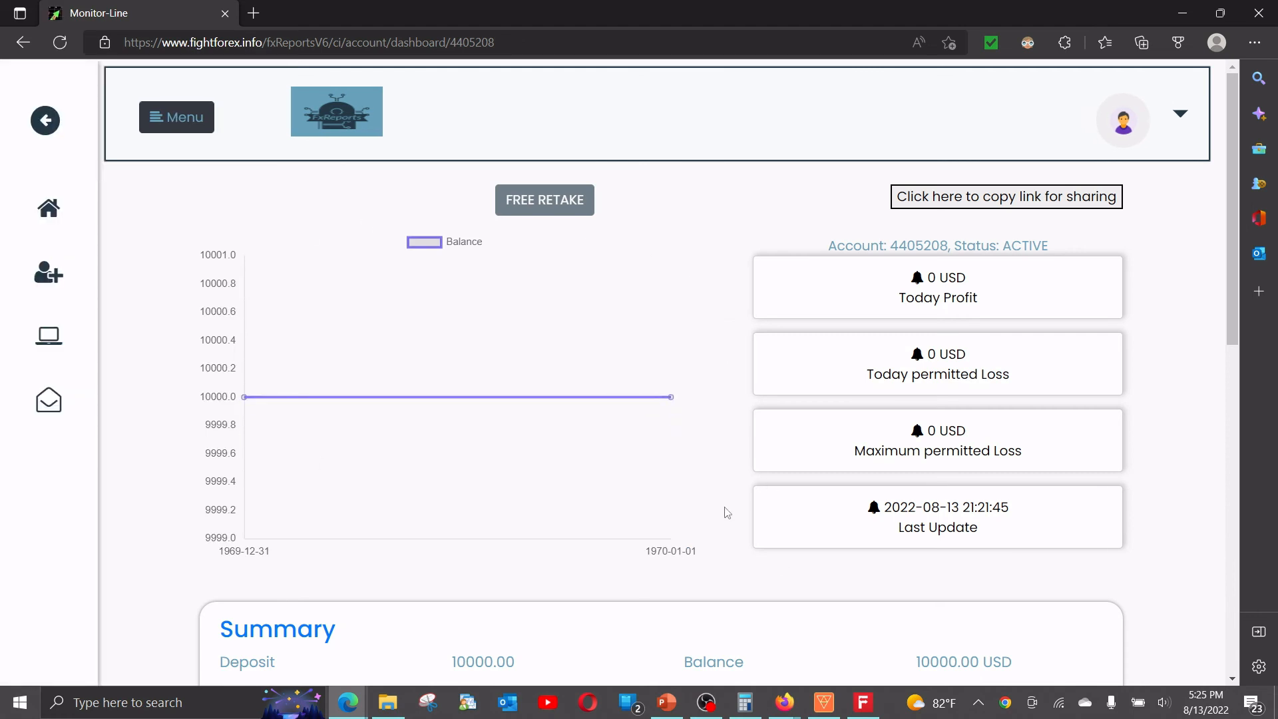
pyautogui.moveTo(829, 246); pyautogui.dragTo(1049, 246)
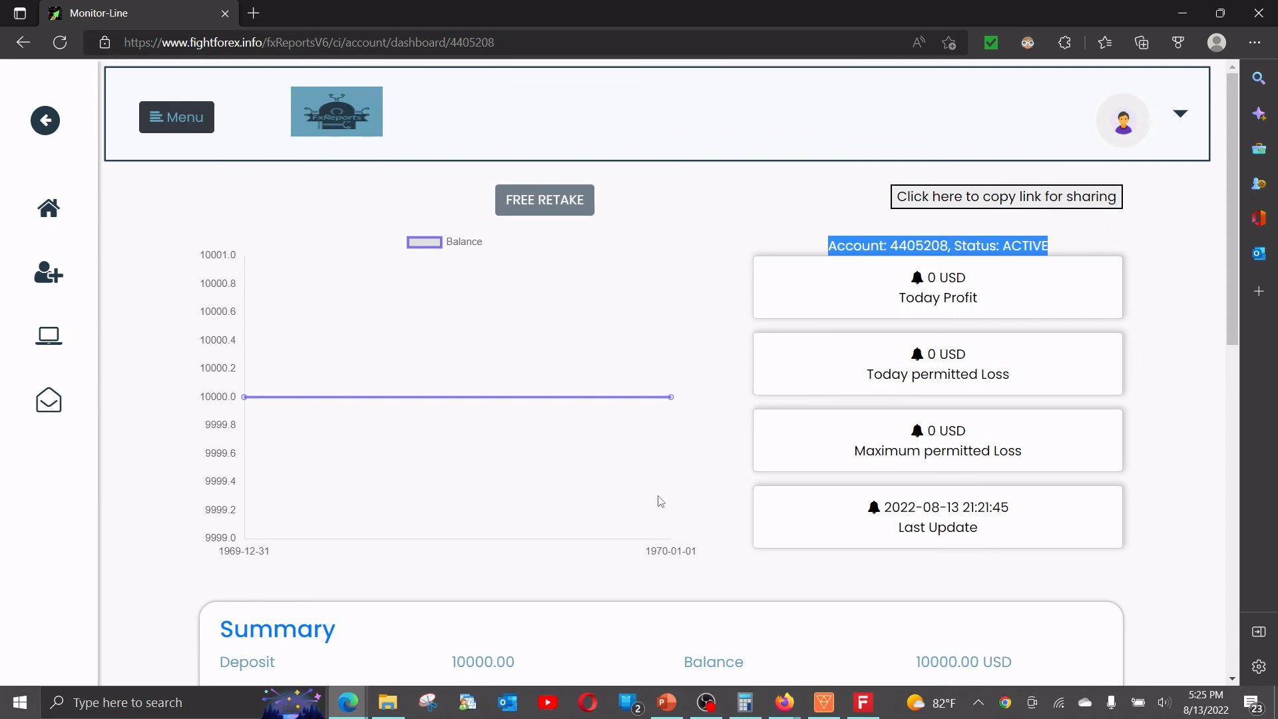
pyautogui.scroll(-5, 663, 486)
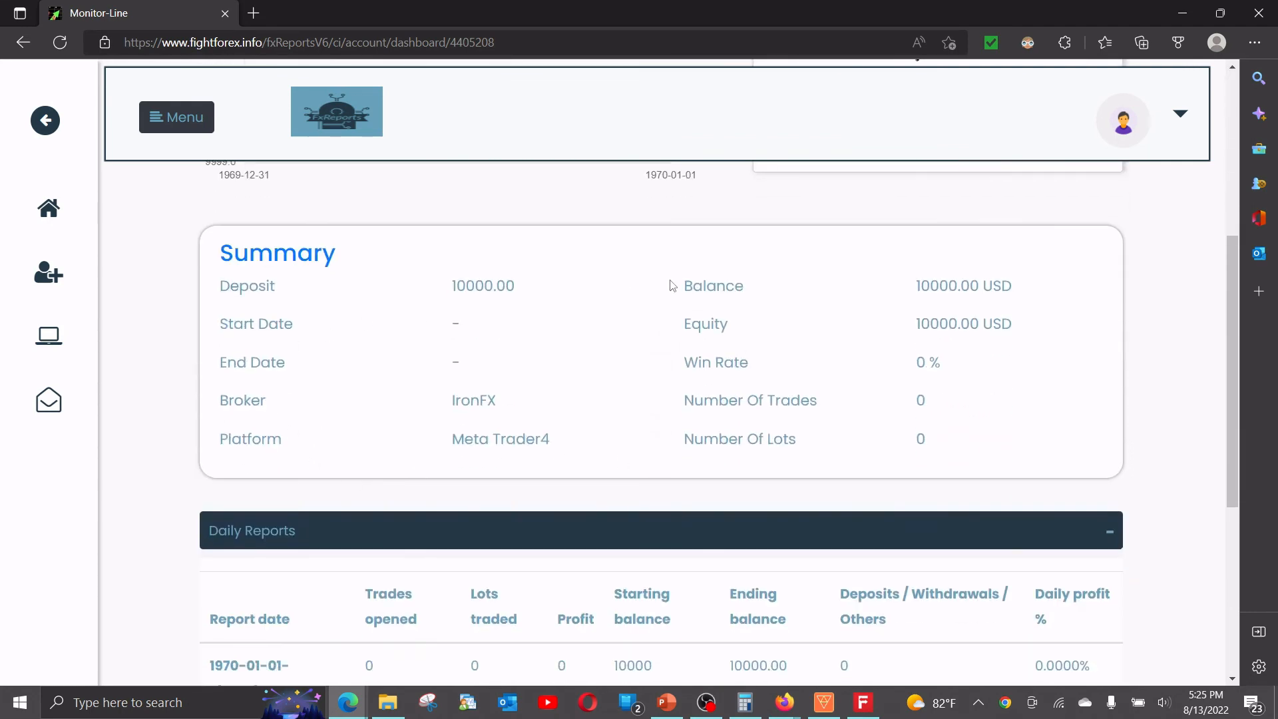
pyautogui.scroll(-1, 996, 434)
pyautogui.scroll(-4, 578, 468)
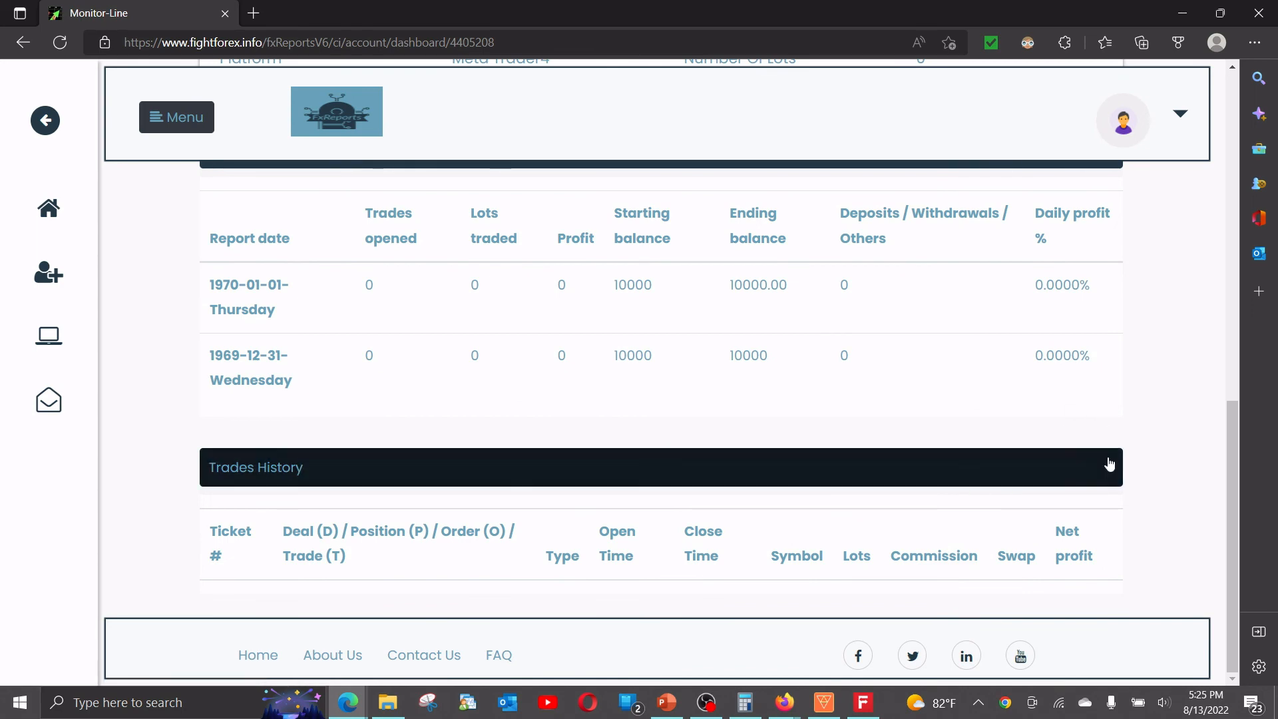
pyautogui.scroll(1, 1022, 429)
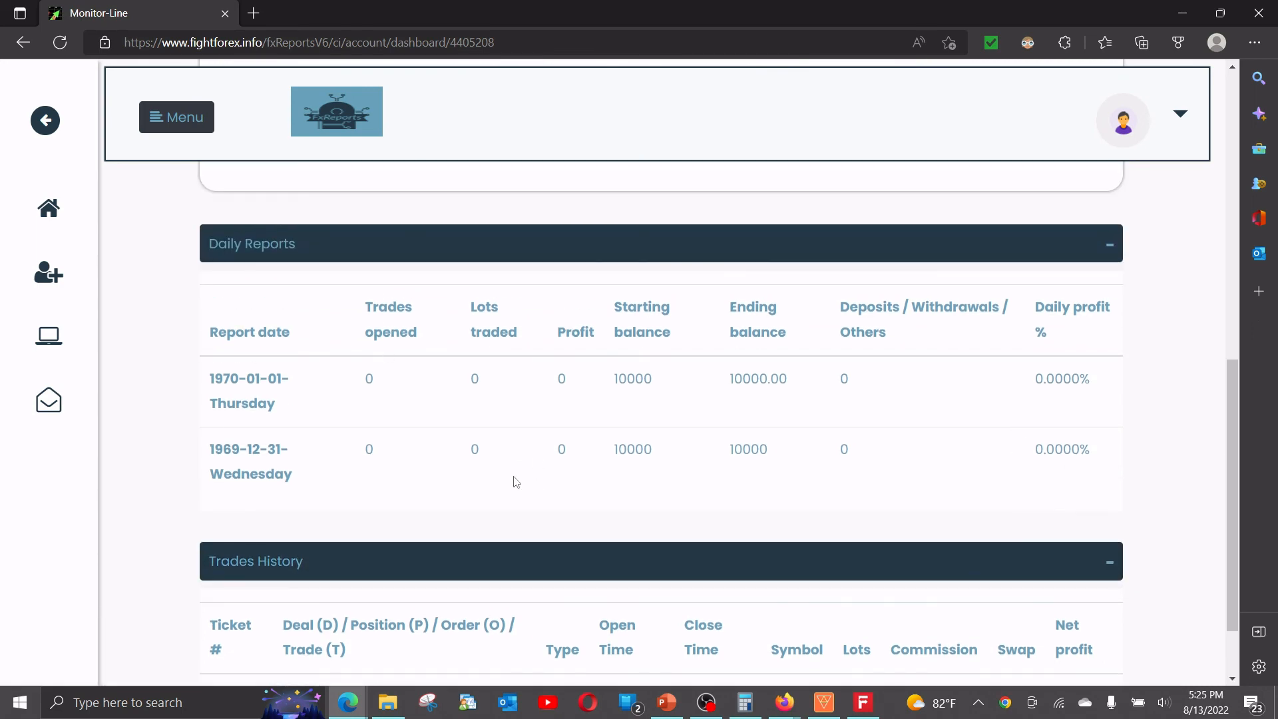
pyautogui.scroll(10, 515, 480)
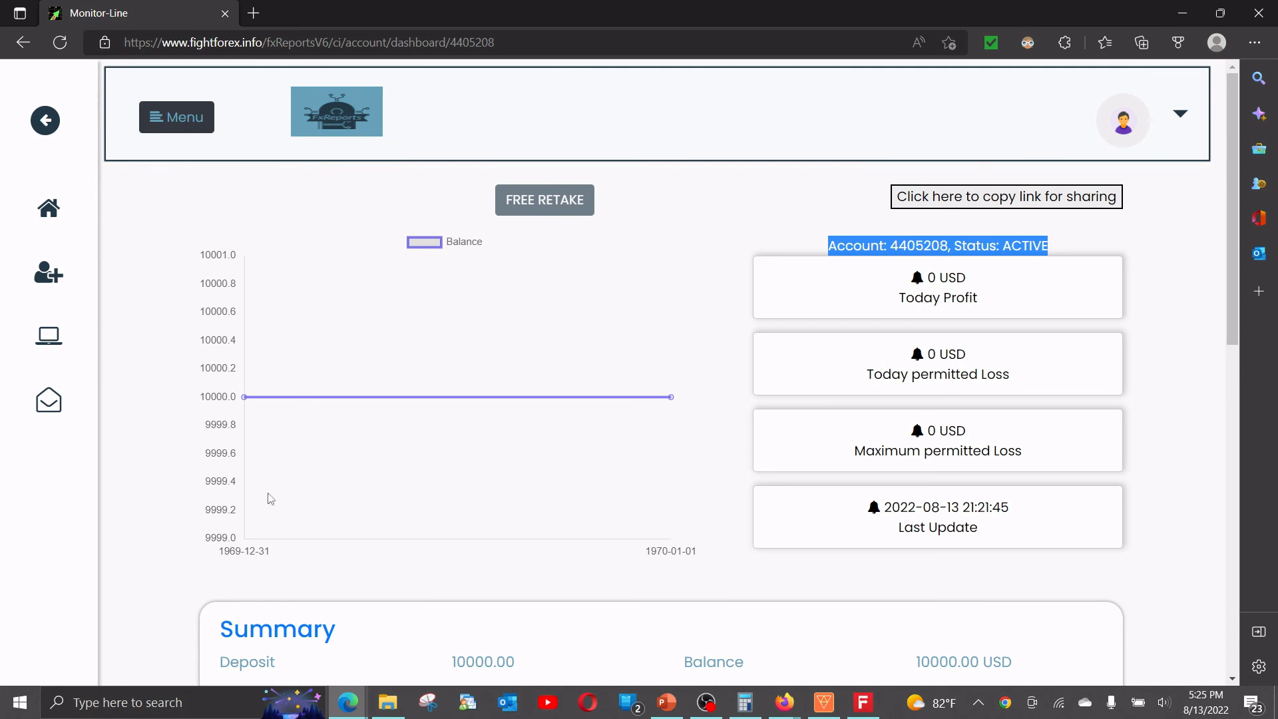
pyautogui.click(1003, 250)
pyautogui.moveTo(1003, 250); pyautogui.dragTo(1060, 250)
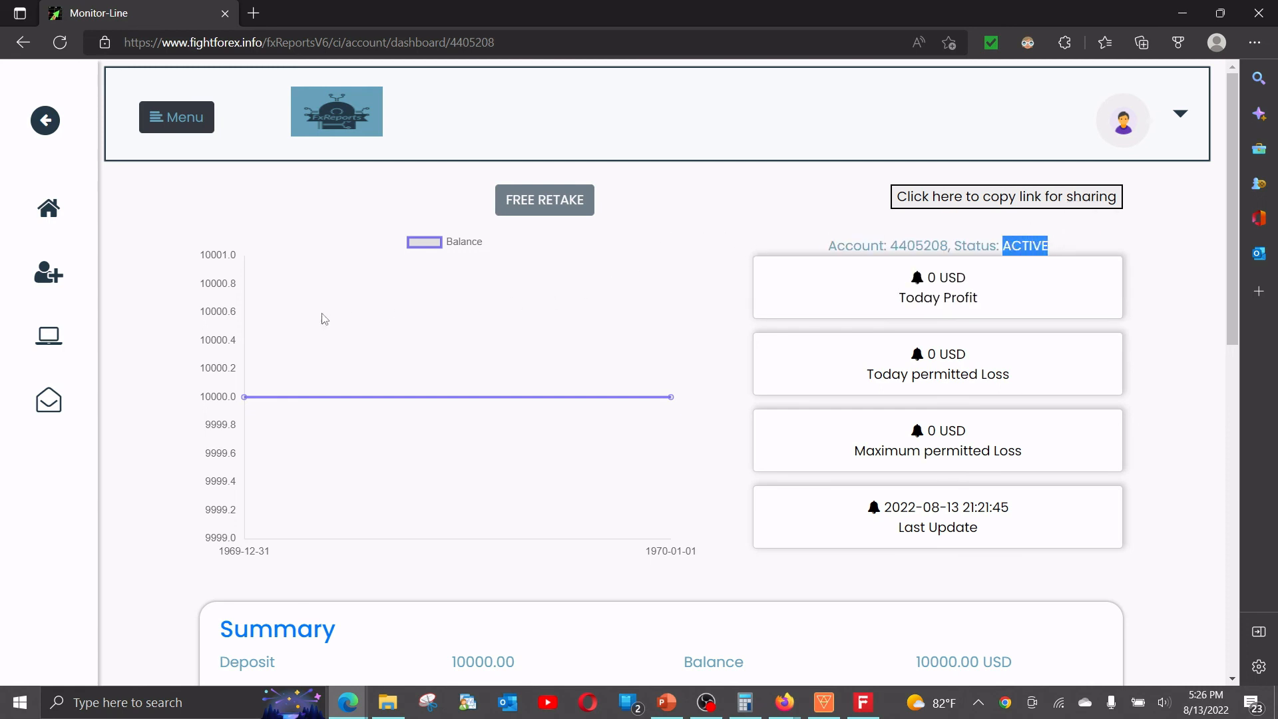
pyautogui.click(1019, 244)
pyautogui.moveTo(1007, 243); pyautogui.dragTo(1068, 244)
pyautogui.click(996, 246)
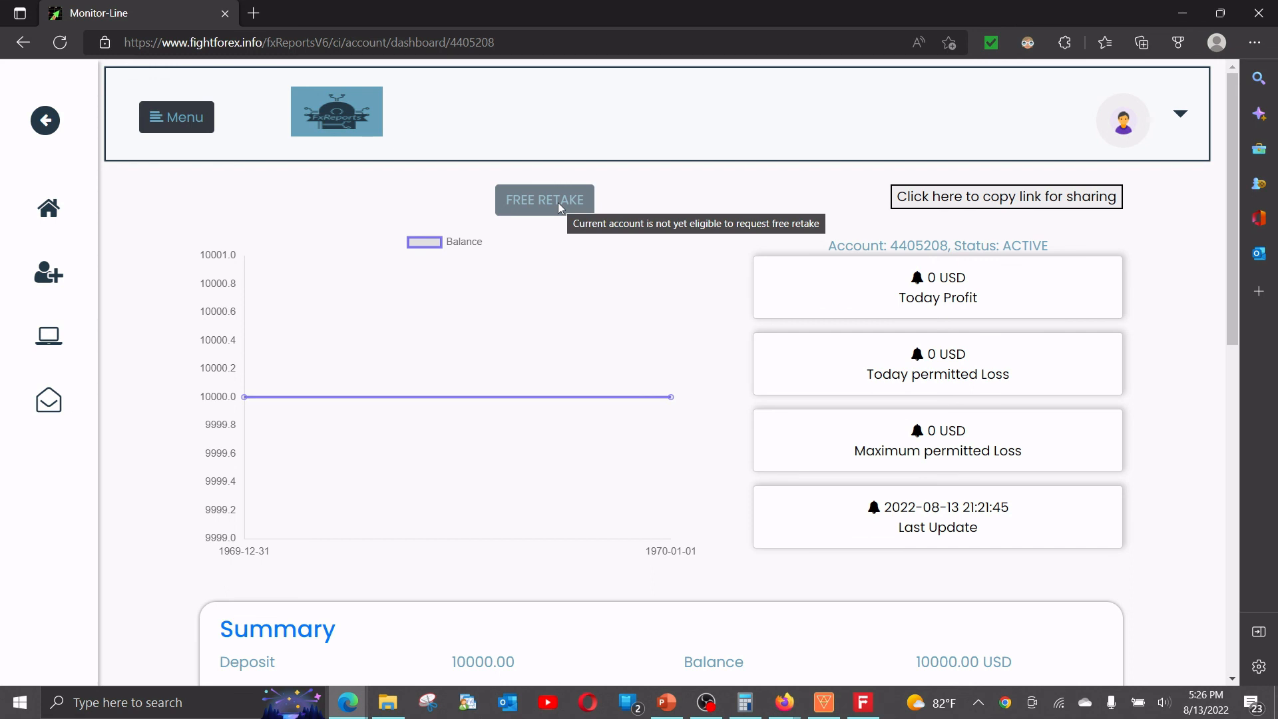
pyautogui.doubleClick(1010, 245)
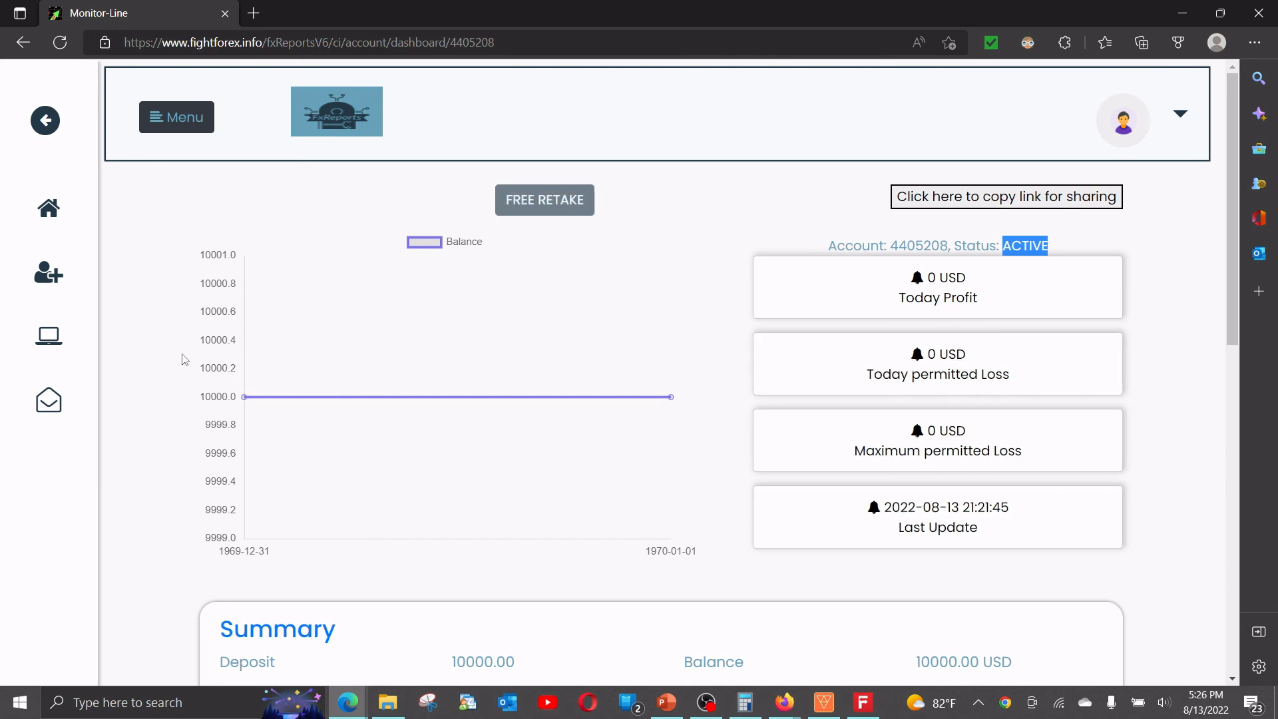
pyautogui.click(798, 705)
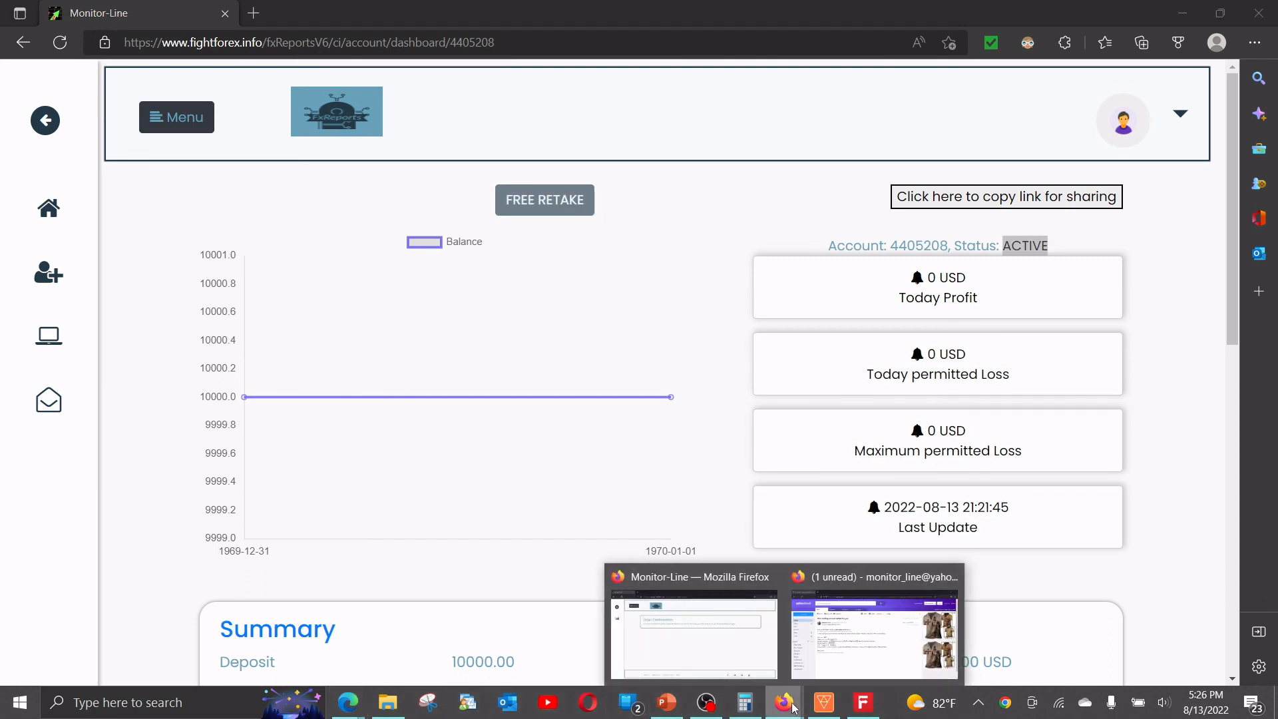
# Reopen the 'New trading account added for you' email from the Yahoo Mail inbox.
pyautogui.click(872, 626)
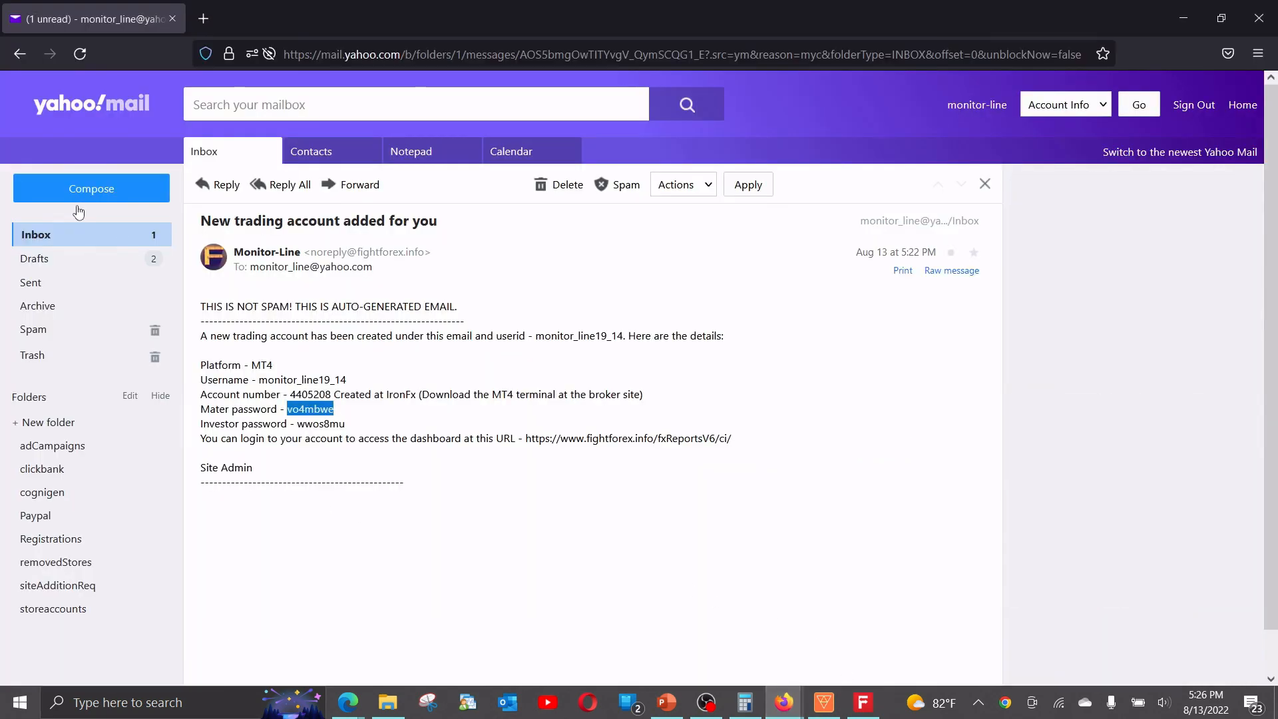
pyautogui.click(44, 241)
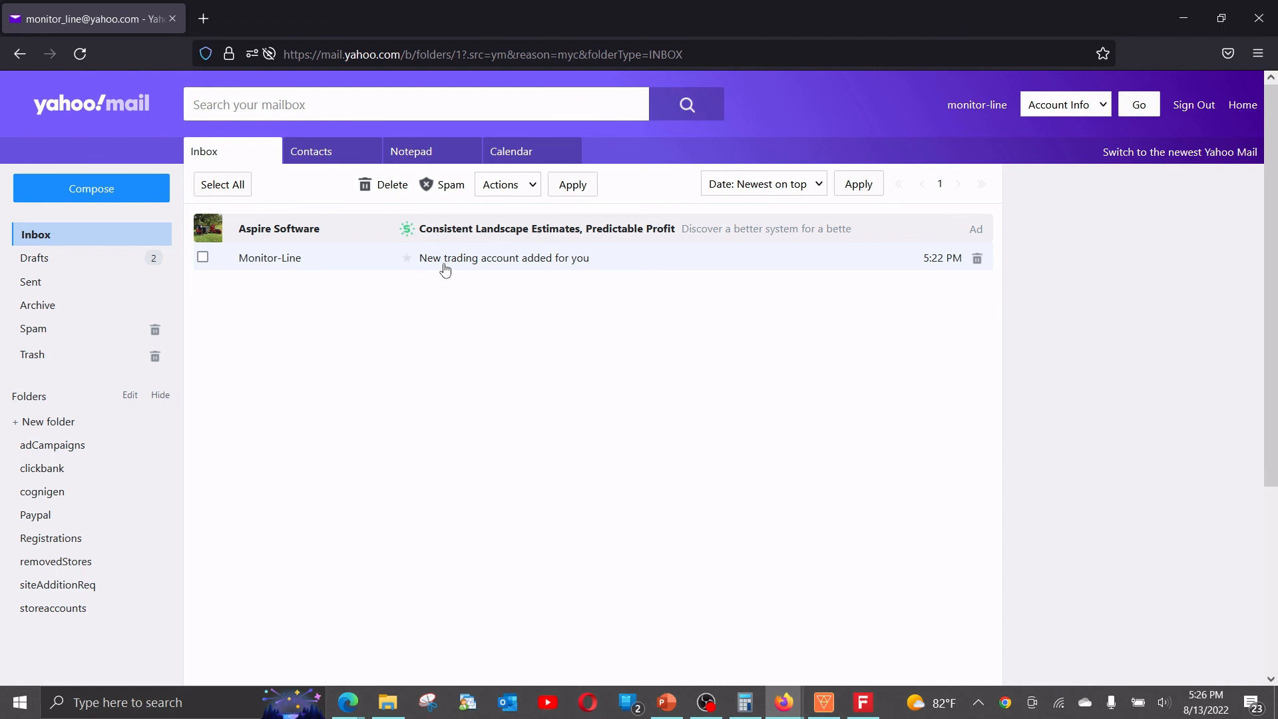
pyautogui.click(445, 264)
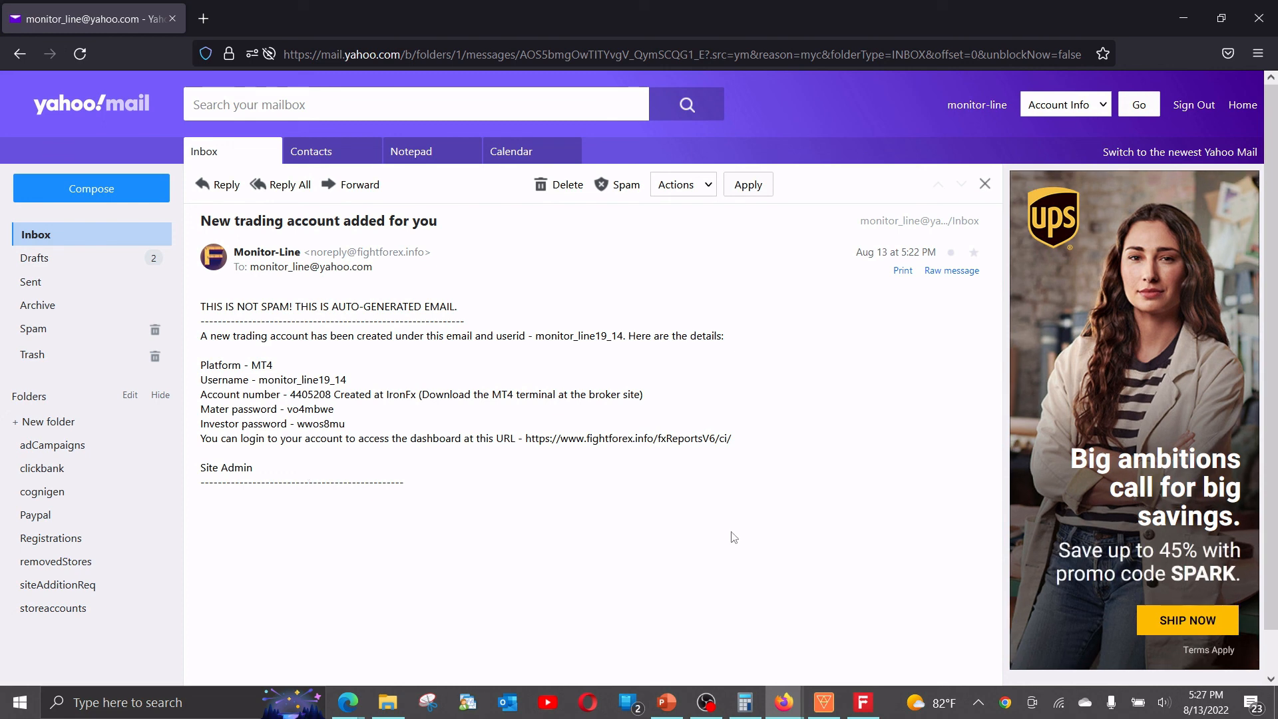
# Return to the Edge window with the 10K account's fxReports dashboard.
pyautogui.moveTo(779, 706)
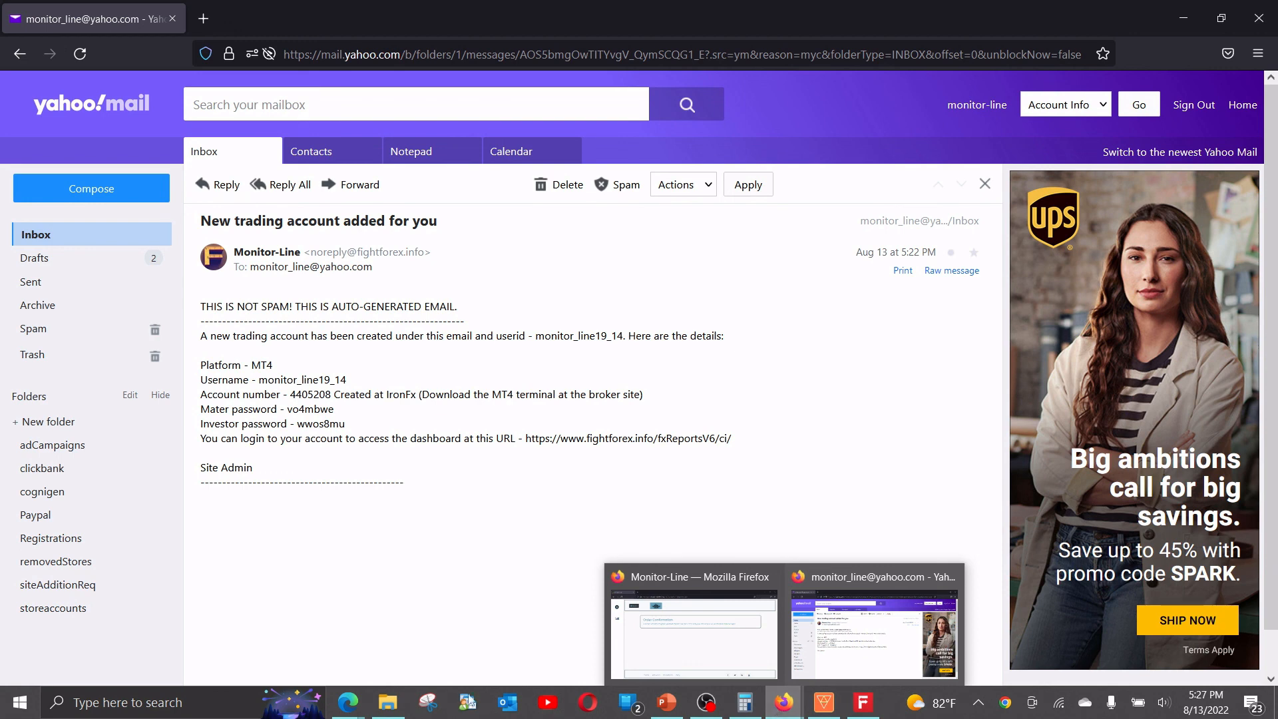
pyautogui.moveTo(348, 702)
pyautogui.click(296, 662)
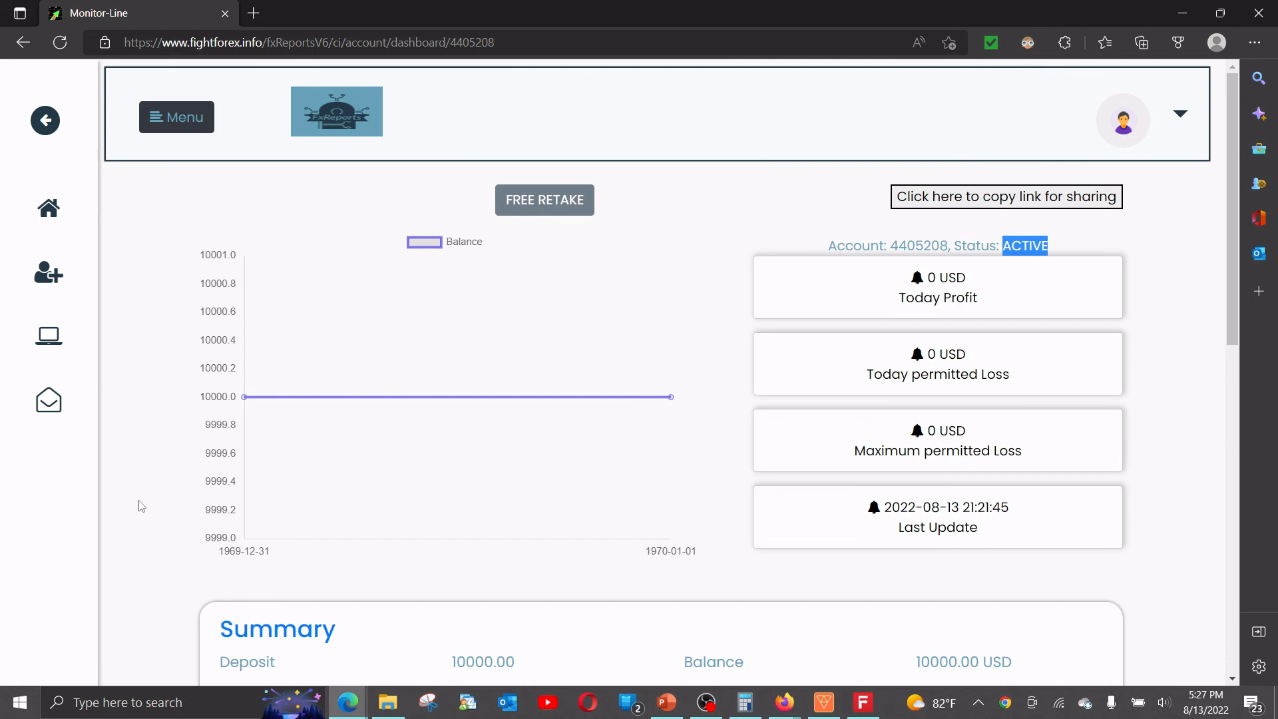
# Switch to the 10K challenge product window and go back to the 'fxReports Challenge # 1 – 10K Demo' post.
pyautogui.click(346, 702)
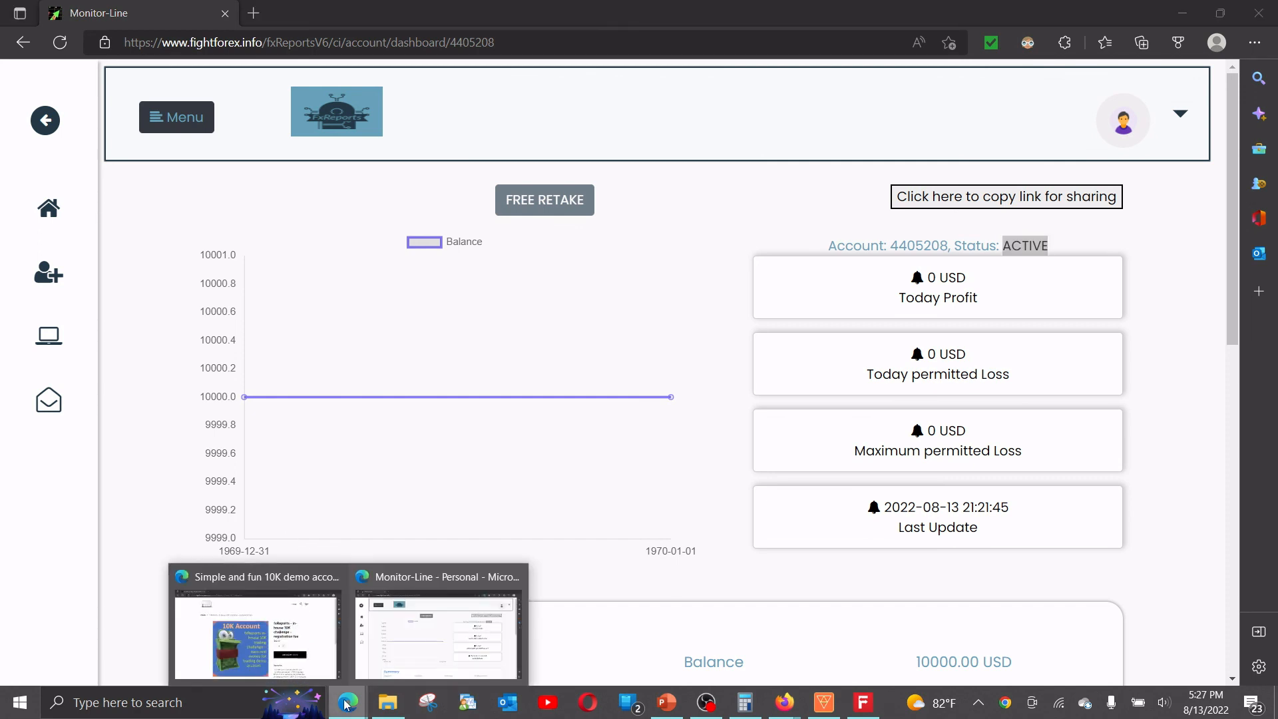
pyautogui.click(257, 632)
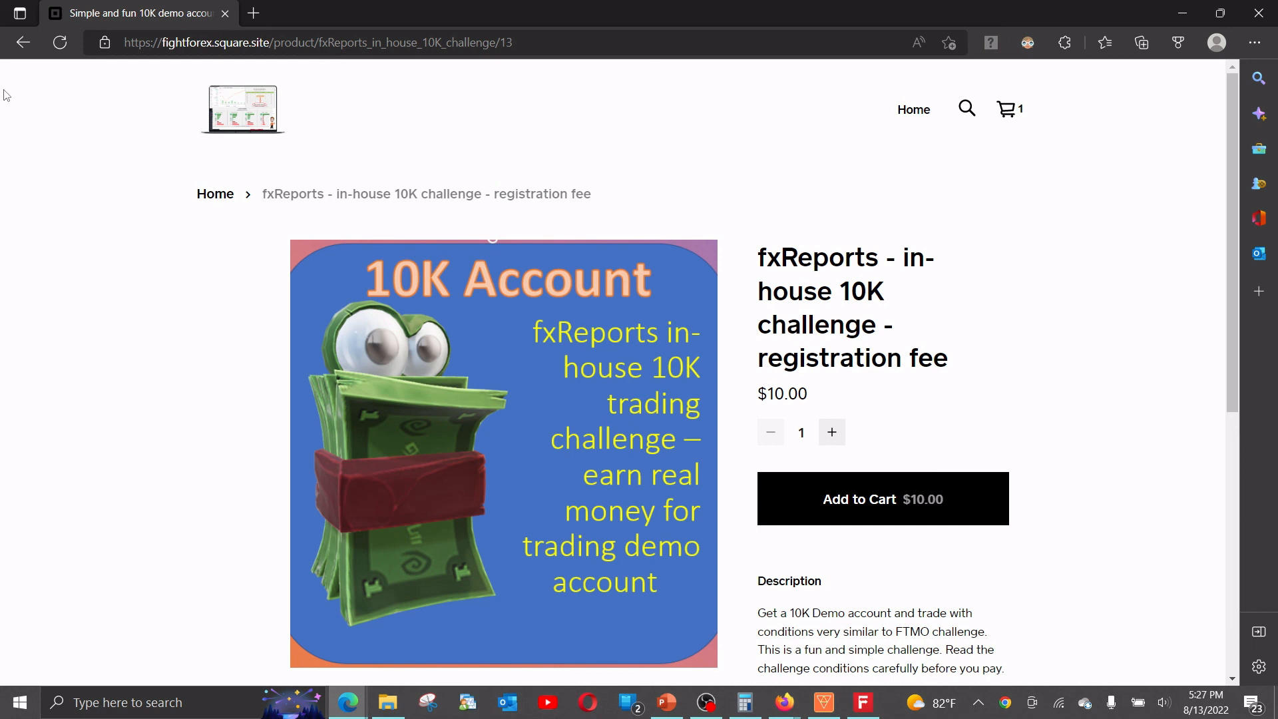
pyautogui.hotkey('alt', 'Left')
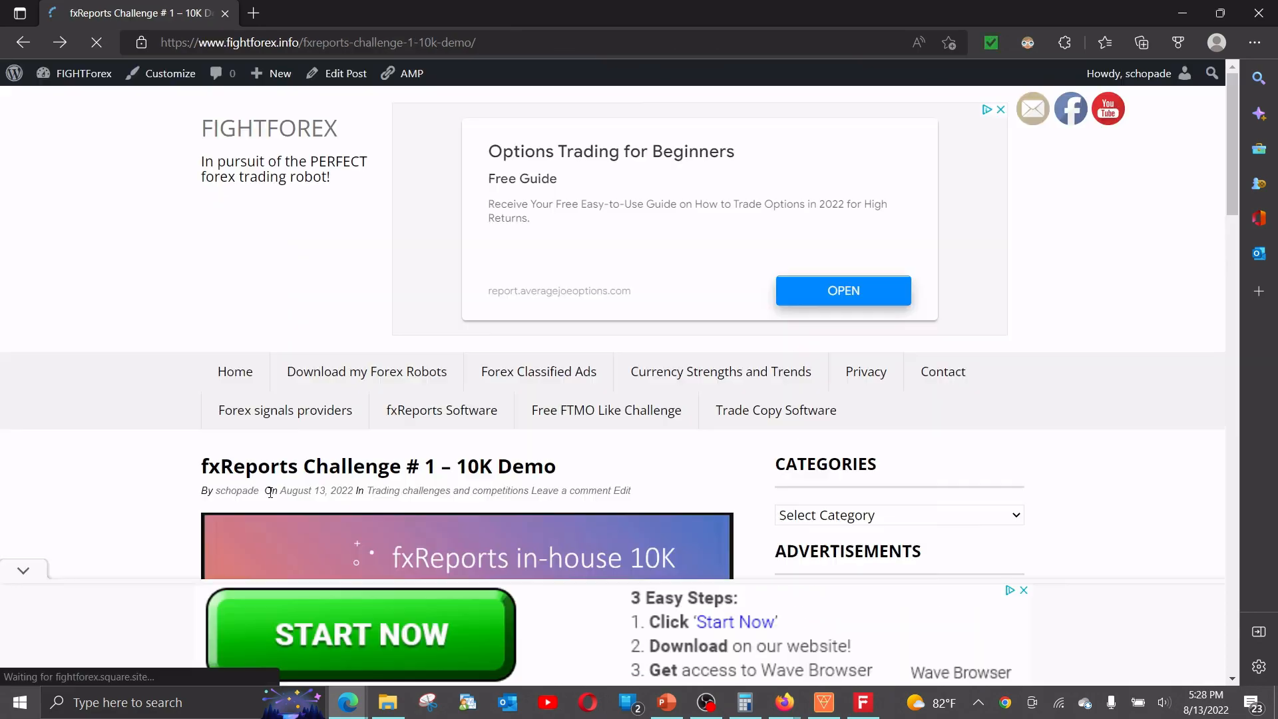